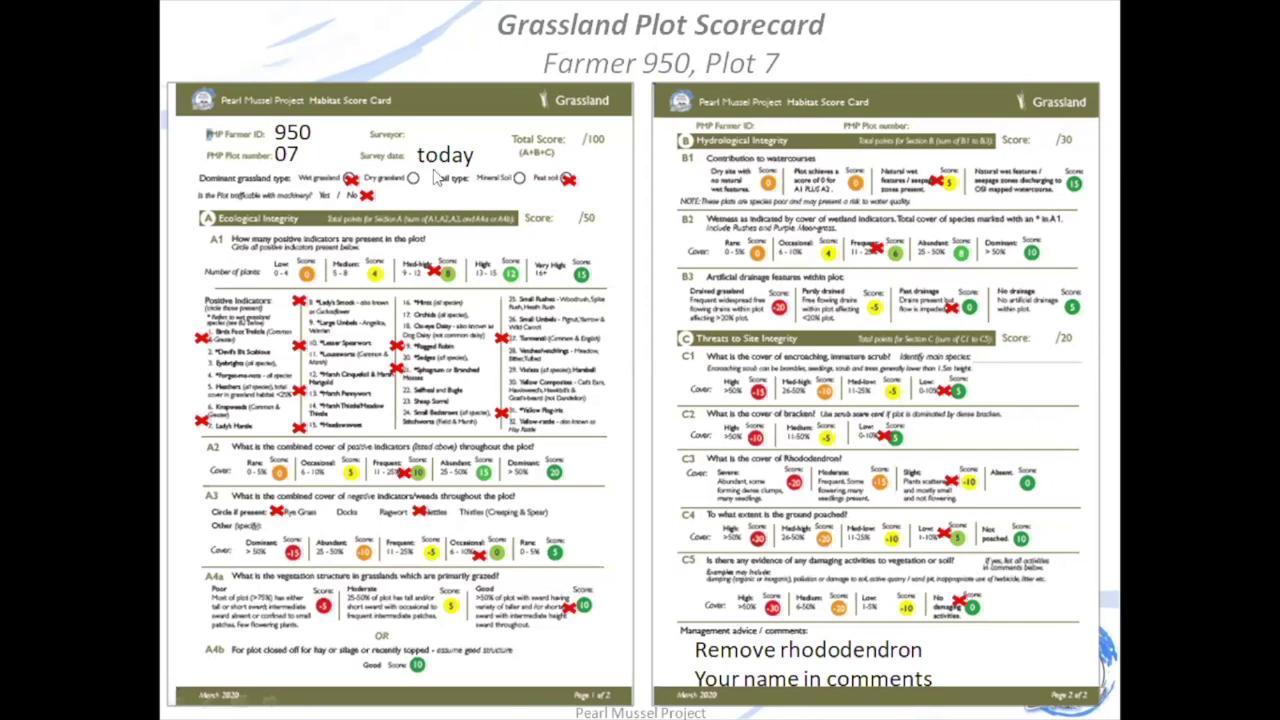
{"action": "left_click", "coordinate": [478, 537]}
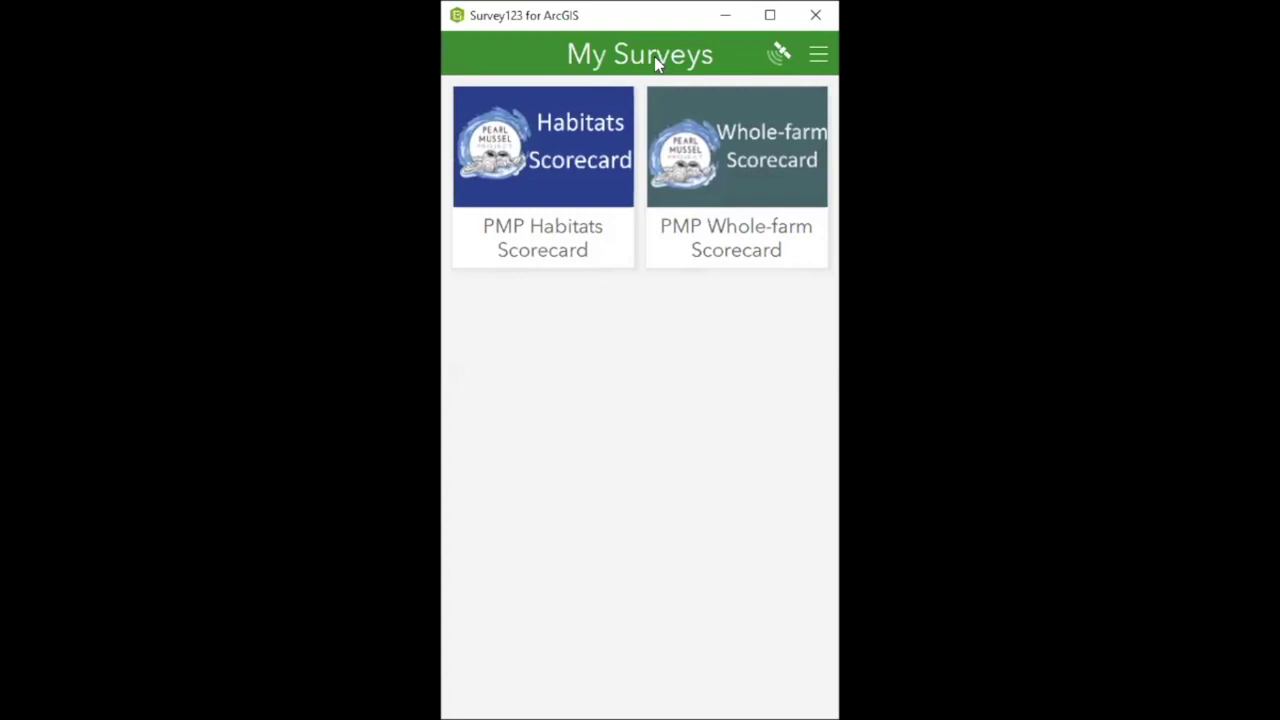
Sign in to ArcGIS Online with the ArcGIS login, entering the account password
{"action": "left_click", "coordinate": [816, 55]}
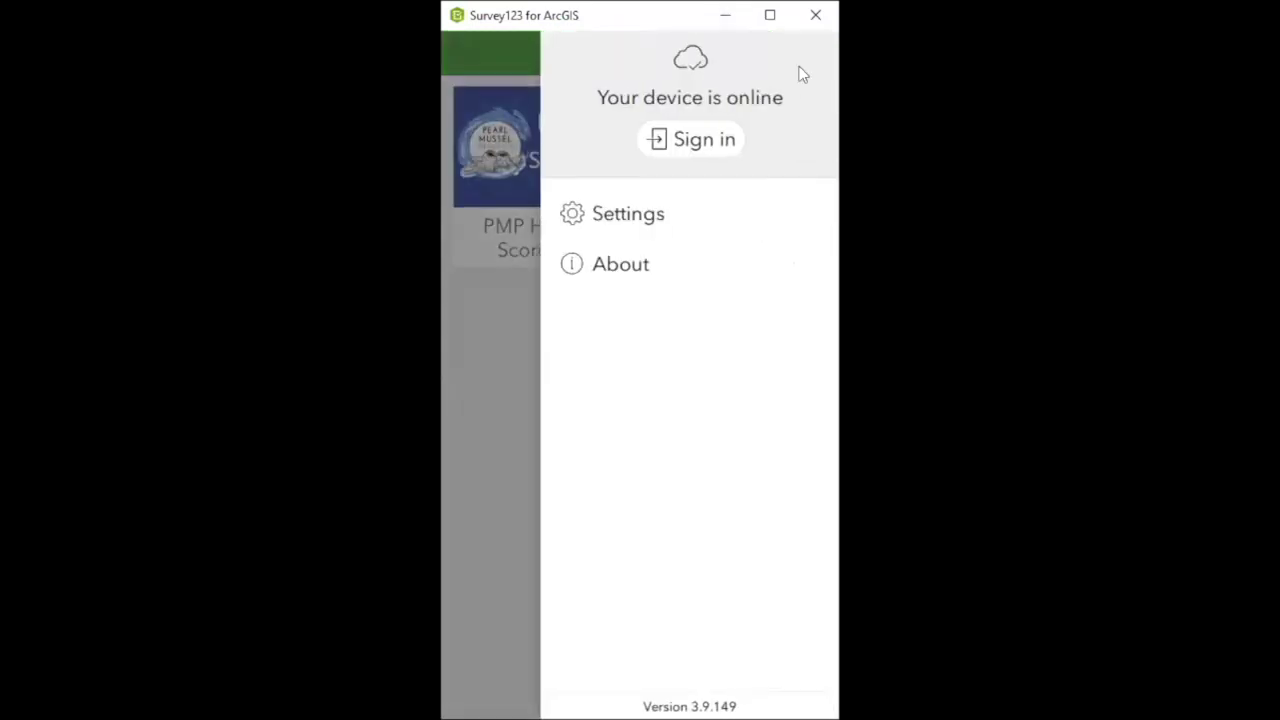
{"action": "left_click", "coordinate": [689, 136]}
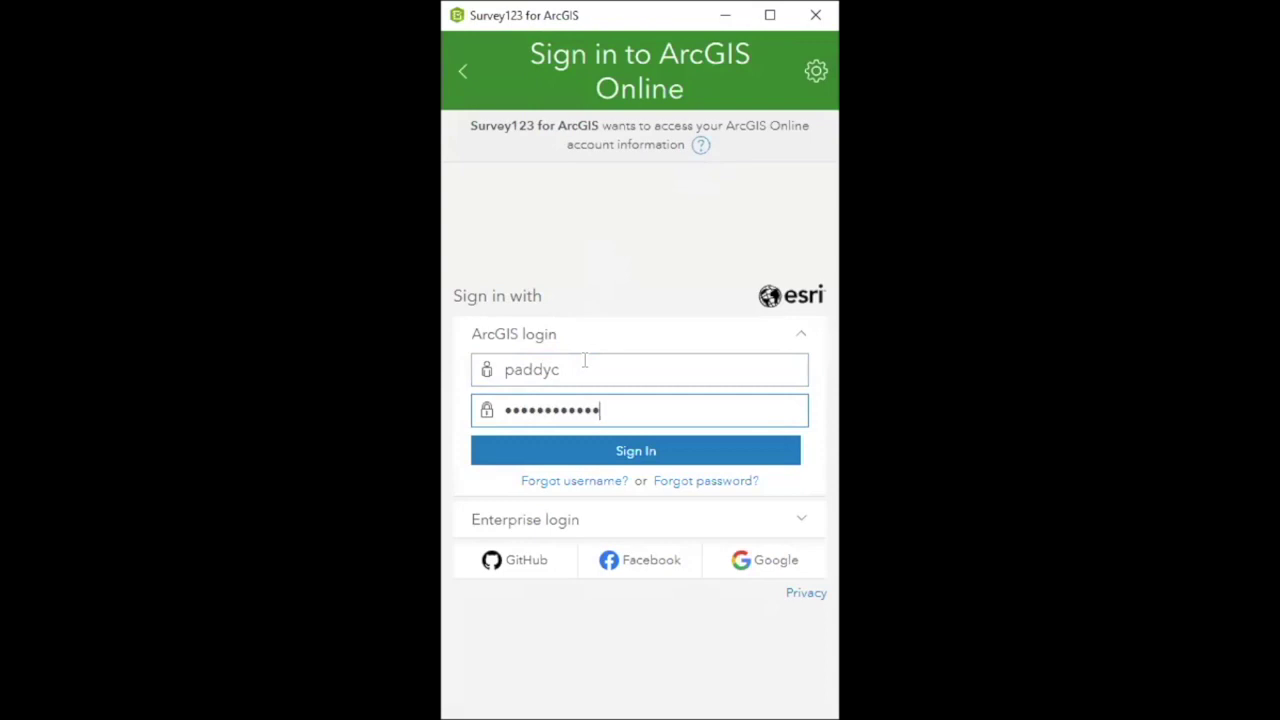
{"action": "type", "text": "*****"}
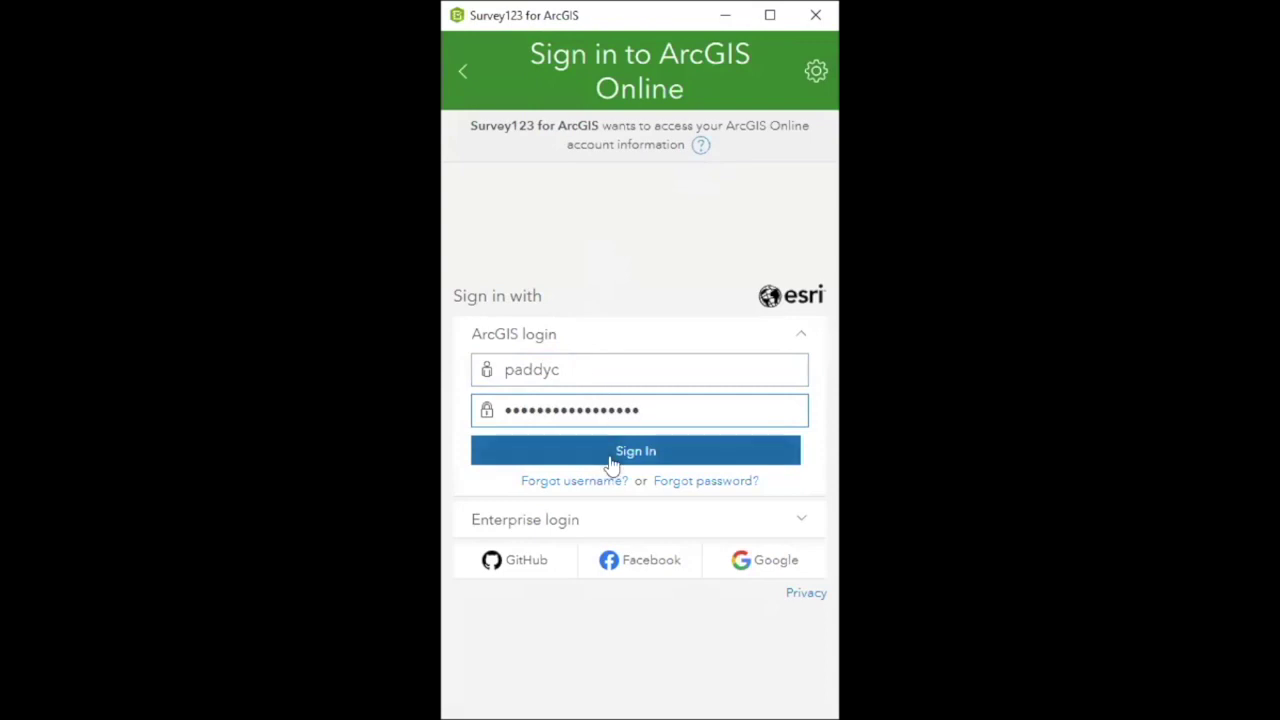
{"action": "left_click", "coordinate": [611, 460]}
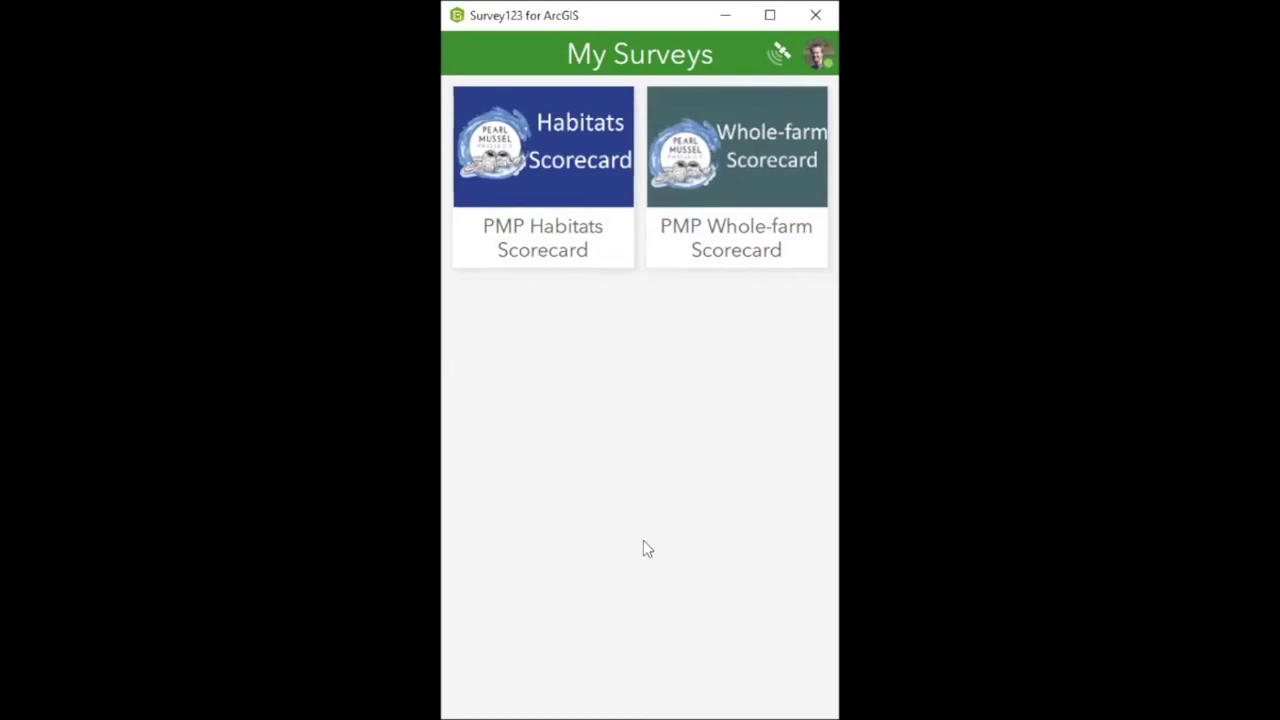
Open the inbox of the PMP Habitats Scorecard survey and load record 95007
{"action": "left_click", "coordinate": [556, 135]}
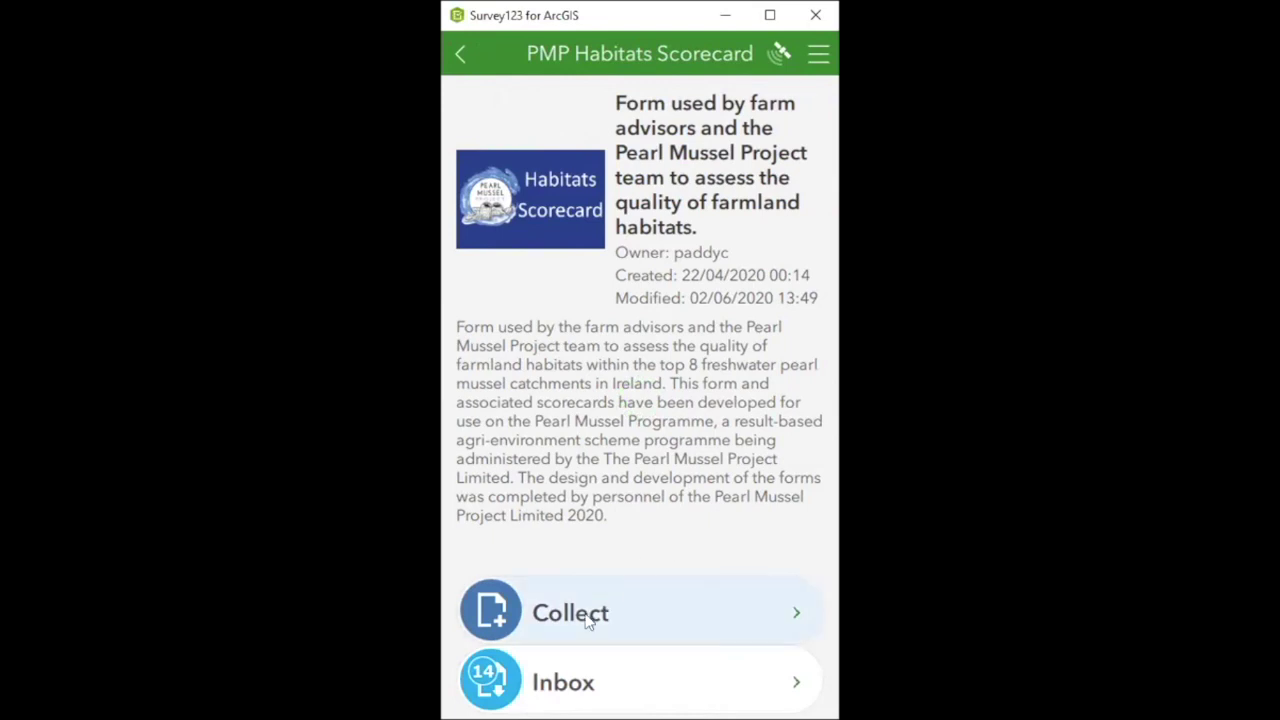
{"action": "left_click", "coordinate": [533, 676]}
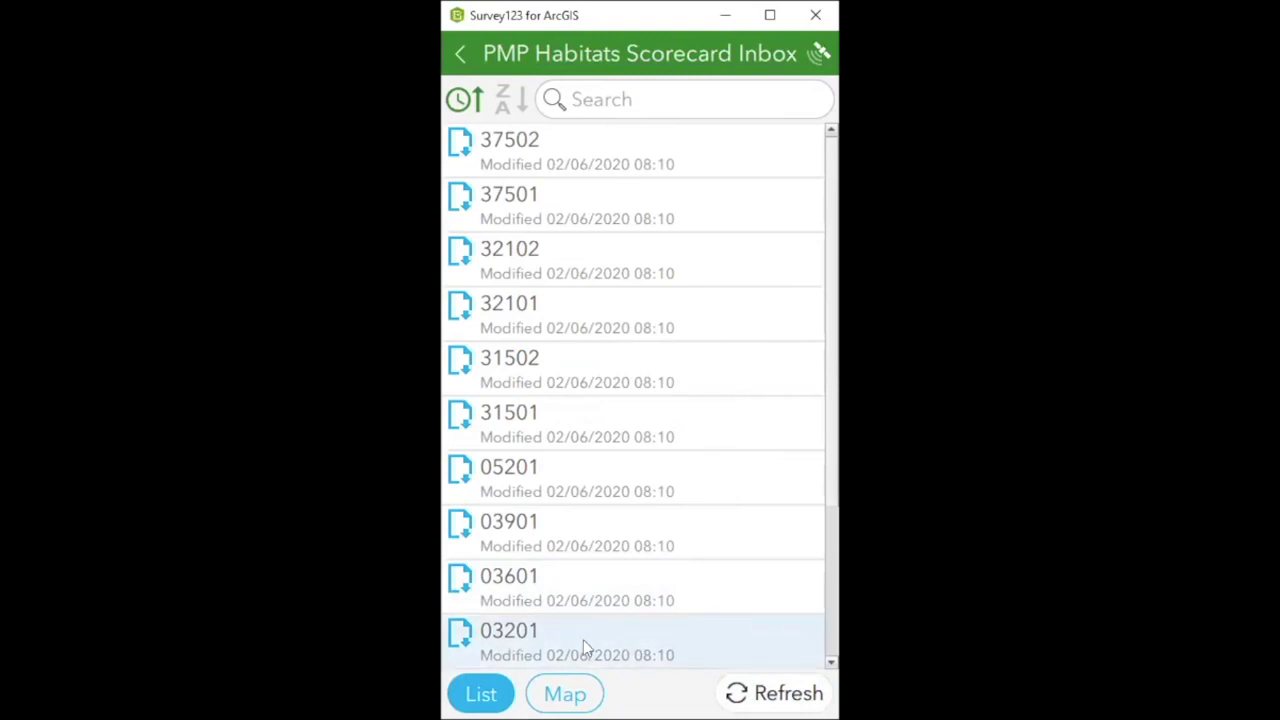
{"action": "left_click", "coordinate": [481, 690]}
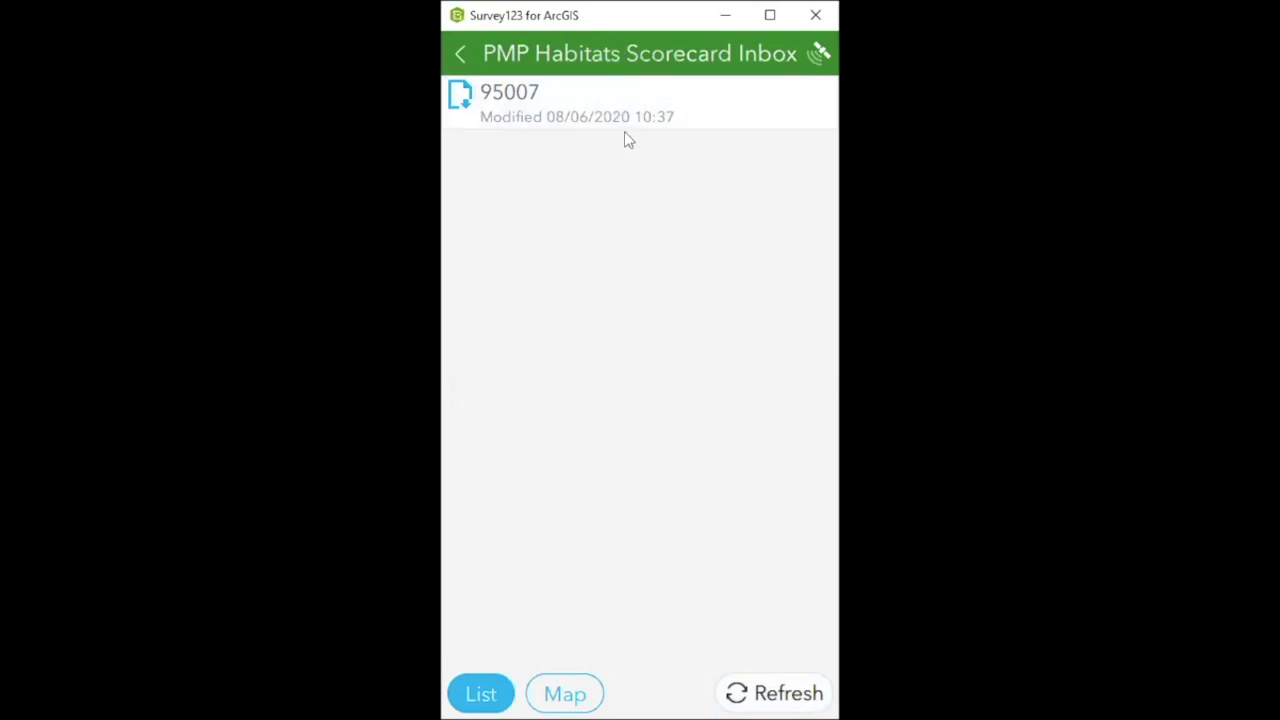
{"action": "left_click", "coordinate": [535, 96]}
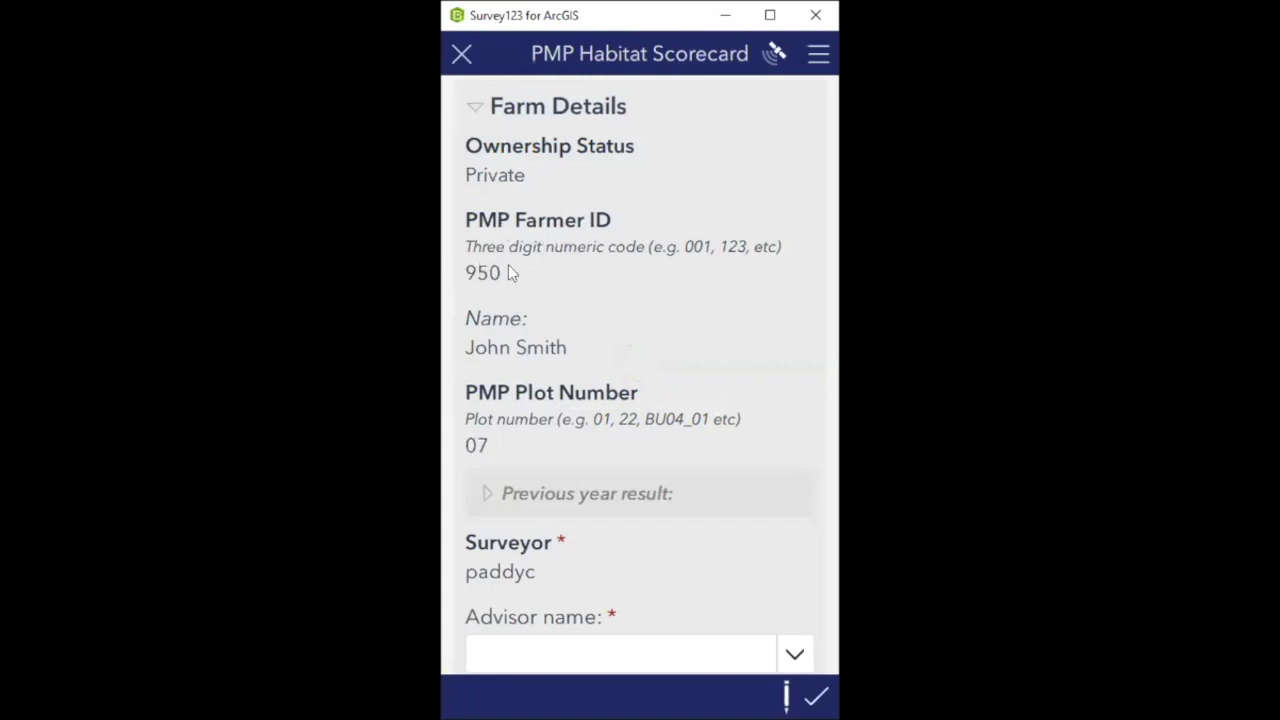
Review the farm details and the previous year's habitat and score results, leaving the results section collapsed
{"action": "scroll", "coordinate": [503, 289], "scroll_direction": "down", "scroll_amount": 2}
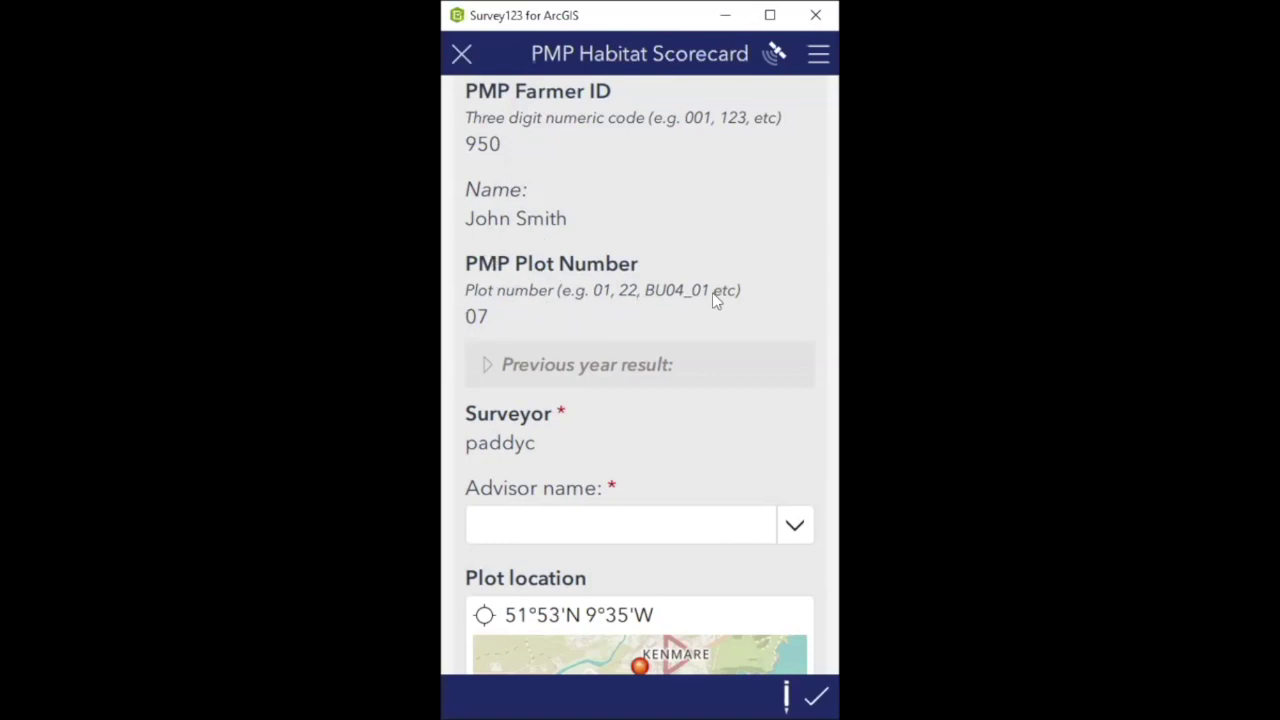
{"action": "left_click_drag", "start_coordinate": [714, 297], "coordinate": [706, 189]}
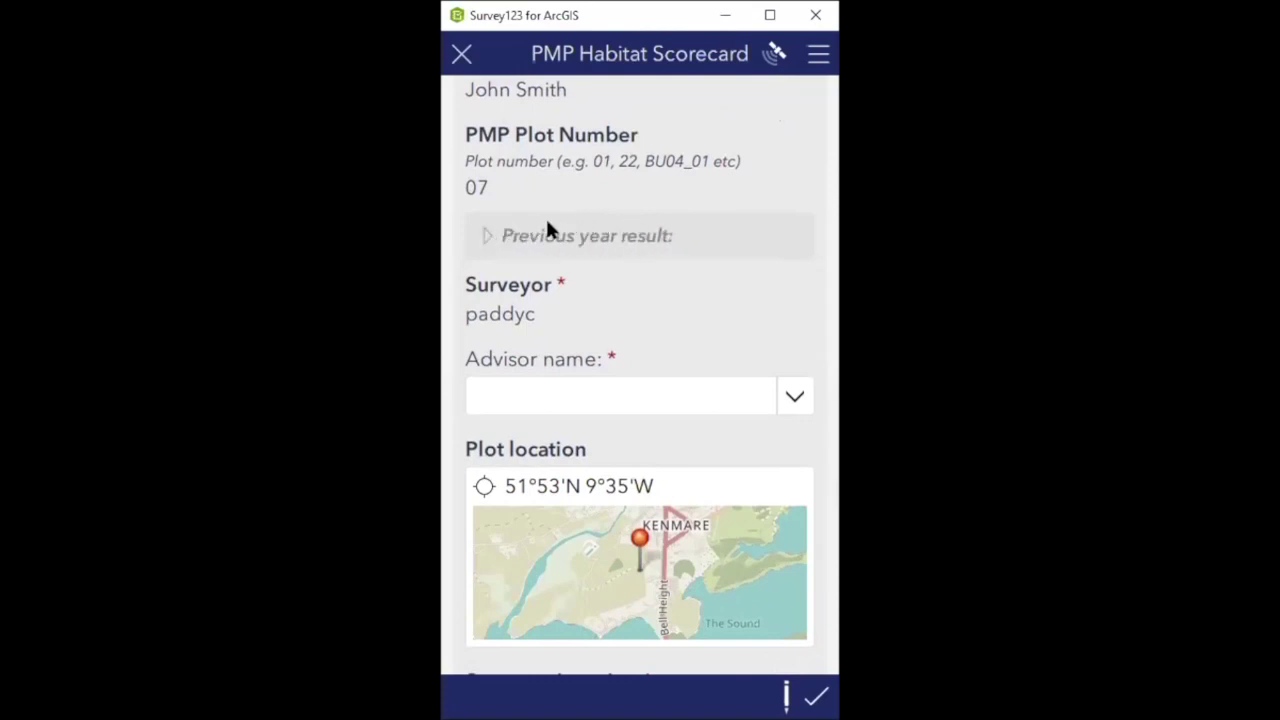
{"action": "left_click", "coordinate": [490, 238]}
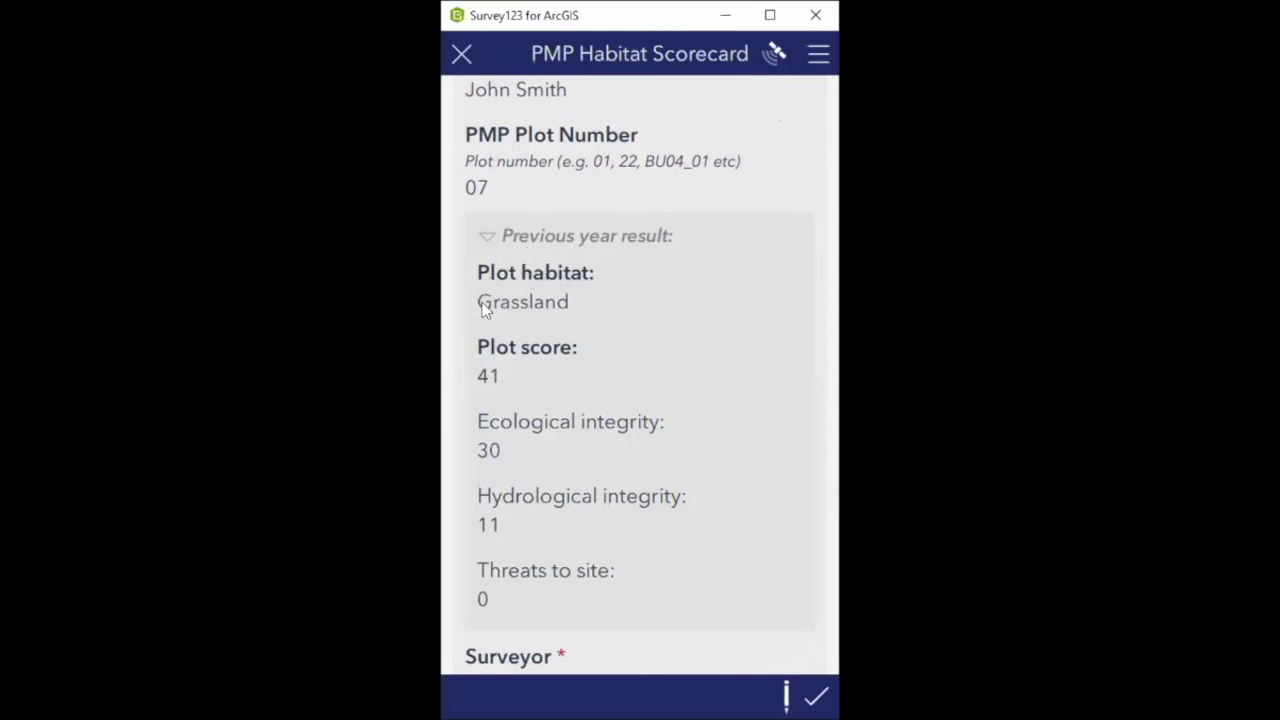
{"action": "scroll", "coordinate": [641, 371], "scroll_direction": "down", "scroll_amount": 2}
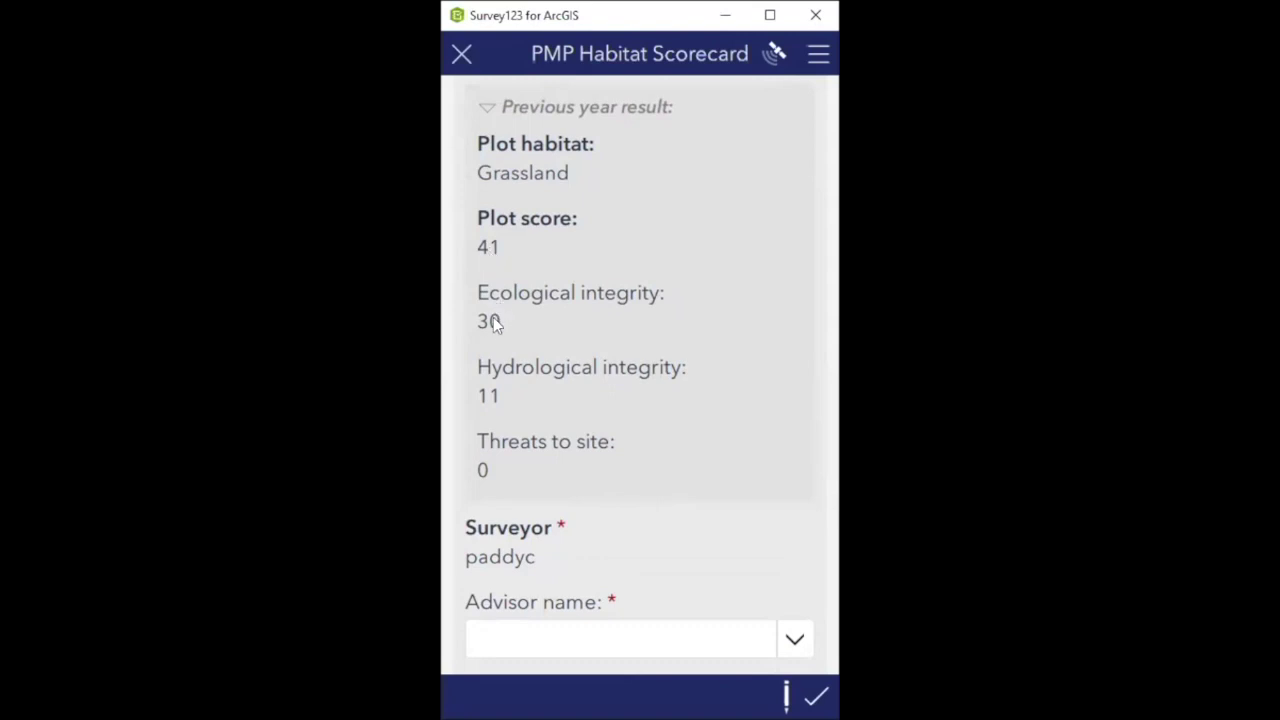
{"action": "scroll", "coordinate": [497, 317], "scroll_direction": "down", "scroll_amount": 2}
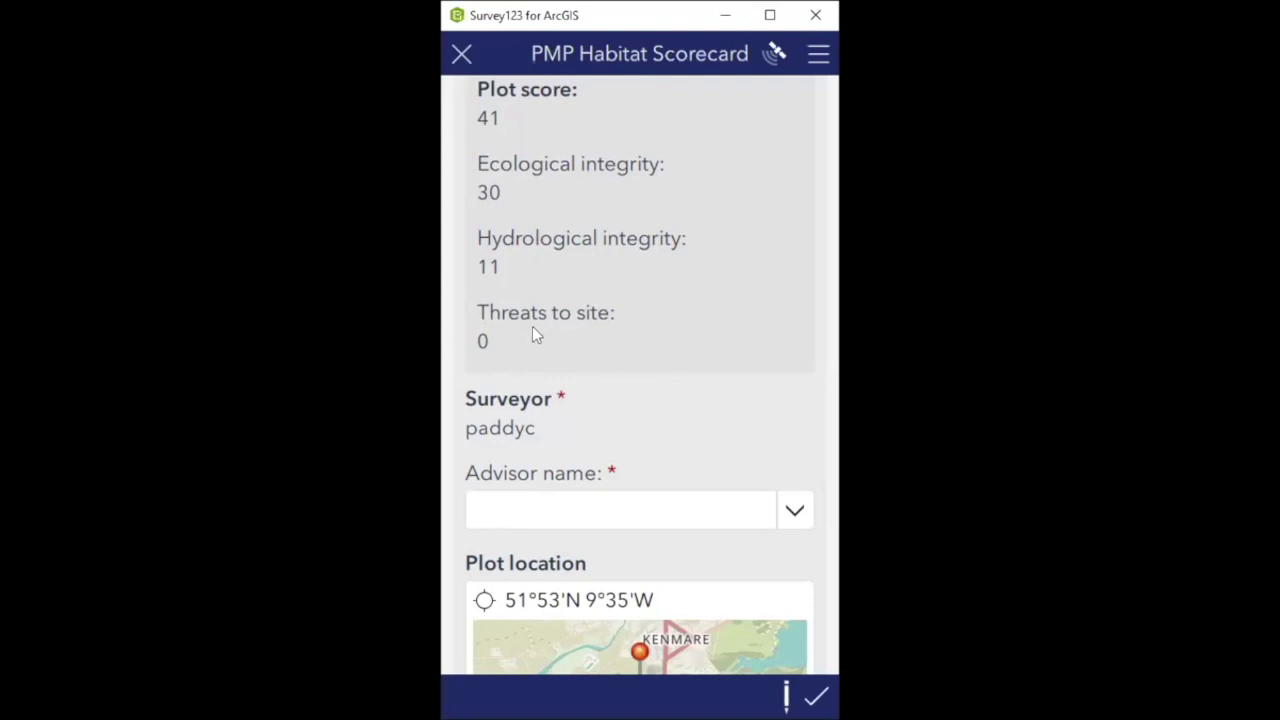
{"action": "scroll", "coordinate": [540, 334], "scroll_direction": "down", "scroll_amount": 2}
{"action": "scroll", "coordinate": [652, 338], "scroll_direction": "up", "scroll_amount": 6}
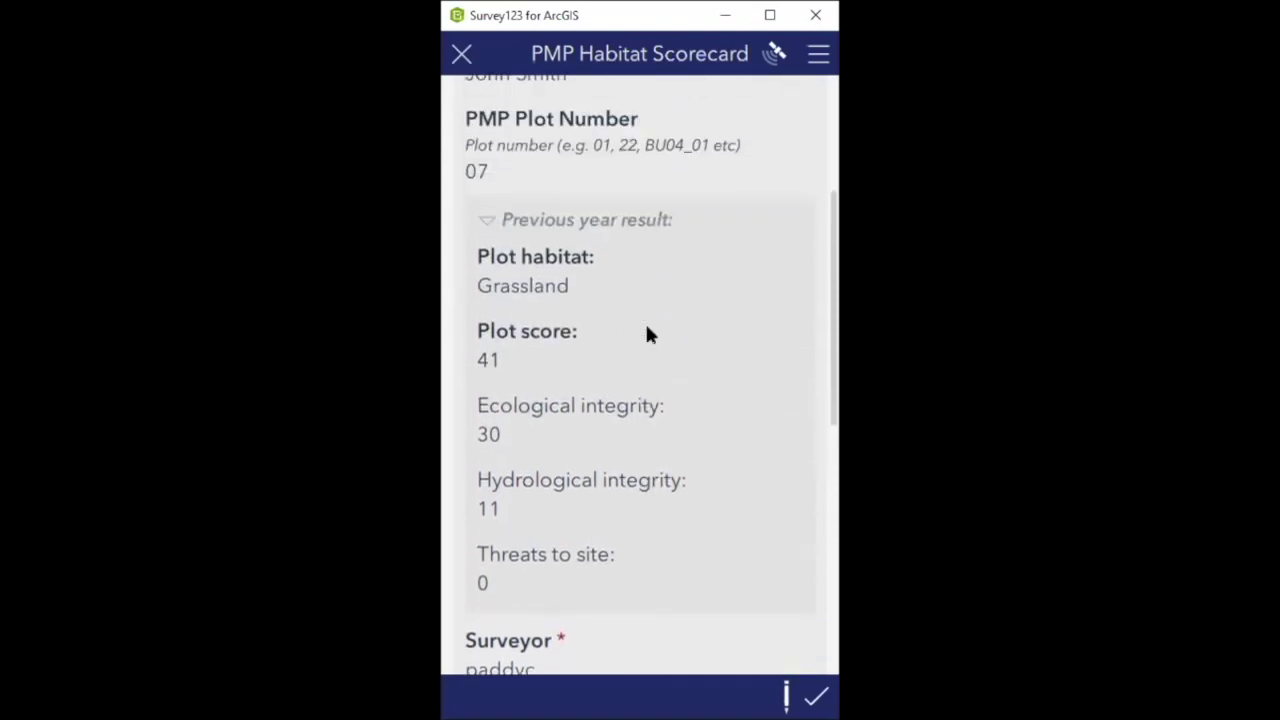
{"action": "scroll", "coordinate": [645, 334], "scroll_direction": "up", "scroll_amount": 2}
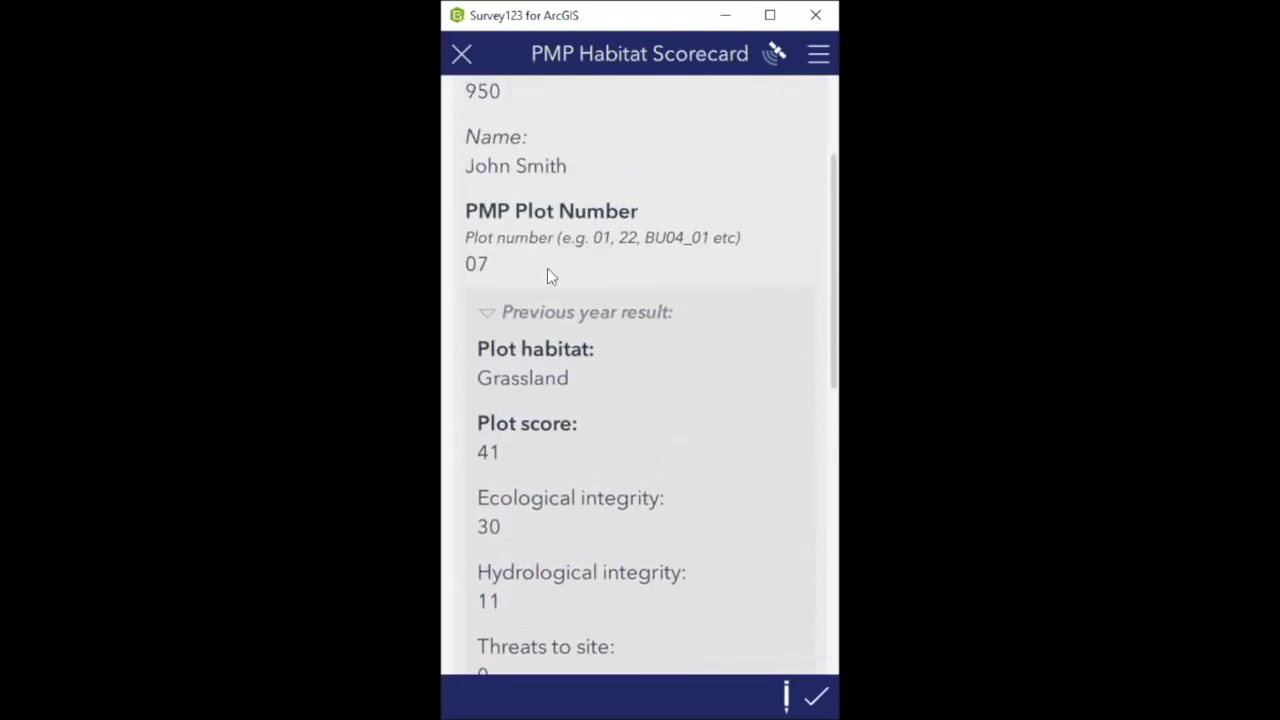
{"action": "left_click", "coordinate": [484, 315]}
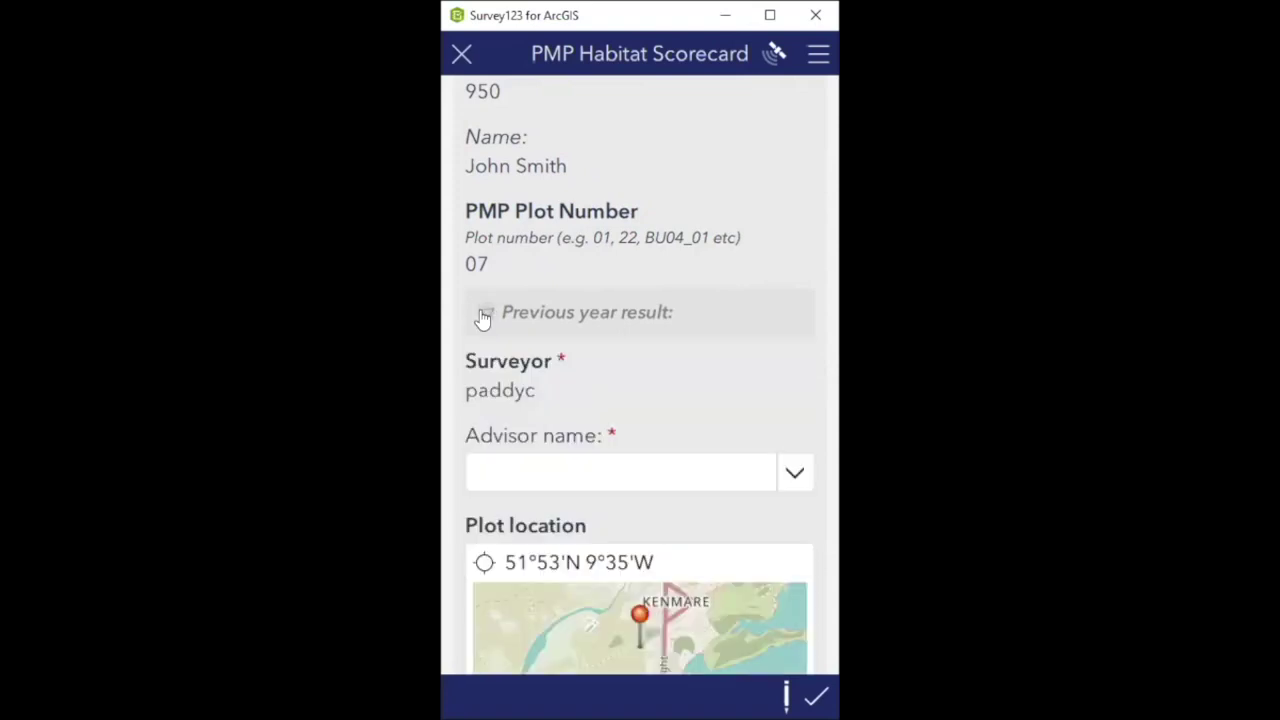
Select the advisor's name from the list of advisors
{"action": "scroll", "coordinate": [506, 246], "scroll_direction": "down", "scroll_amount": 3}
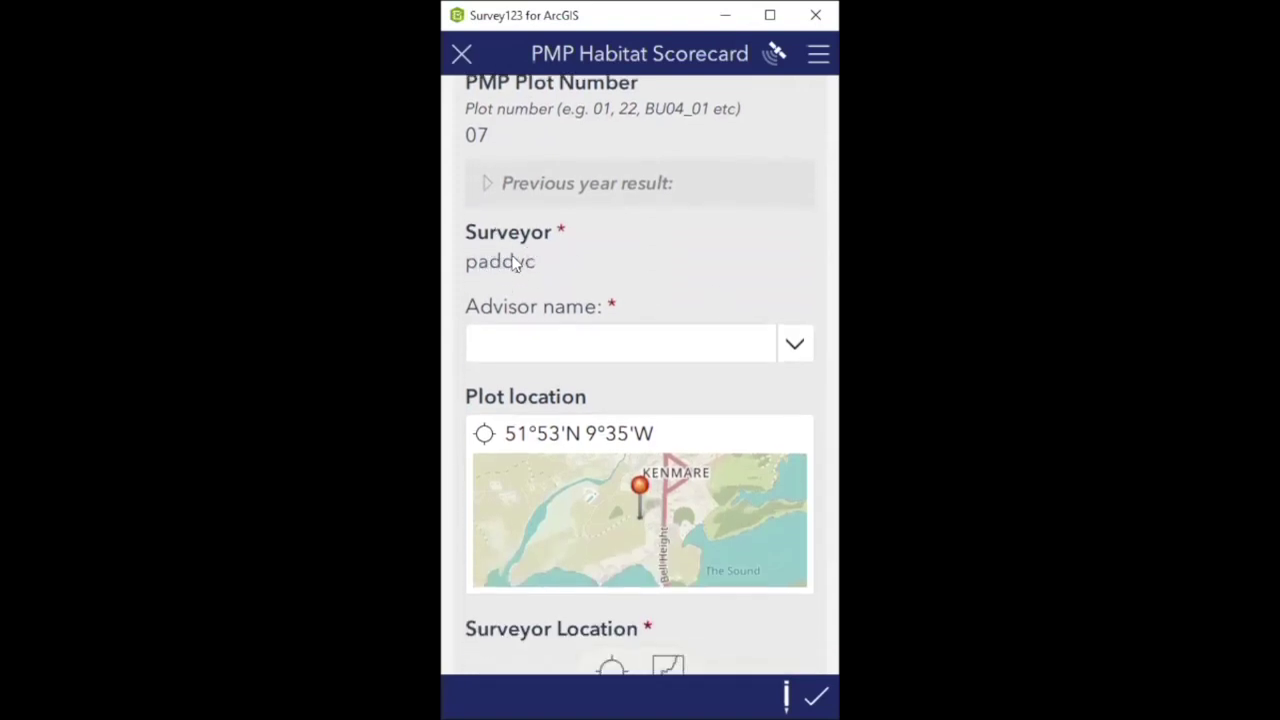
{"action": "left_click", "coordinate": [795, 347]}
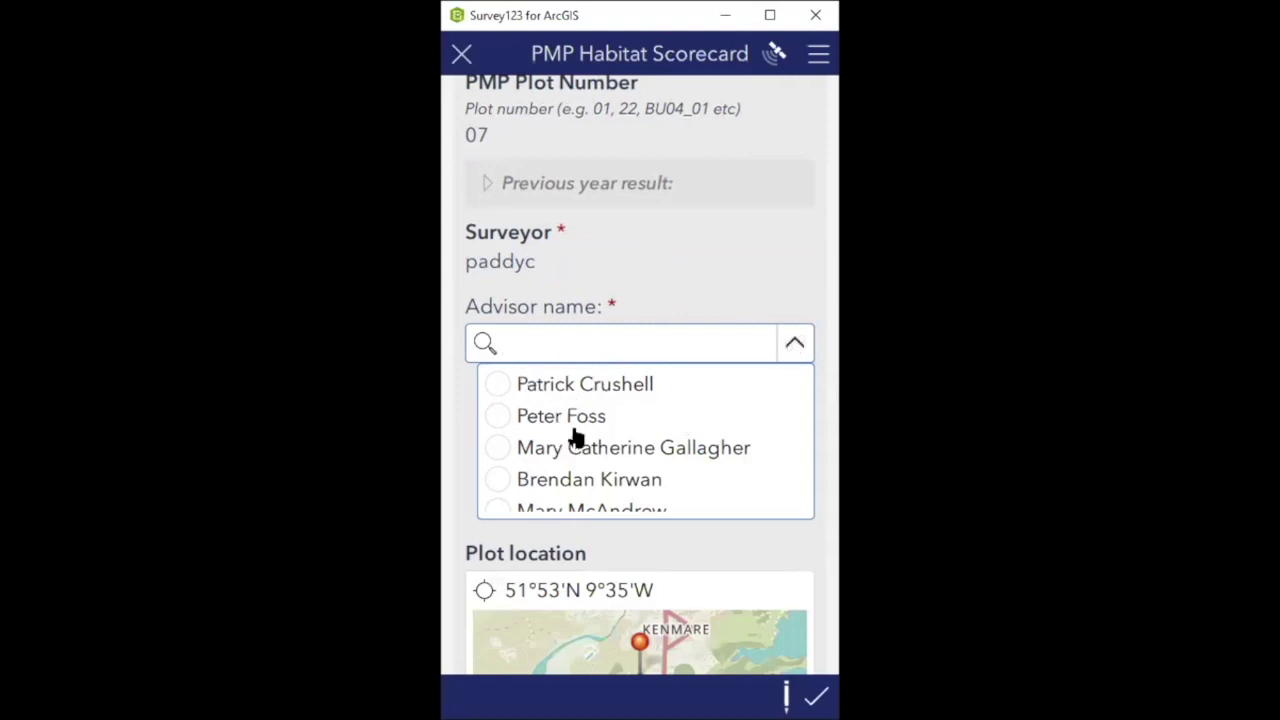
{"action": "scroll", "coordinate": [578, 442], "scroll_direction": "down", "scroll_amount": 1}
{"action": "scroll", "coordinate": [610, 450], "scroll_direction": "up", "scroll_amount": 1}
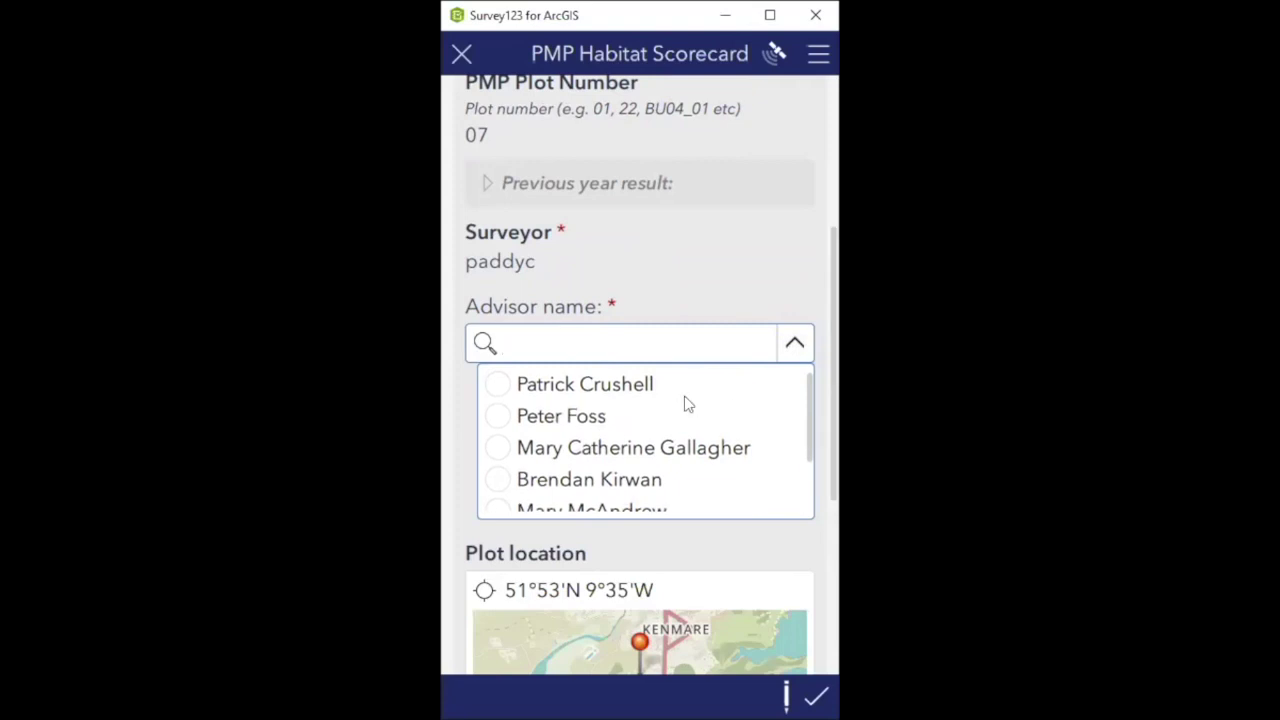
{"action": "left_click", "coordinate": [499, 385]}
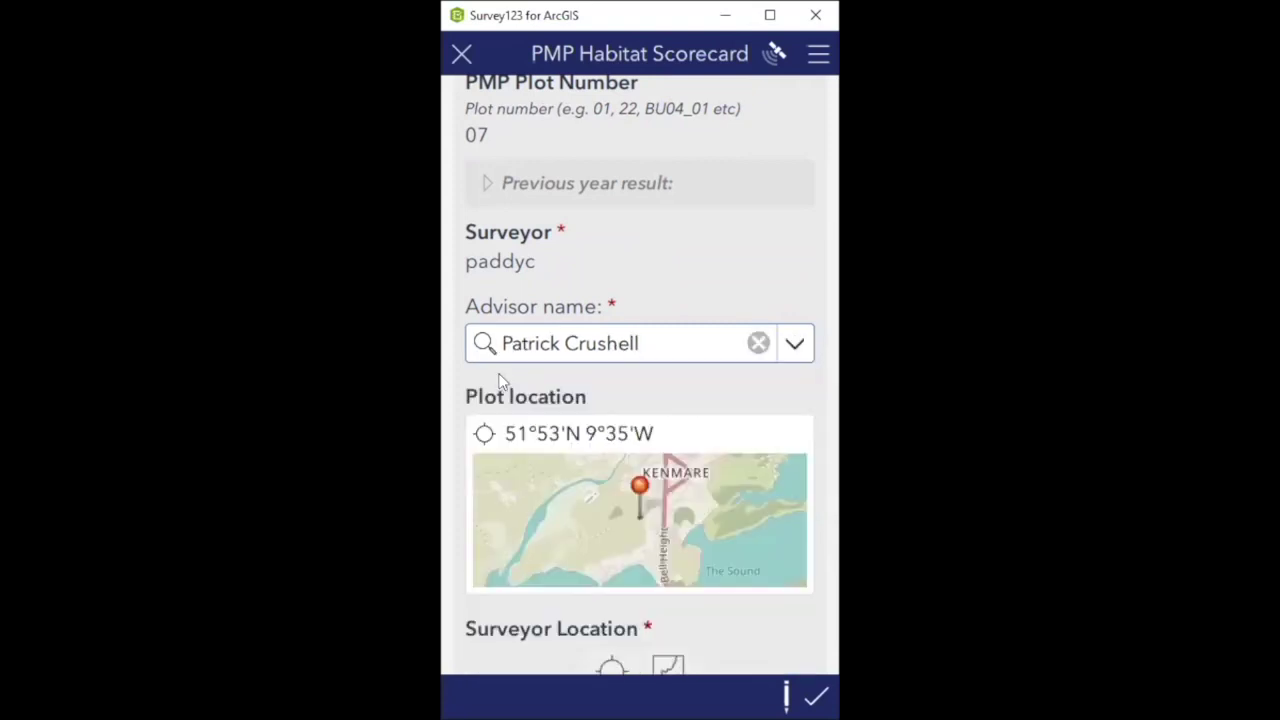
Capture the device's current position as the surveyor location
{"action": "scroll", "coordinate": [643, 386], "scroll_direction": "down", "scroll_amount": 3}
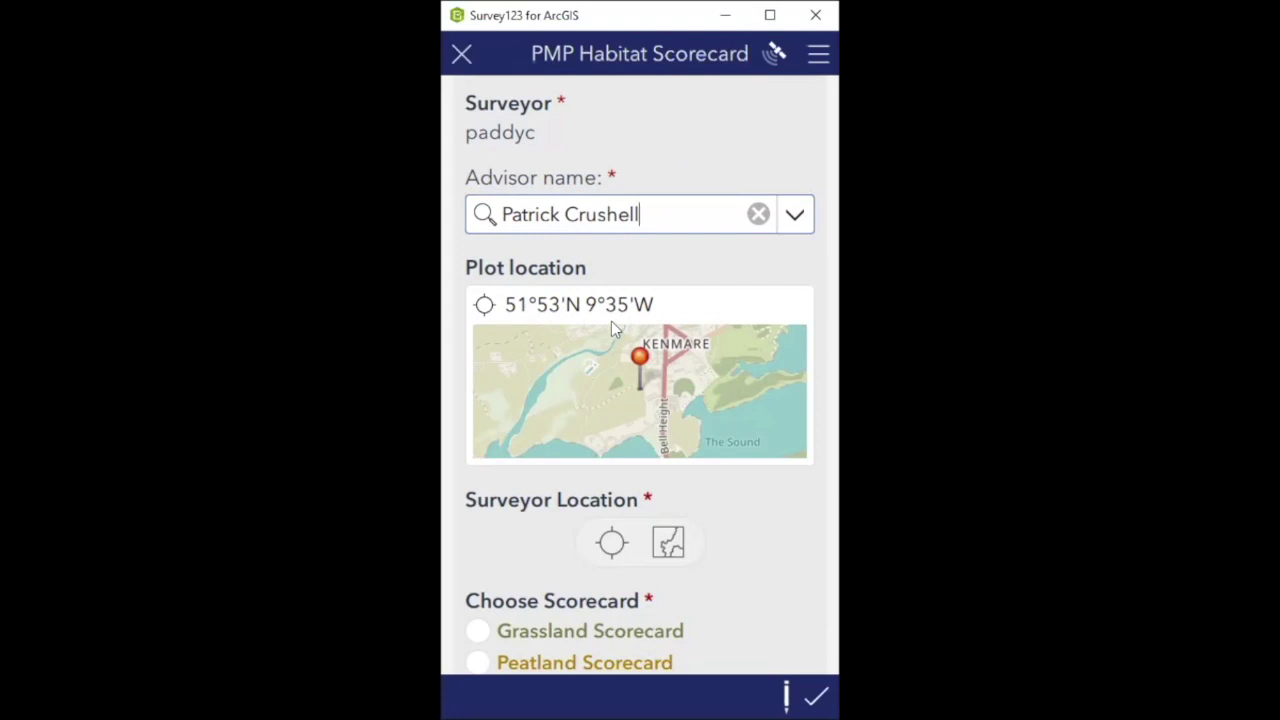
{"action": "scroll", "coordinate": [610, 324], "scroll_direction": "down", "scroll_amount": 1}
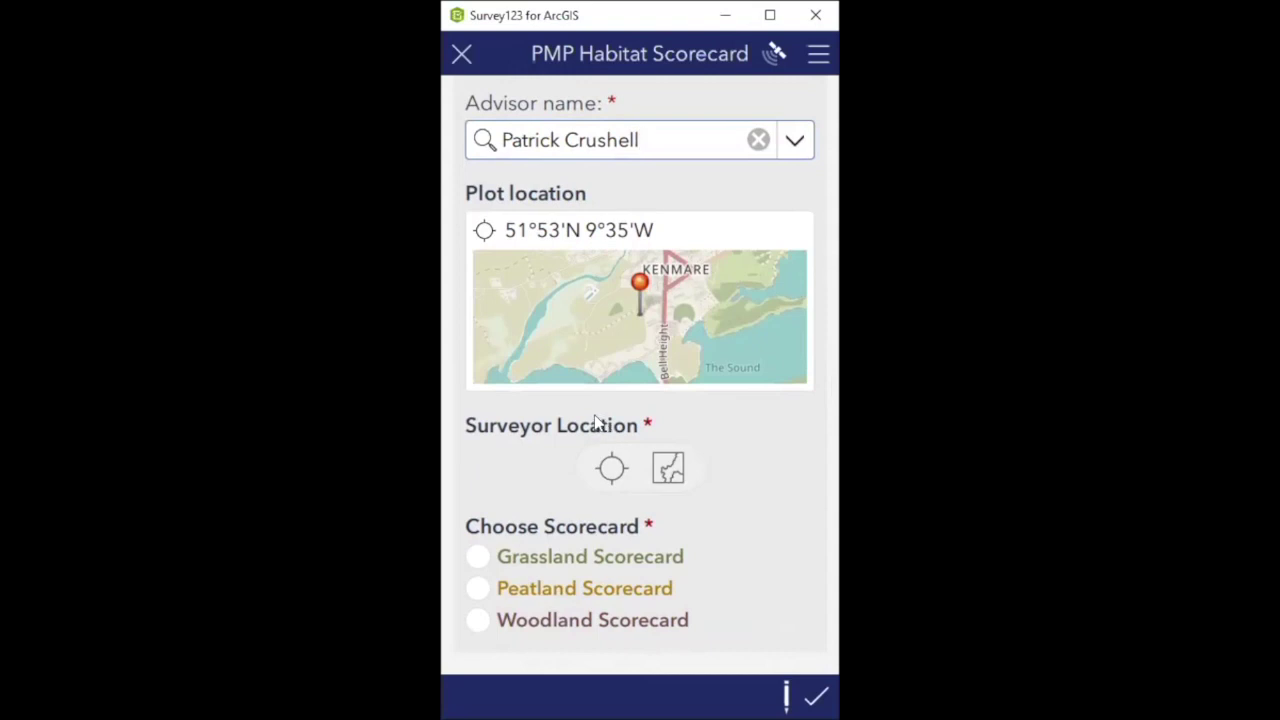
{"action": "left_click", "coordinate": [612, 469]}
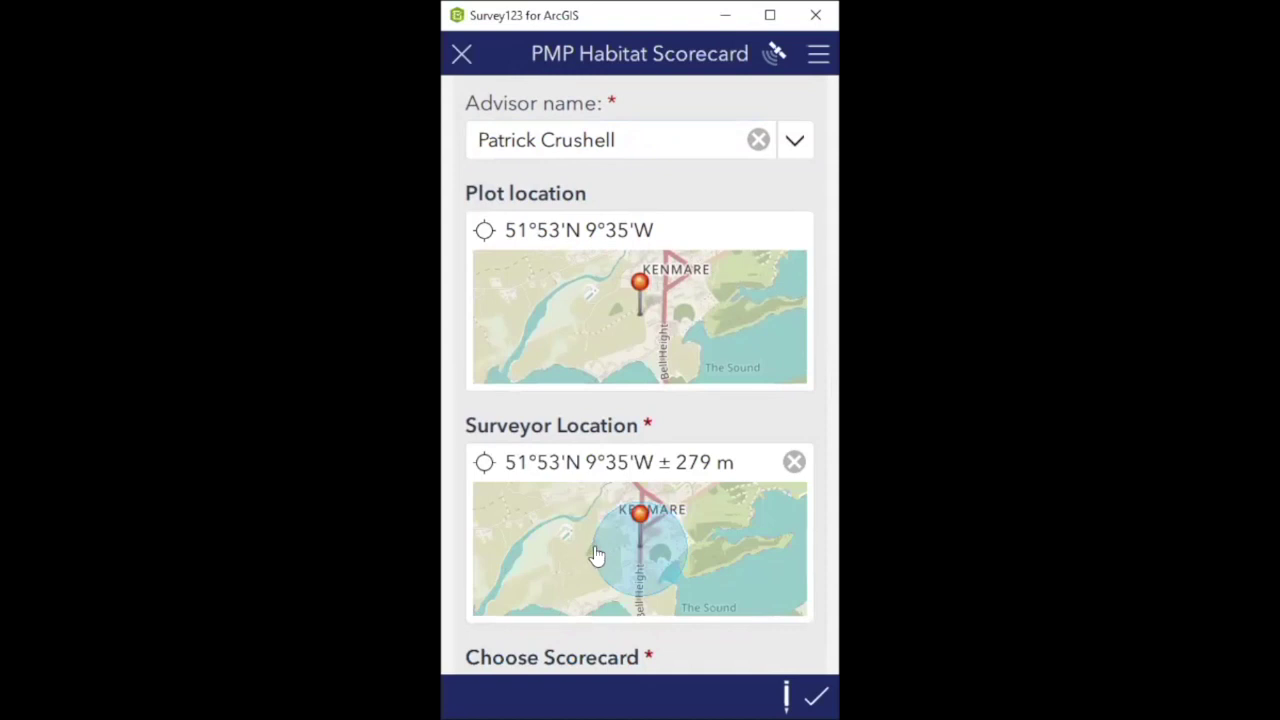
Switch the surveyor location map to satellite imagery, move the pin into the green field southwest of the town, and accept the position
{"action": "left_click", "coordinate": [594, 556]}
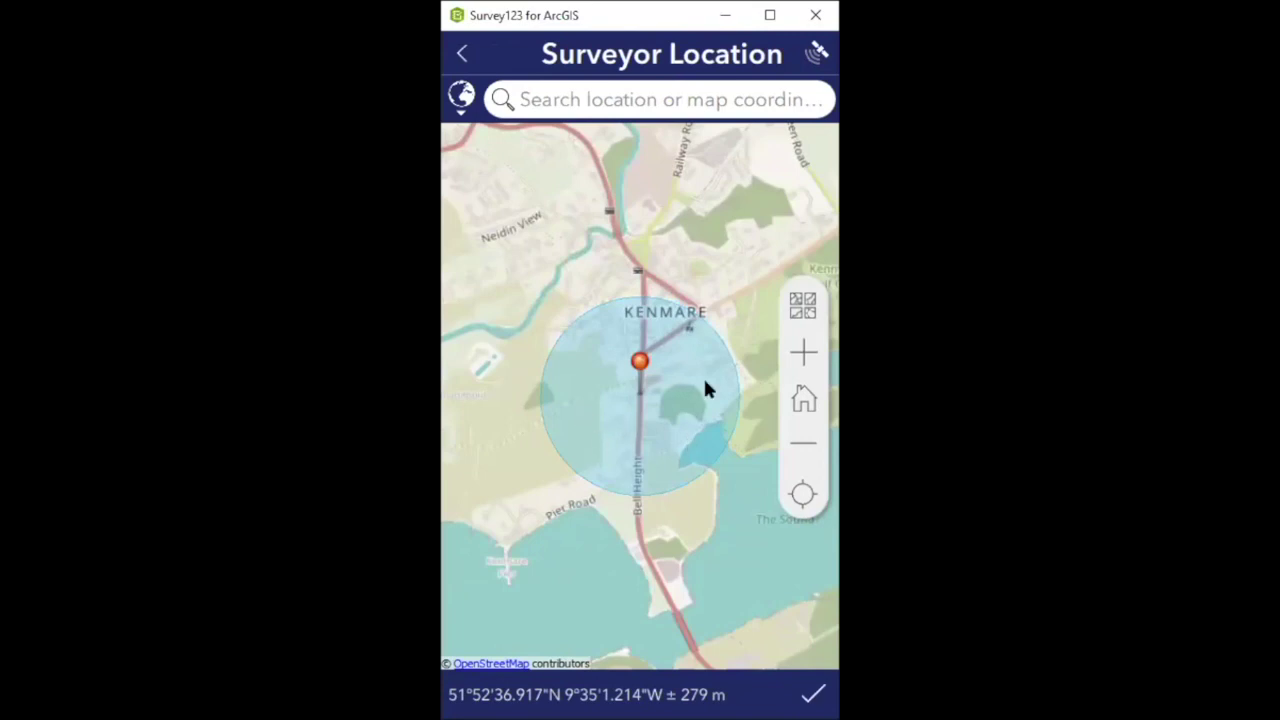
{"action": "left_click", "coordinate": [802, 305]}
{"action": "left_click", "coordinate": [688, 191]}
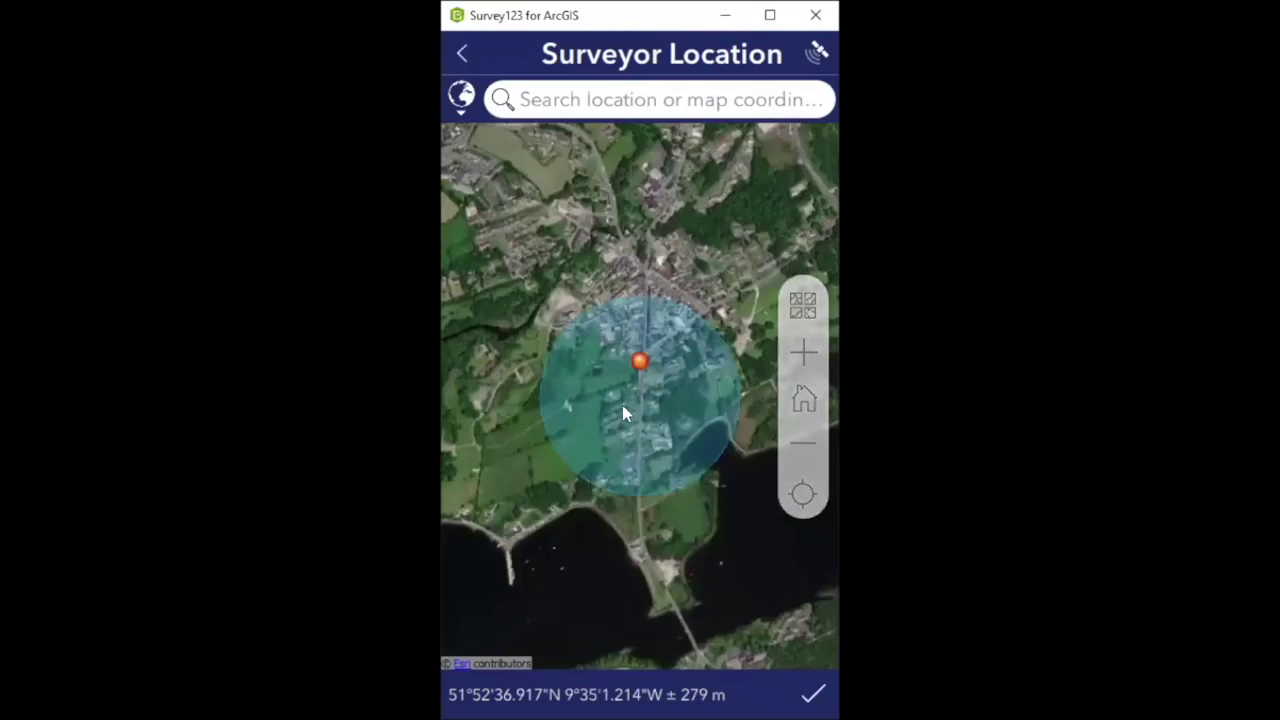
{"action": "left_click_drag", "start_coordinate": [624, 394], "coordinate": [697, 414]}
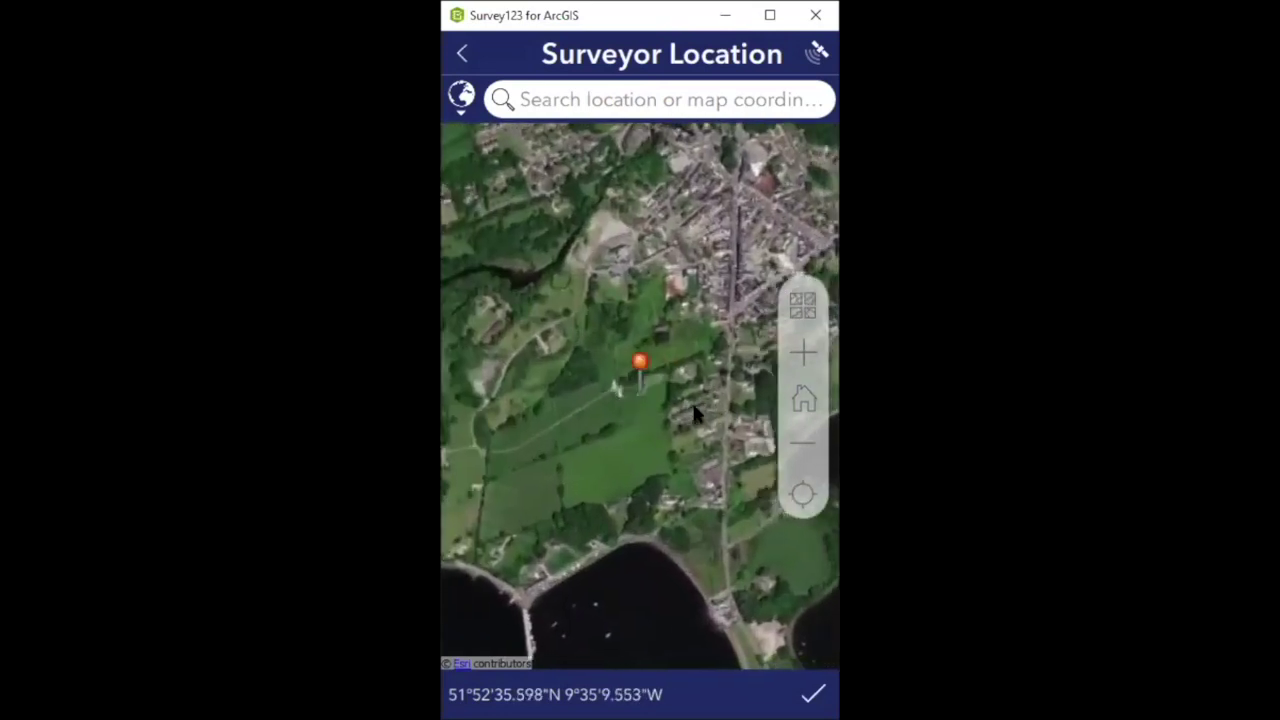
{"action": "scroll", "coordinate": [697, 414], "scroll_direction": "up", "scroll_amount": 2}
{"action": "left_click_drag", "start_coordinate": [563, 443], "coordinate": [598, 443]}
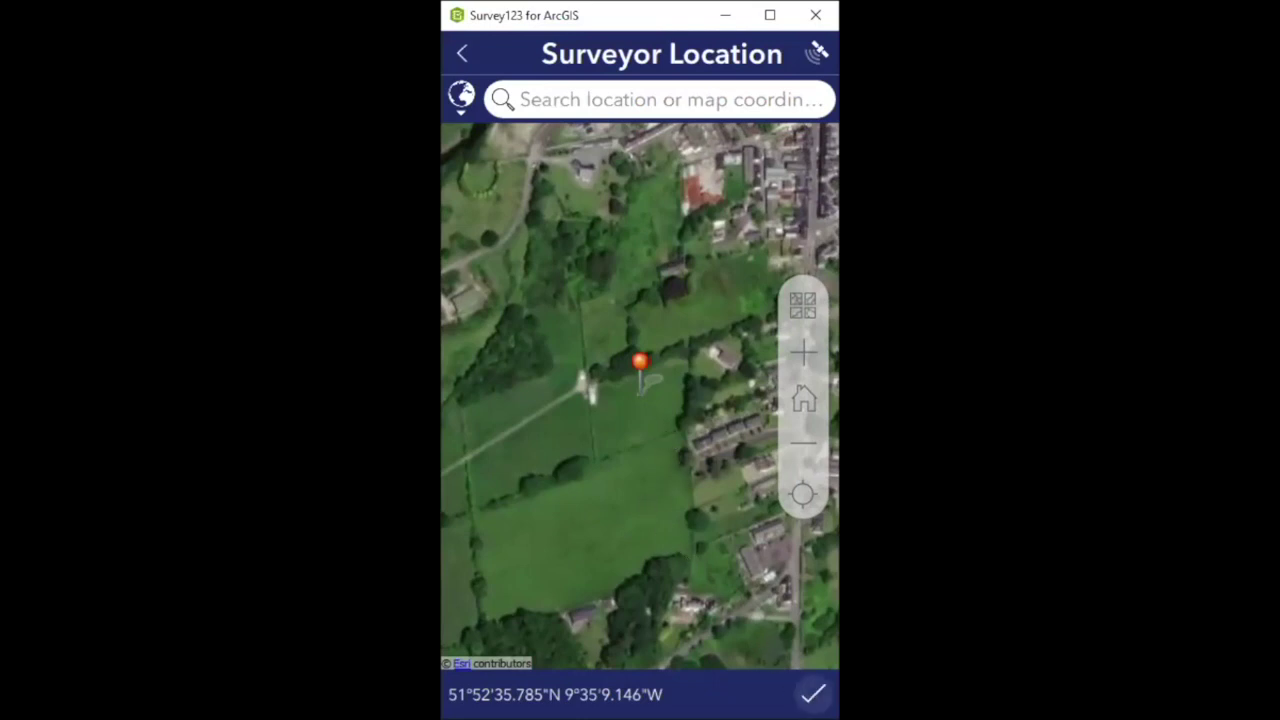
{"action": "left_click", "coordinate": [813, 694]}
Choose the Grassland Scorecard and add a first entry under Photo of plot
{"action": "scroll", "coordinate": [742, 462], "scroll_direction": "down", "scroll_amount": 3}
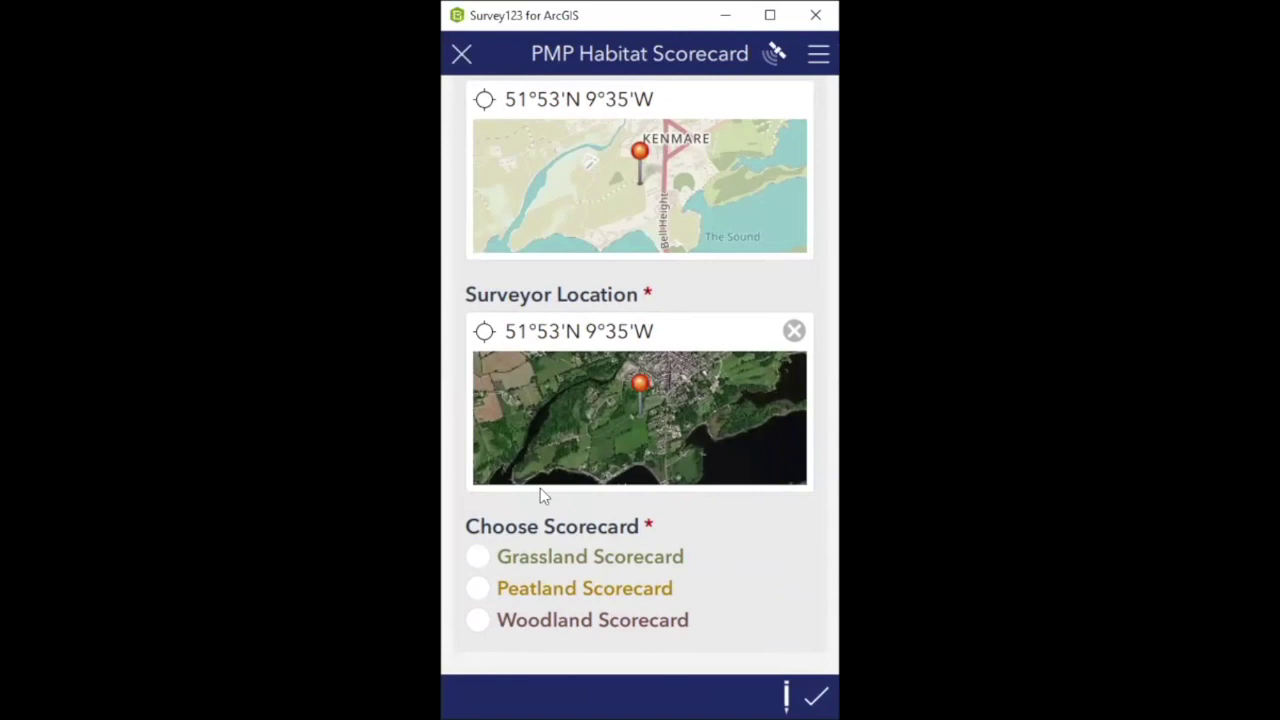
{"action": "left_click", "coordinate": [479, 559]}
{"action": "scroll", "coordinate": [540, 500], "scroll_direction": "down", "scroll_amount": 5}
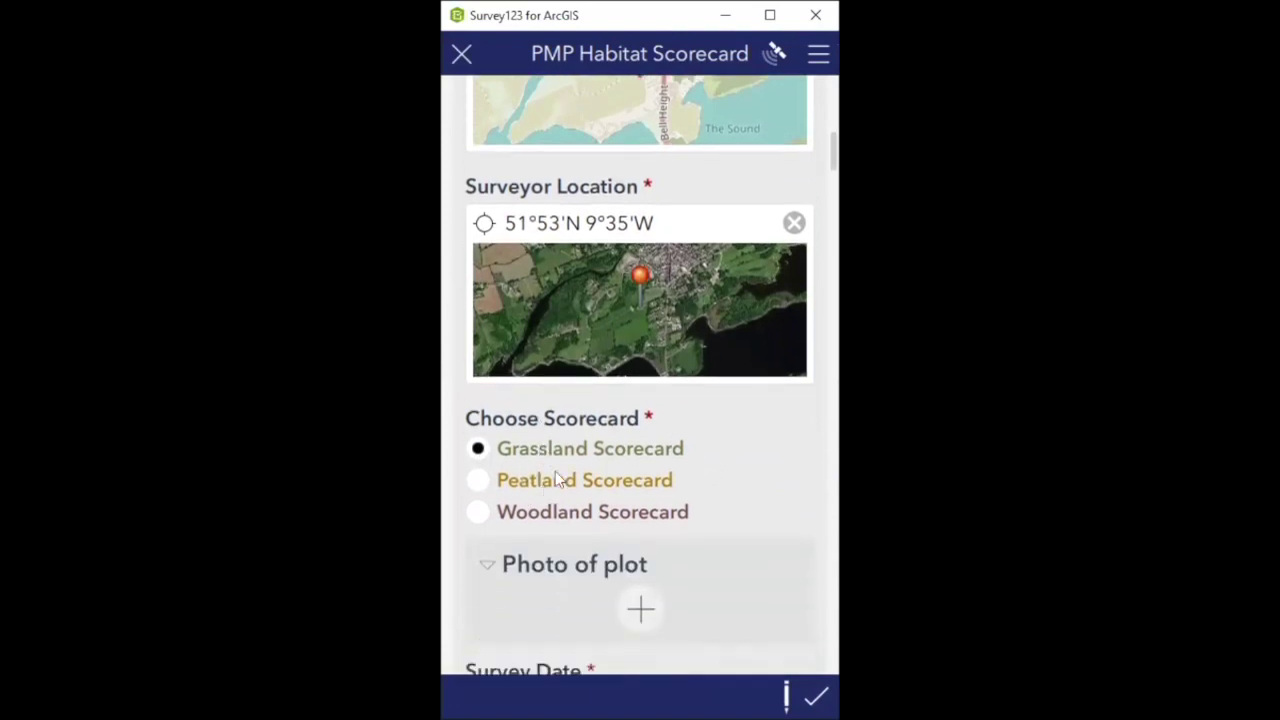
{"action": "scroll", "coordinate": [713, 268], "scroll_direction": "down", "scroll_amount": 1}
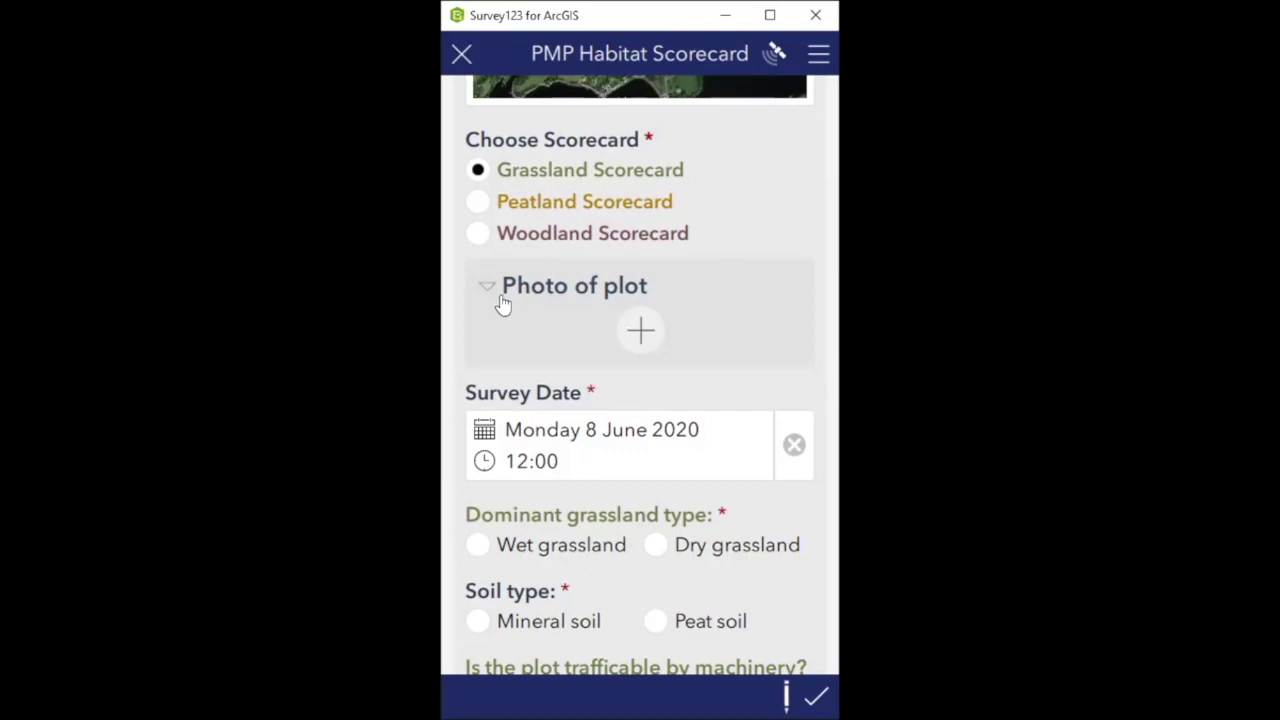
{"action": "left_click", "coordinate": [640, 331]}
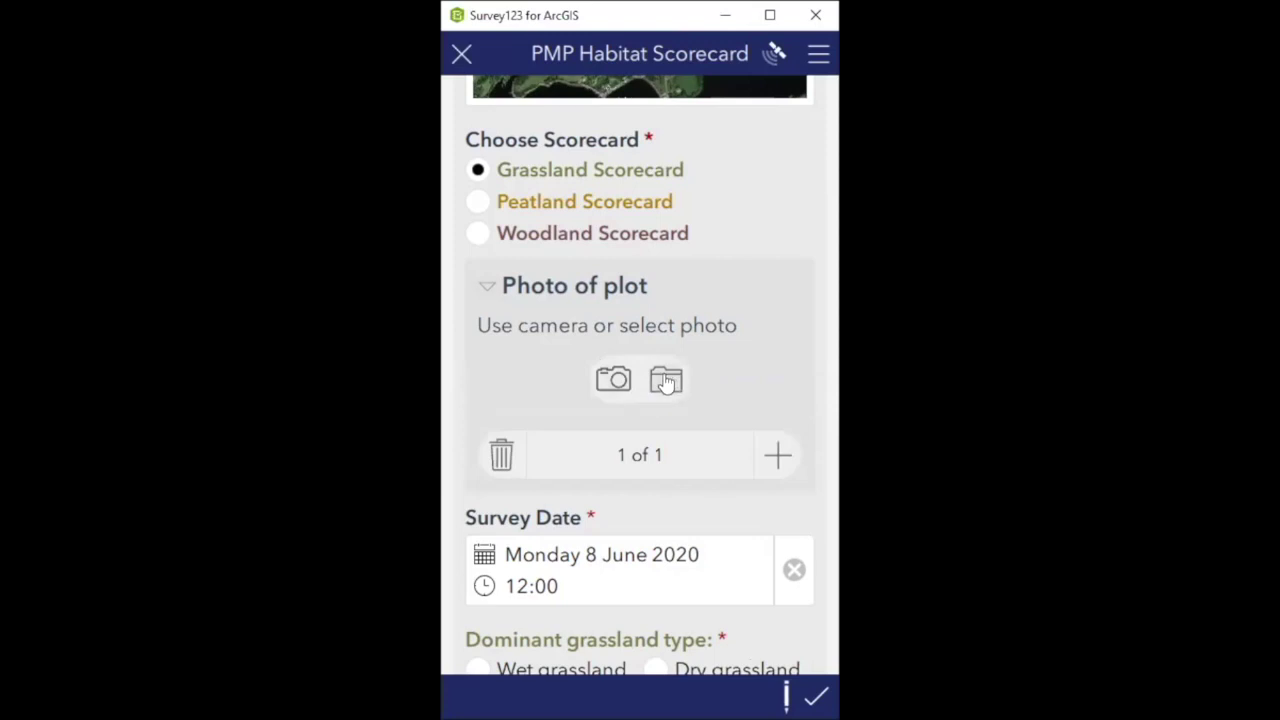
Attach the image 950_Grassland_07 from the ScorecardPhotos folder as the photo of the plot
{"action": "left_click", "coordinate": [613, 381]}
{"action": "left_click", "coordinate": [464, 52]}
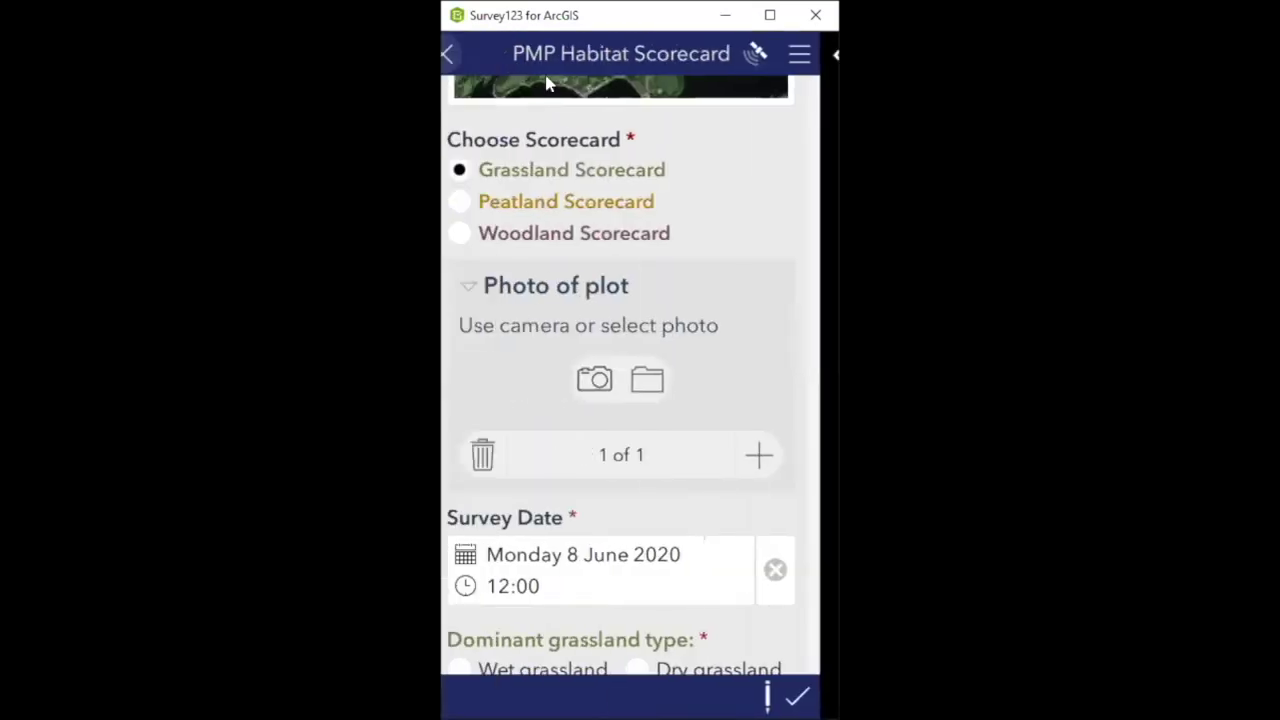
{"action": "left_click", "coordinate": [664, 384]}
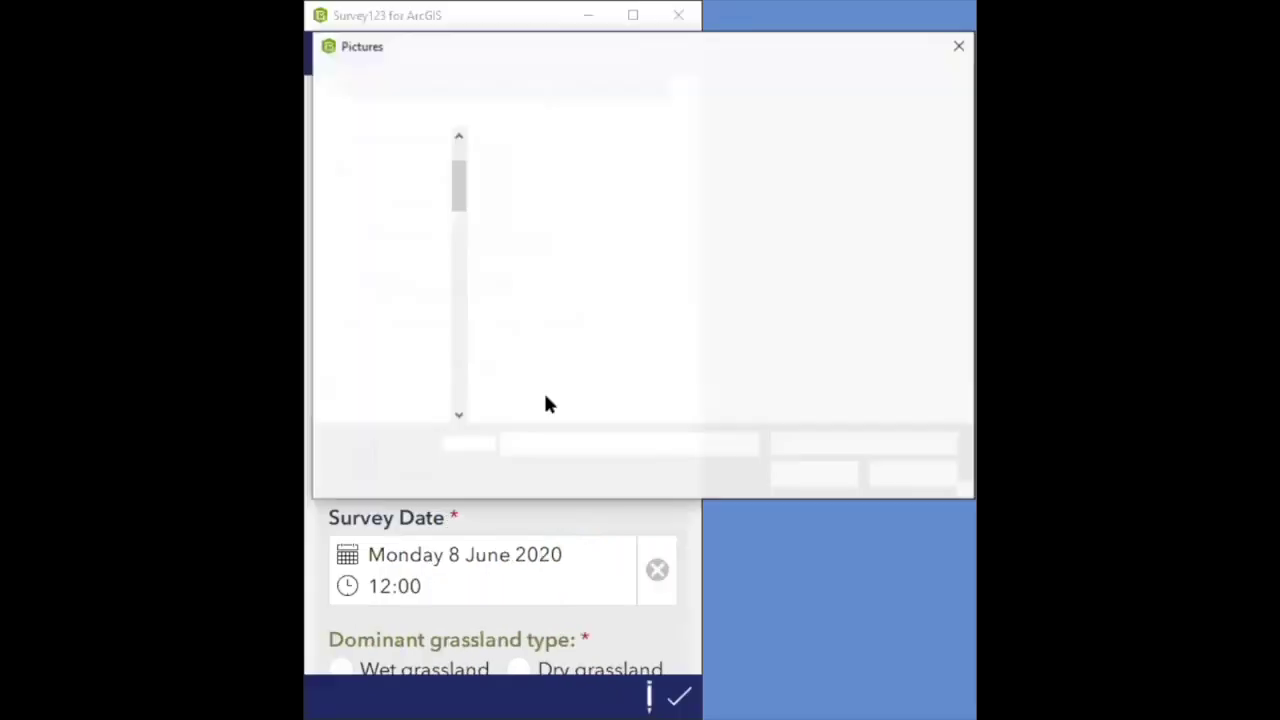
{"action": "left_click_drag", "start_coordinate": [455, 376], "coordinate": [412, 172]}
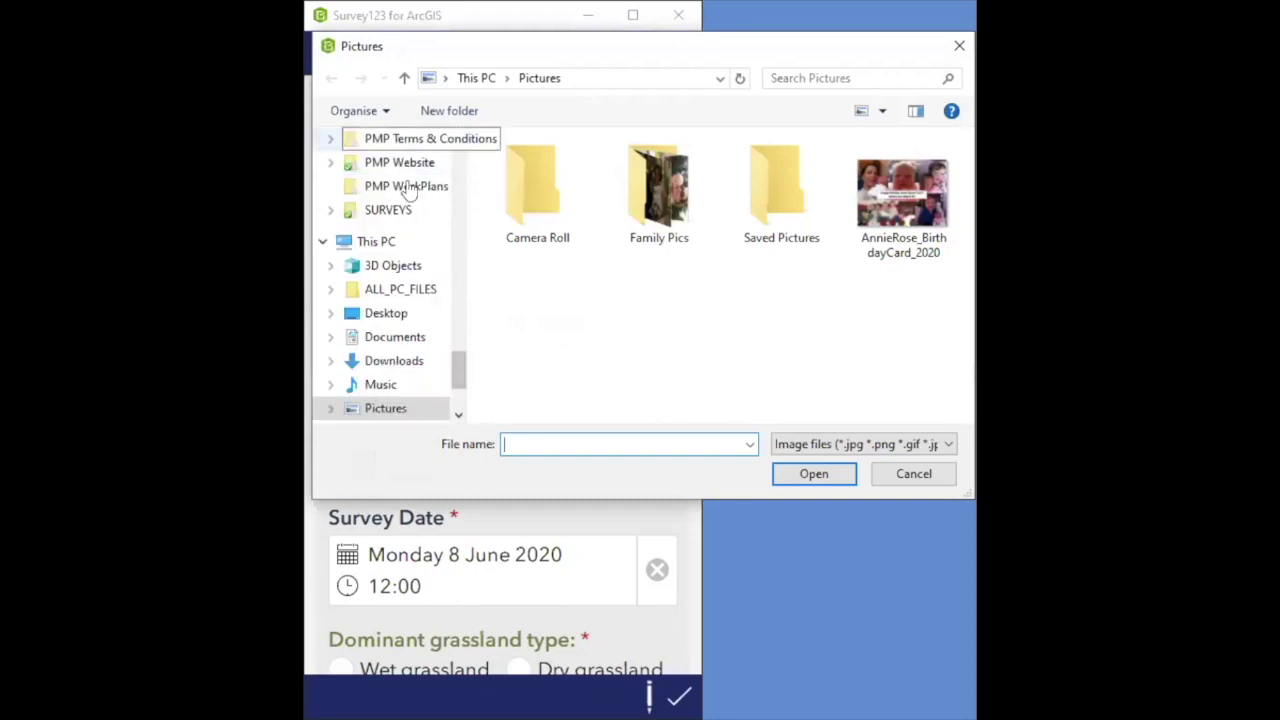
{"action": "scroll", "coordinate": [460, 200], "scroll_direction": "up", "scroll_amount": 2}
{"action": "left_click_drag", "start_coordinate": [461, 347], "coordinate": [474, 146]}
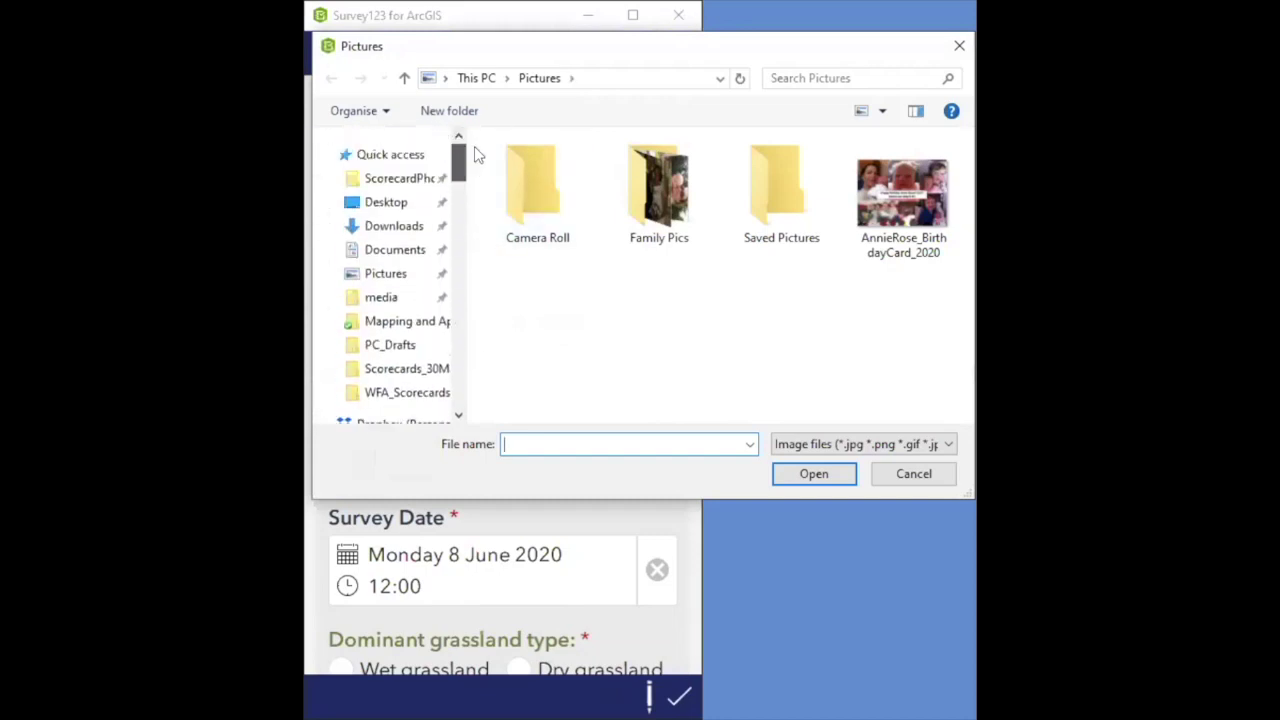
{"action": "left_click", "coordinate": [391, 179]}
{"action": "left_click", "coordinate": [534, 196]}
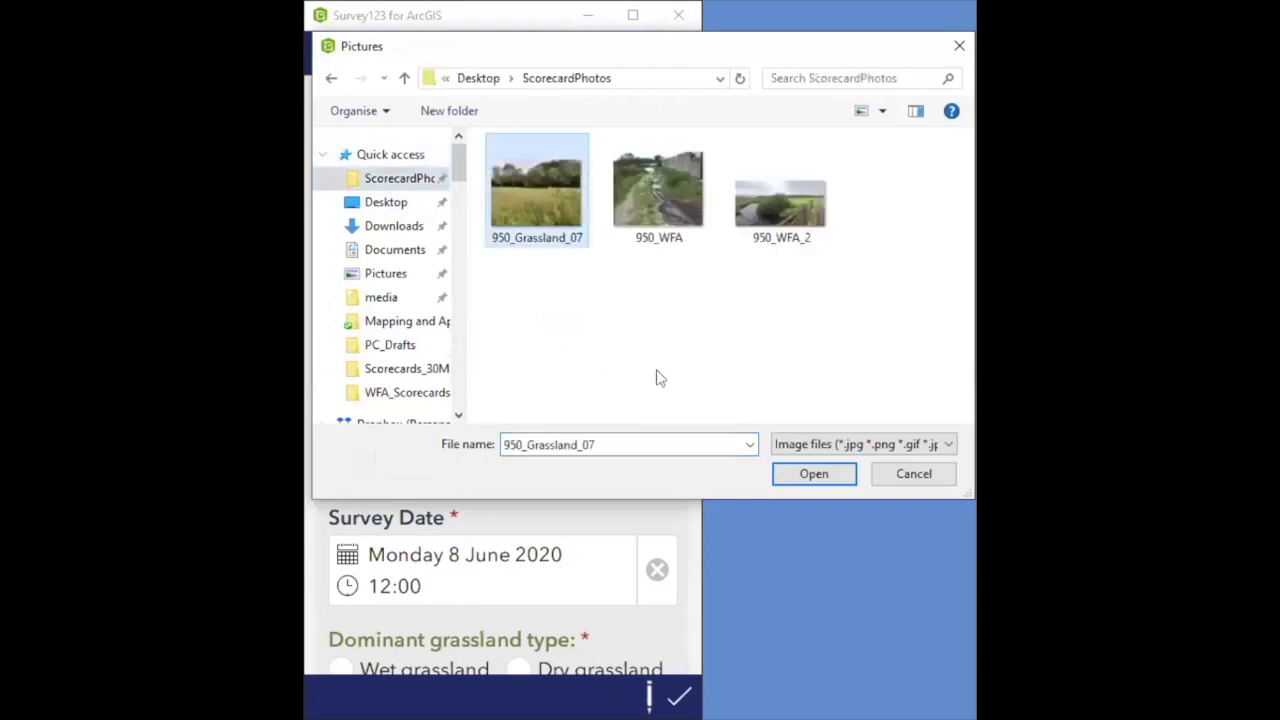
{"action": "left_click", "coordinate": [814, 477]}
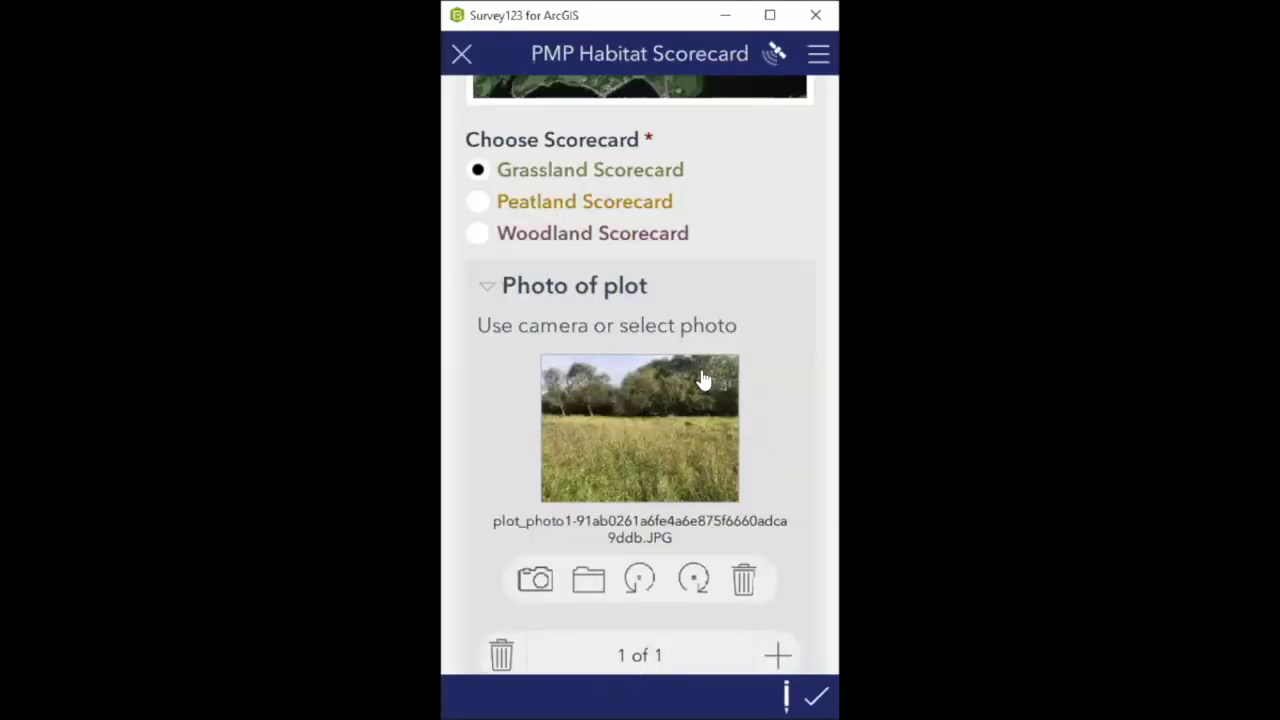
Record the plot as Wet grassland on Peat soil and answer No to being trafficable by machinery
{"action": "scroll", "coordinate": [775, 400], "scroll_direction": "down", "scroll_amount": 3}
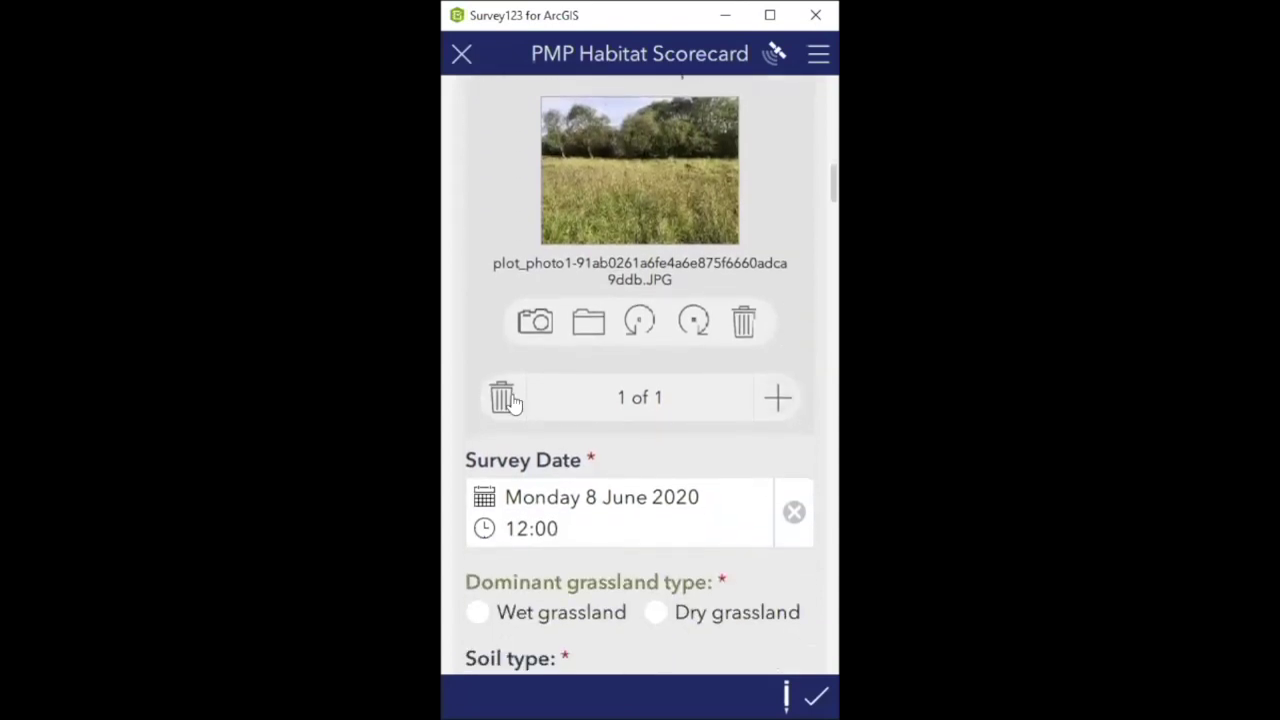
{"action": "scroll", "coordinate": [680, 249], "scroll_direction": "up", "scroll_amount": 2}
{"action": "scroll", "coordinate": [700, 455], "scroll_direction": "down", "scroll_amount": 2}
{"action": "scroll", "coordinate": [733, 454], "scroll_direction": "down", "scroll_amount": 2}
{"action": "scroll", "coordinate": [657, 412], "scroll_direction": "down", "scroll_amount": 2}
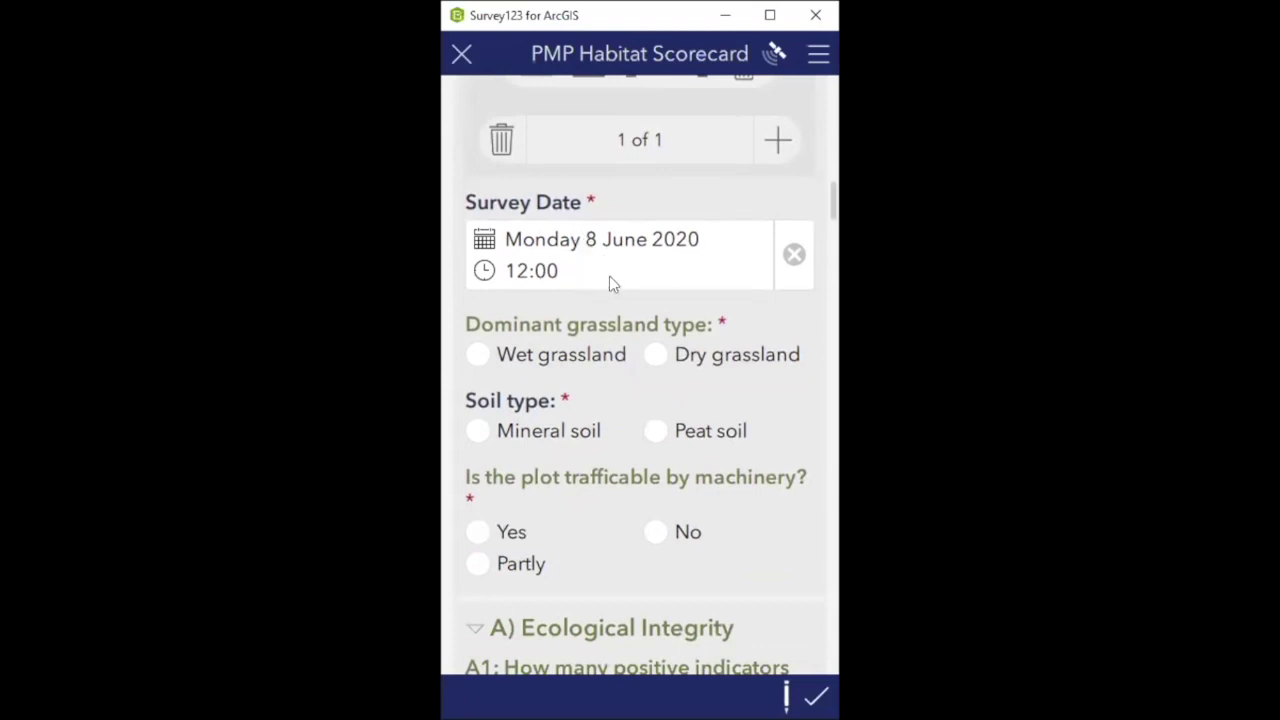
{"action": "scroll", "coordinate": [609, 276], "scroll_direction": "down", "scroll_amount": 2}
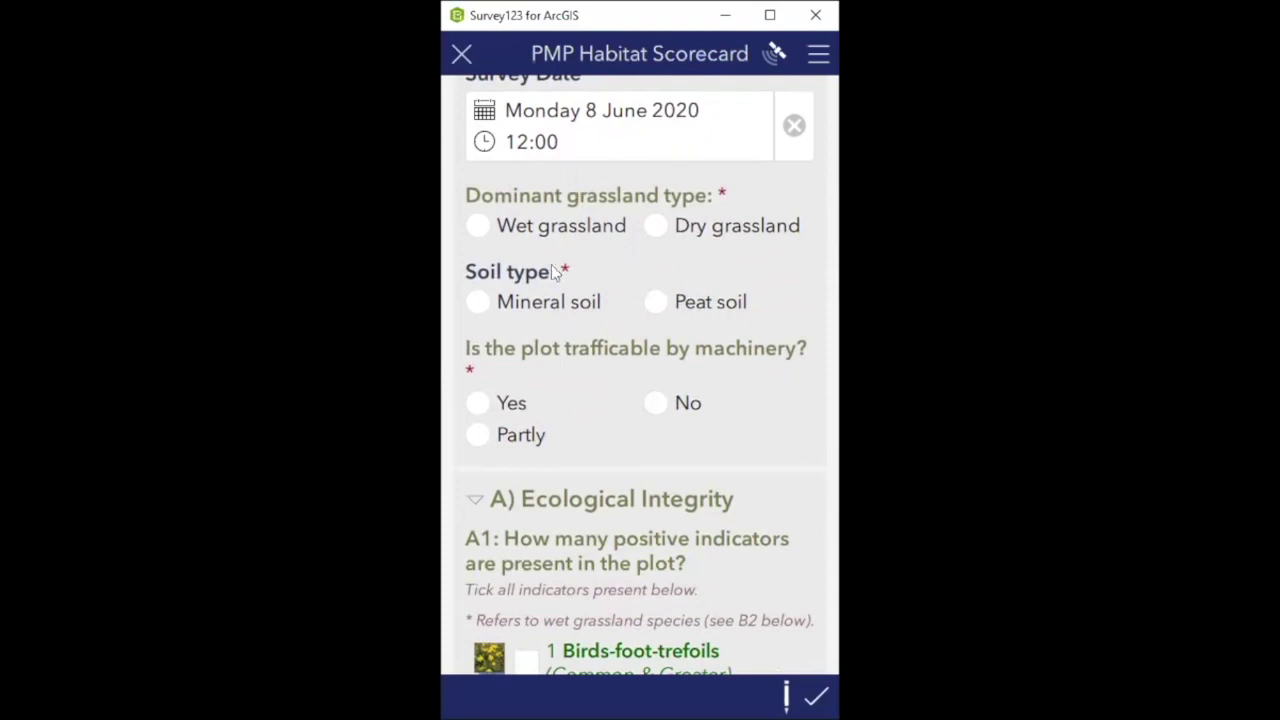
{"action": "left_click", "coordinate": [479, 228]}
{"action": "left_click", "coordinate": [656, 302]}
{"action": "left_click", "coordinate": [481, 306]}
{"action": "left_click", "coordinate": [656, 302]}
{"action": "scroll", "coordinate": [658, 302], "scroll_direction": "down", "scroll_amount": 3}
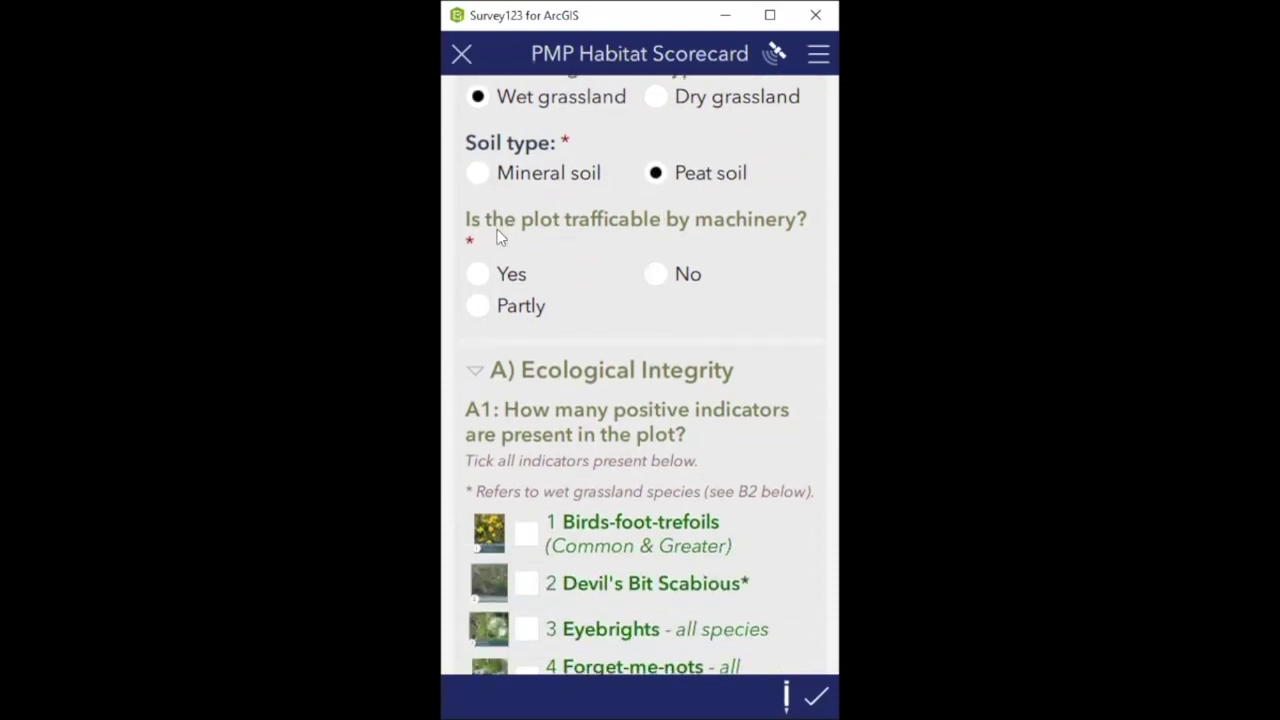
{"action": "left_click", "coordinate": [652, 276]}
Tick Birds-foot-trefoils as a positive indicator under A1 and enlarge its reference picture
{"action": "scroll", "coordinate": [580, 295], "scroll_direction": "down", "scroll_amount": 6}
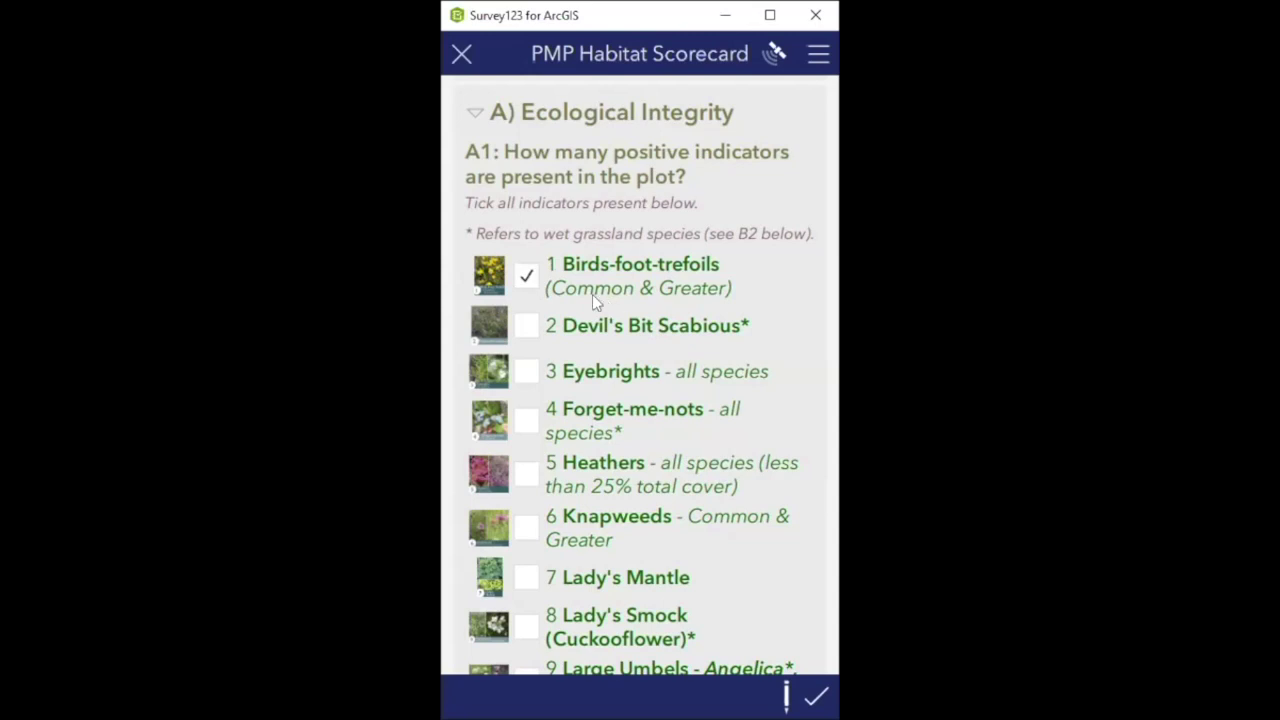
{"action": "left_click", "coordinate": [490, 273]}
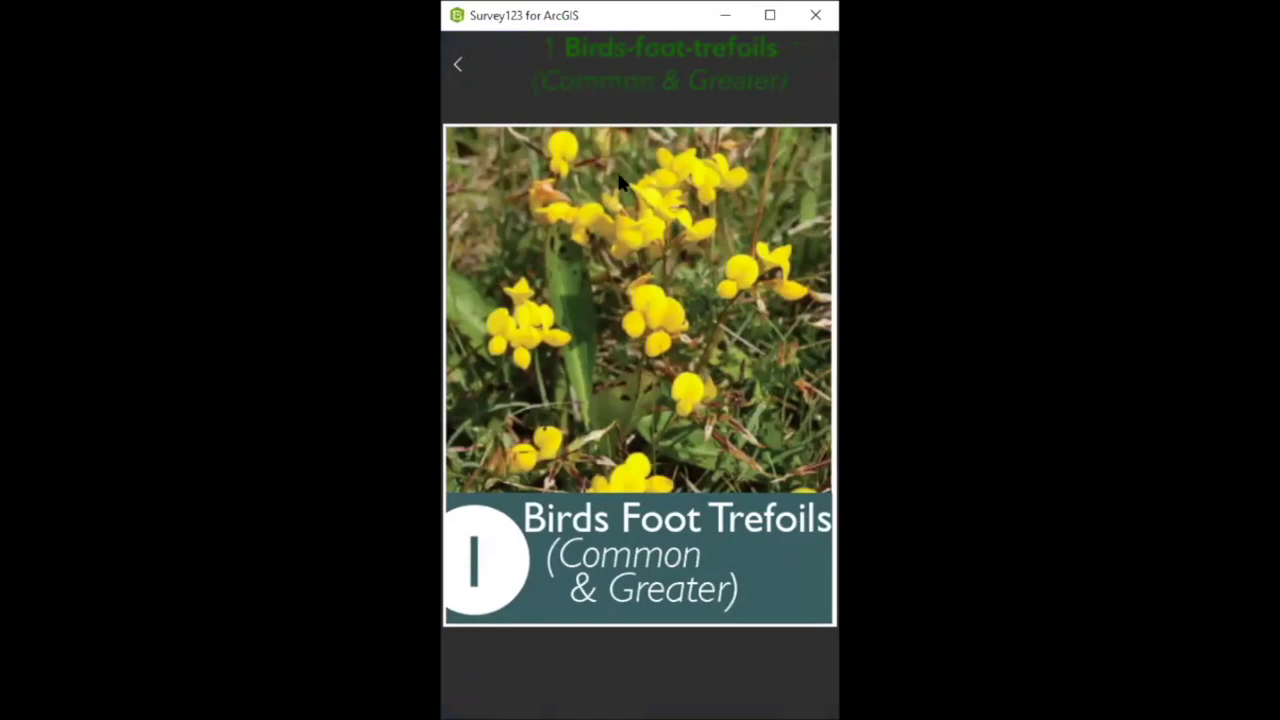
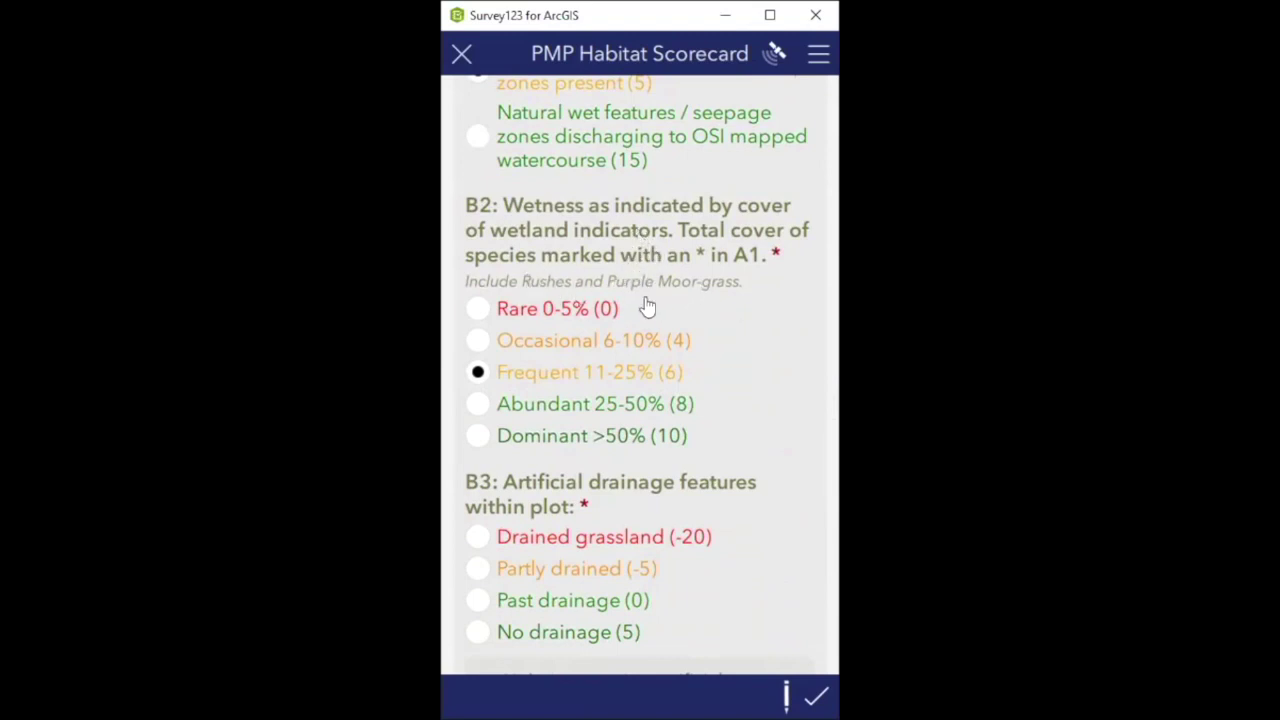
Set the artificial drainage features in B3 to Past drainage (0) and consult the help on assessing artificial drainage
{"action": "scroll", "coordinate": [646, 307], "scroll_direction": "down", "scroll_amount": 2}
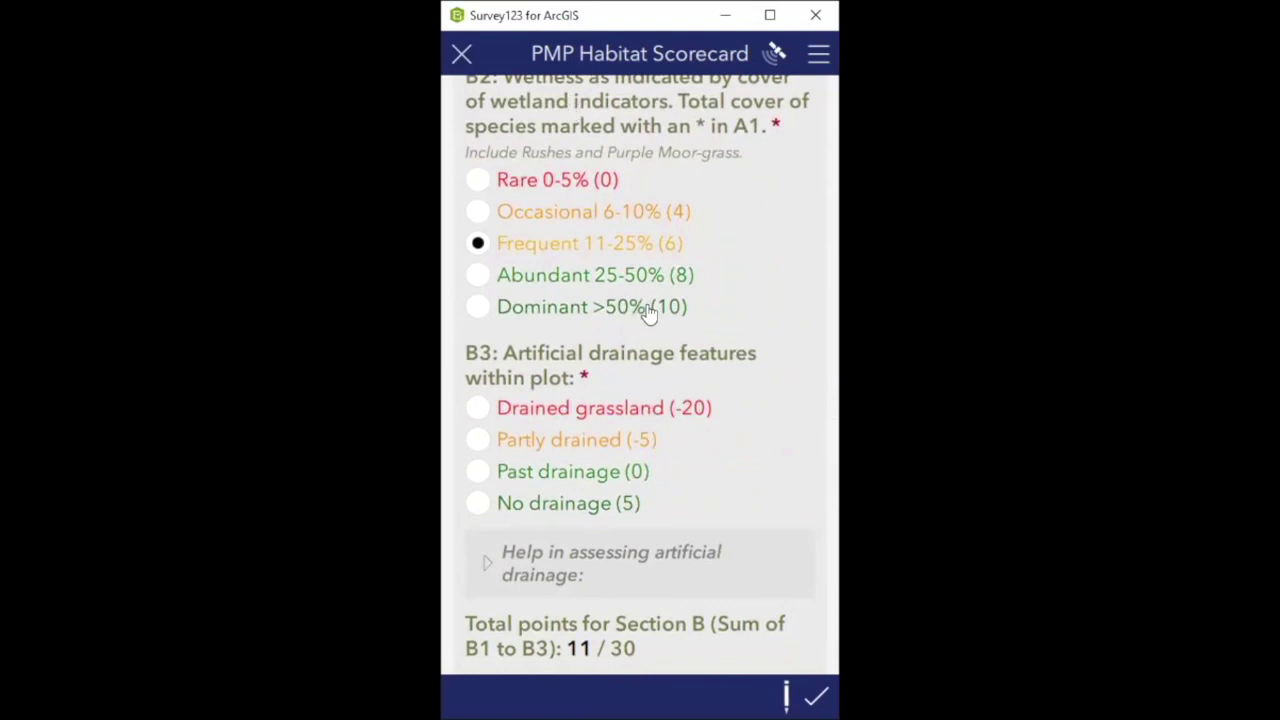
{"action": "scroll", "coordinate": [644, 312], "scroll_direction": "down", "scroll_amount": 2}
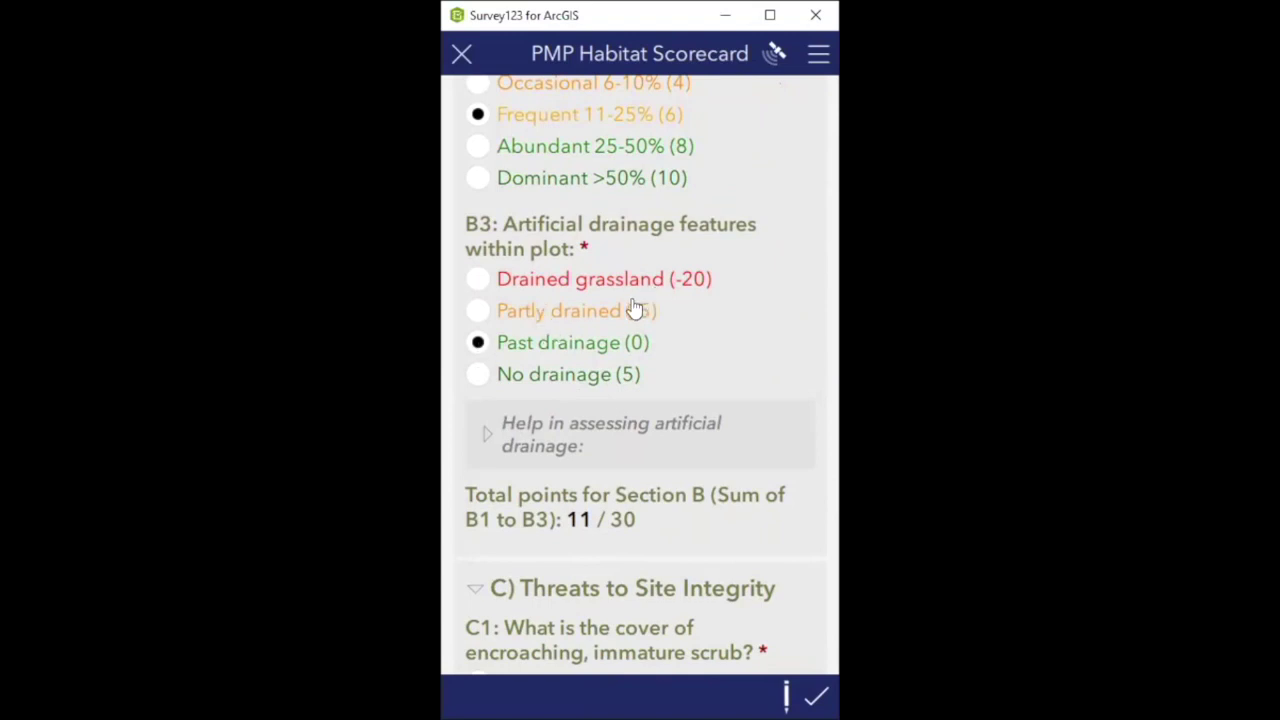
{"action": "scroll", "coordinate": [680, 322], "scroll_direction": "down", "scroll_amount": 2}
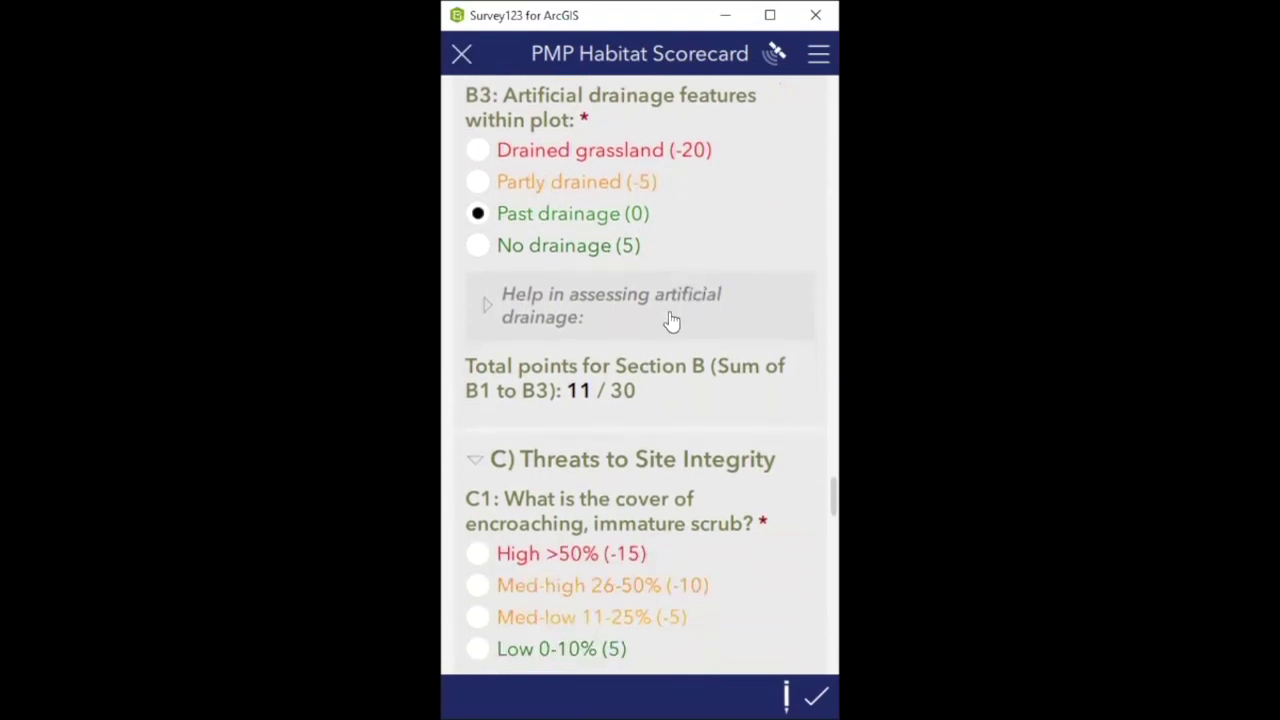
{"action": "left_click", "coordinate": [483, 309]}
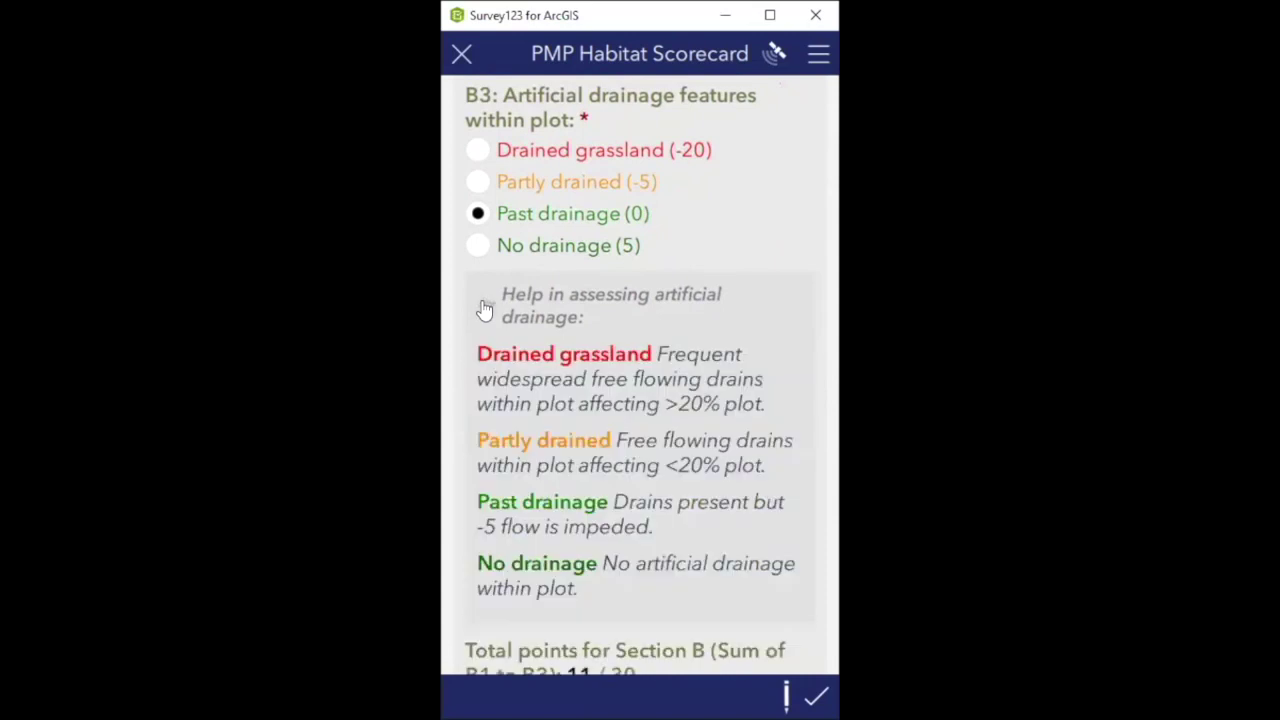
{"action": "left_click", "coordinate": [484, 309]}
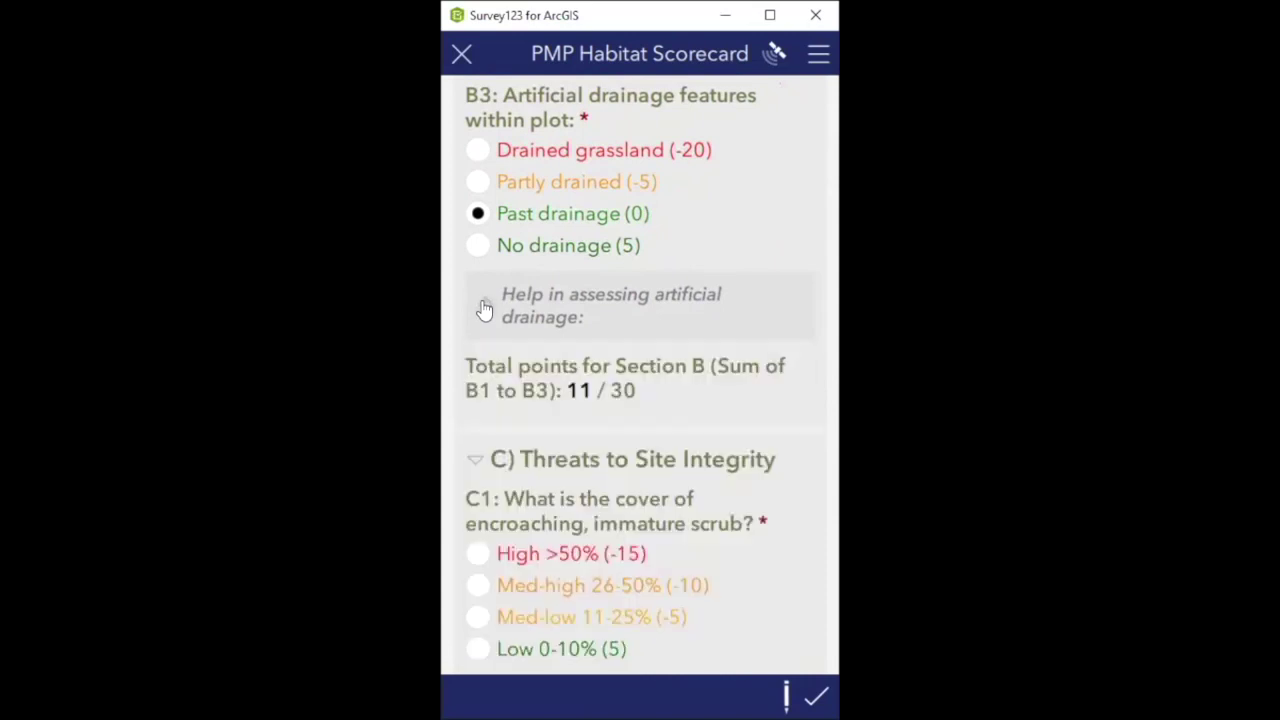
Set the cover of bracken in C2 to Low 0-10% (5)
{"action": "scroll", "coordinate": [594, 291], "scroll_direction": "down", "scroll_amount": 3}
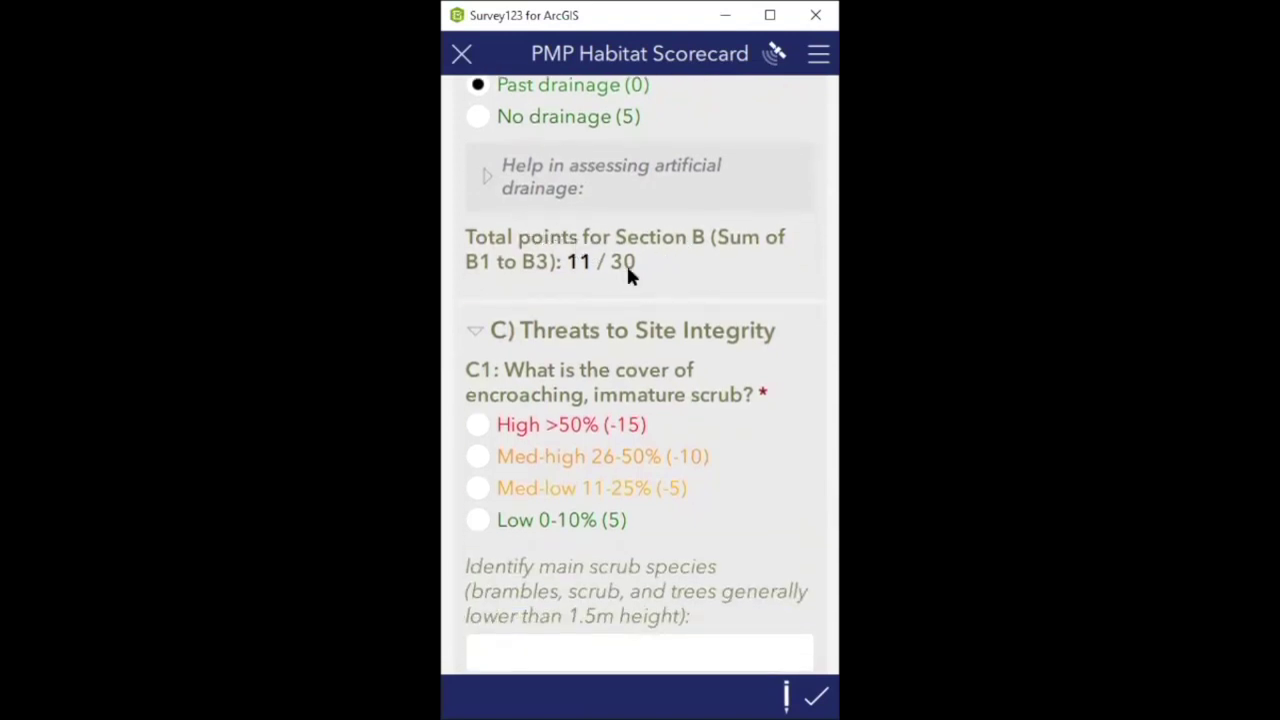
{"action": "scroll", "coordinate": [626, 270], "scroll_direction": "down", "scroll_amount": 3}
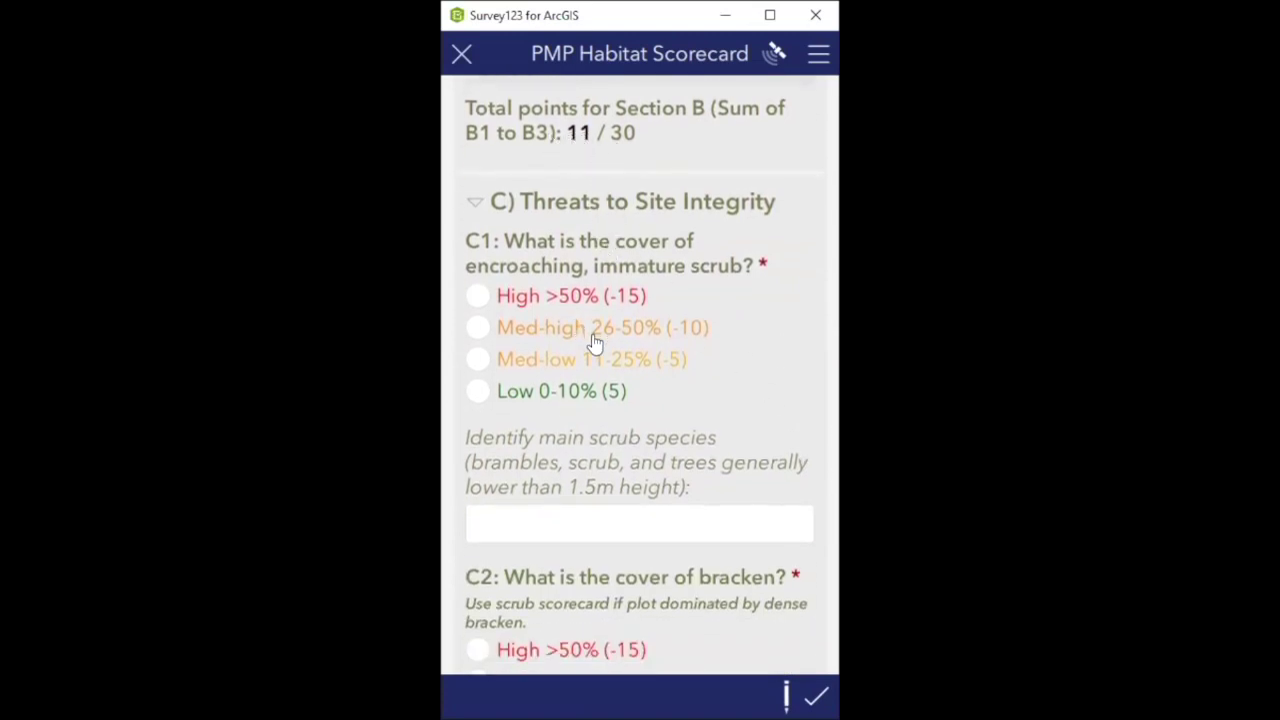
{"action": "scroll", "coordinate": [615, 340], "scroll_direction": "down", "scroll_amount": 3}
{"action": "scroll", "coordinate": [632, 360], "scroll_direction": "up", "scroll_amount": 3}
{"action": "scroll", "coordinate": [629, 362], "scroll_direction": "down", "scroll_amount": 6}
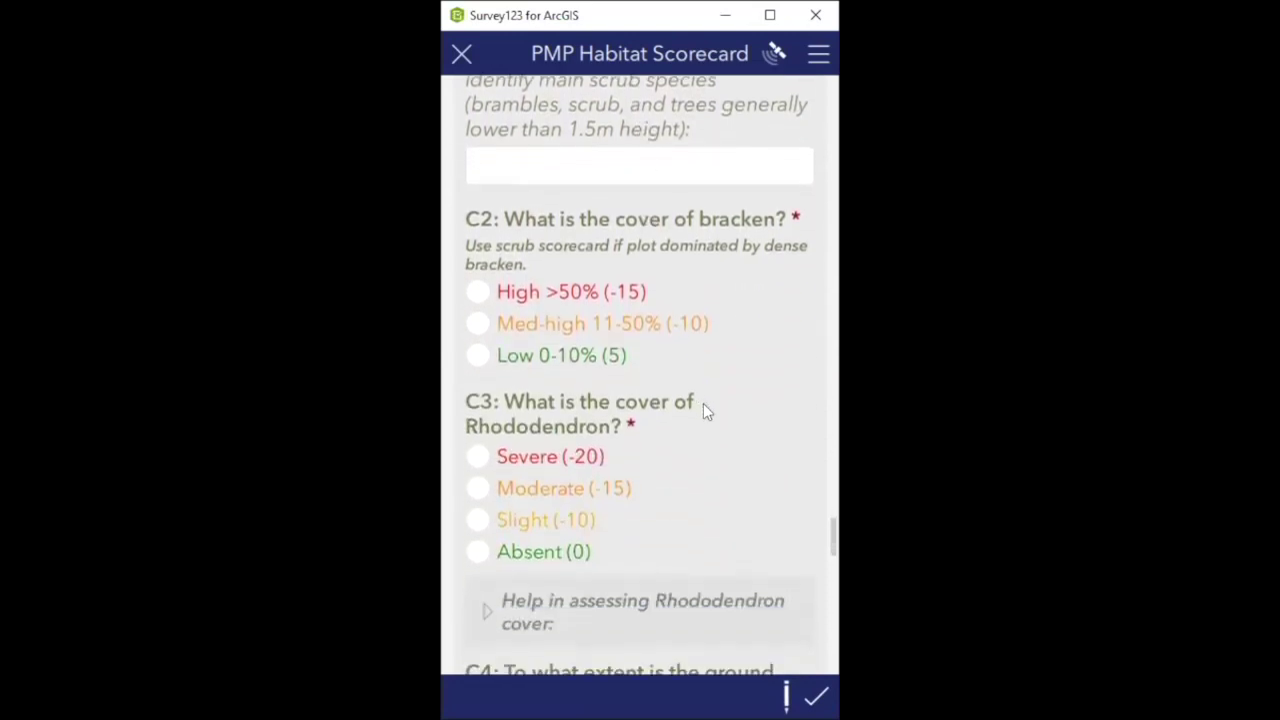
{"action": "left_click", "coordinate": [511, 358]}
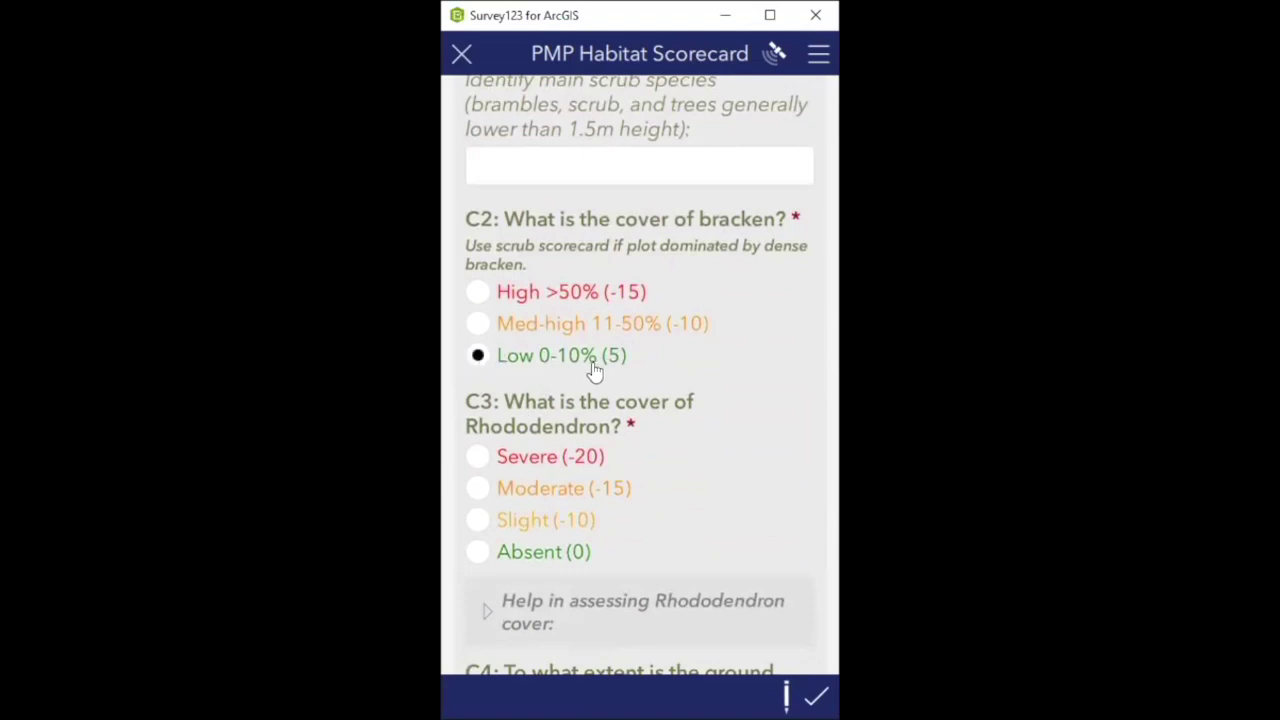
Set the cover of encroaching, immature scrub in C1 to Low 0-10% (5) and open the main scrub species field
{"action": "scroll", "coordinate": [600, 365], "scroll_direction": "down", "scroll_amount": 2}
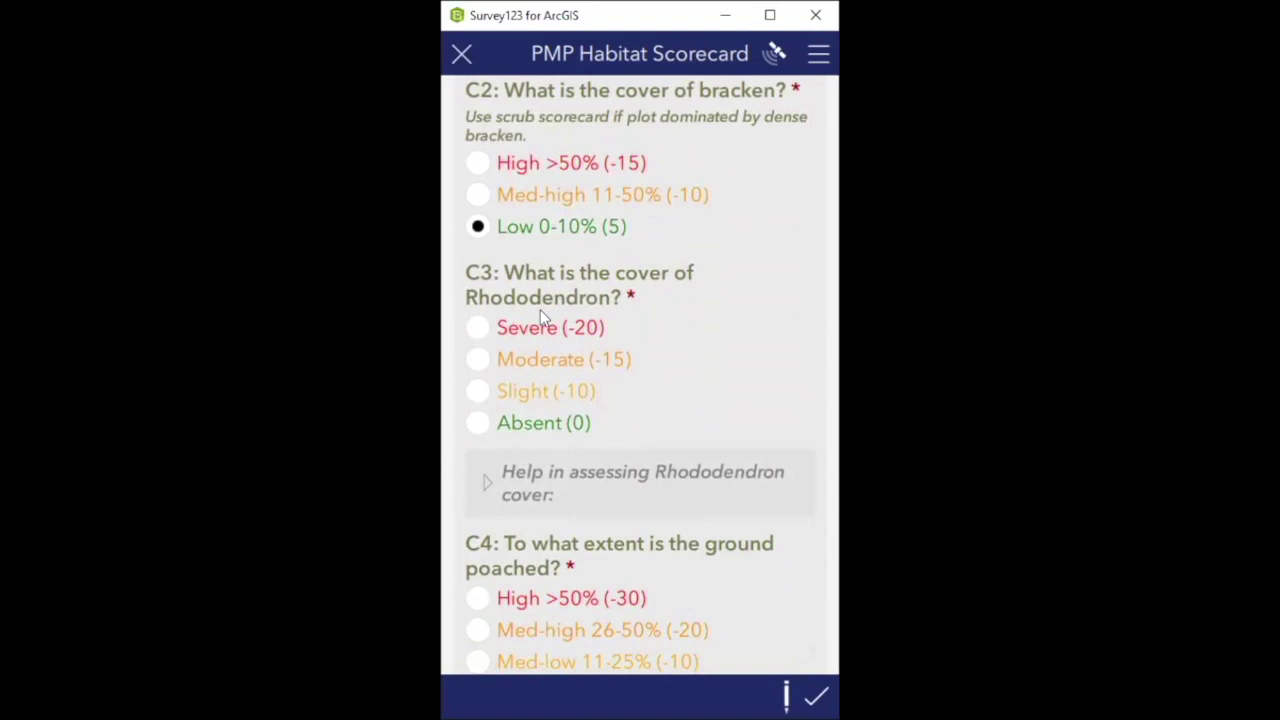
{"action": "scroll", "coordinate": [540, 318], "scroll_direction": "up", "scroll_amount": 3}
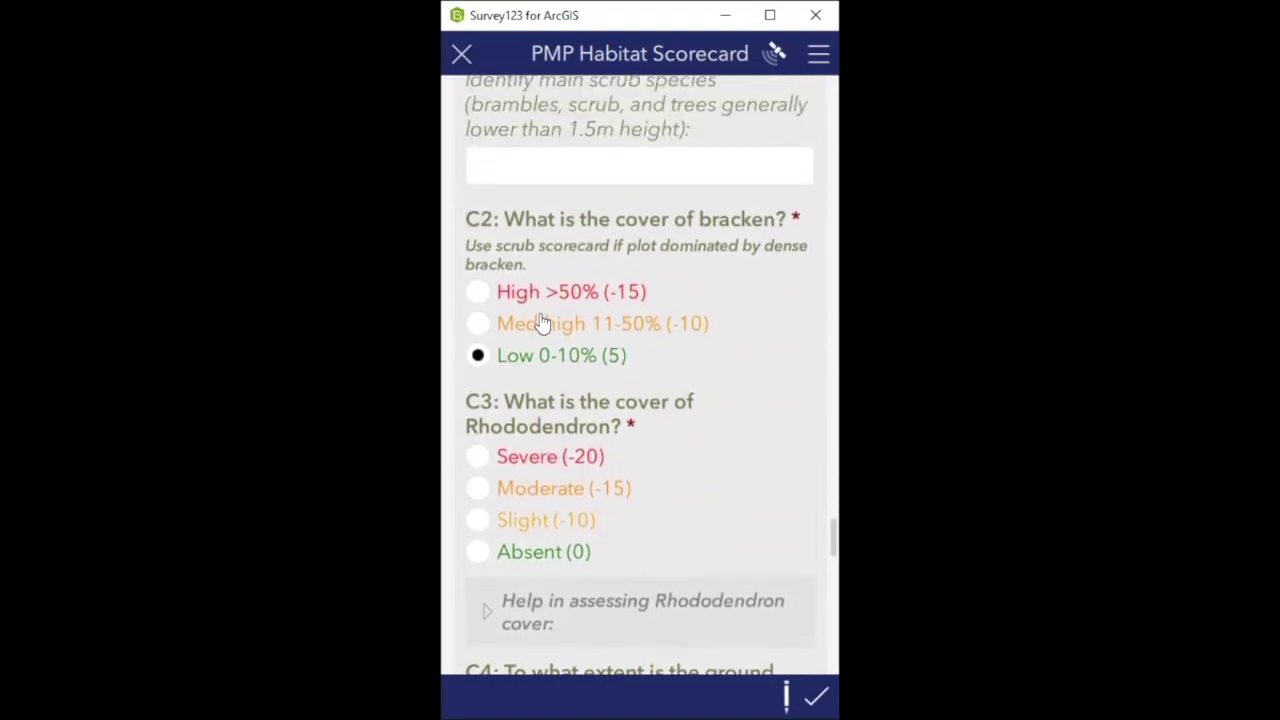
{"action": "scroll", "coordinate": [540, 323], "scroll_direction": "up", "scroll_amount": 6}
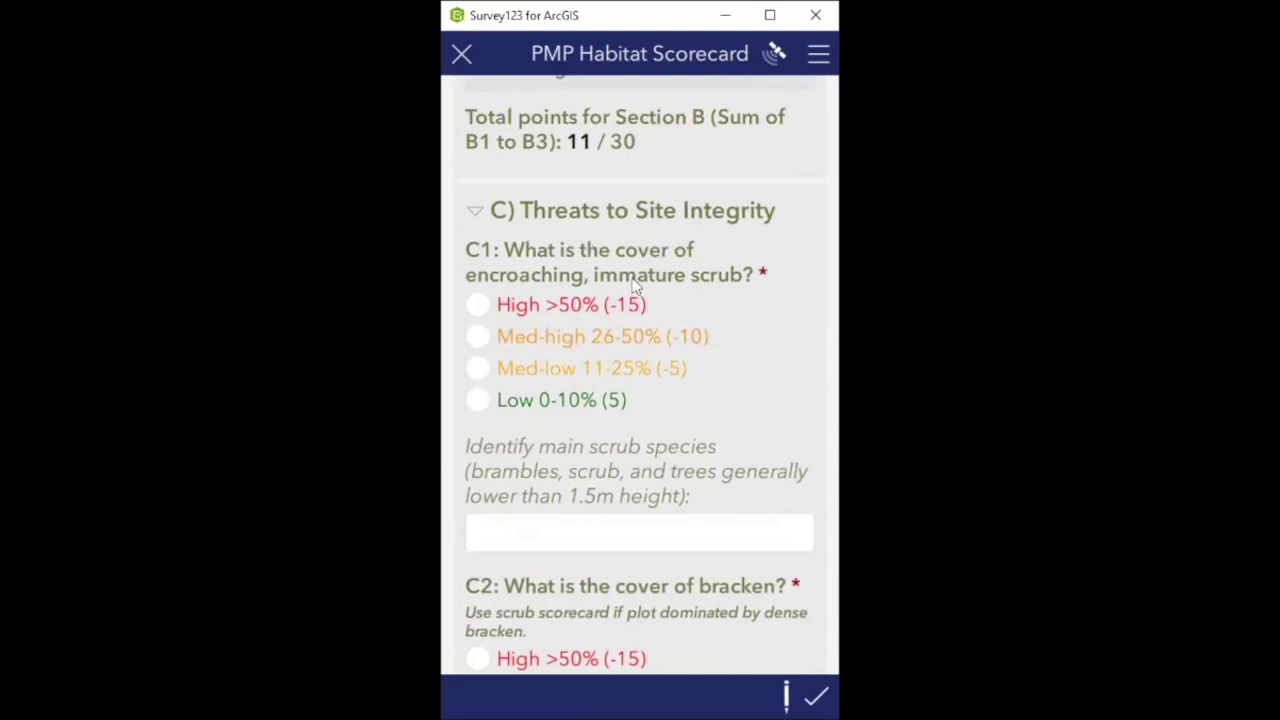
{"action": "left_click", "coordinate": [478, 400]}
{"action": "scroll", "coordinate": [585, 389], "scroll_direction": "down", "scroll_amount": 2}
{"action": "scroll", "coordinate": [612, 388], "scroll_direction": "down", "scroll_amount": 2}
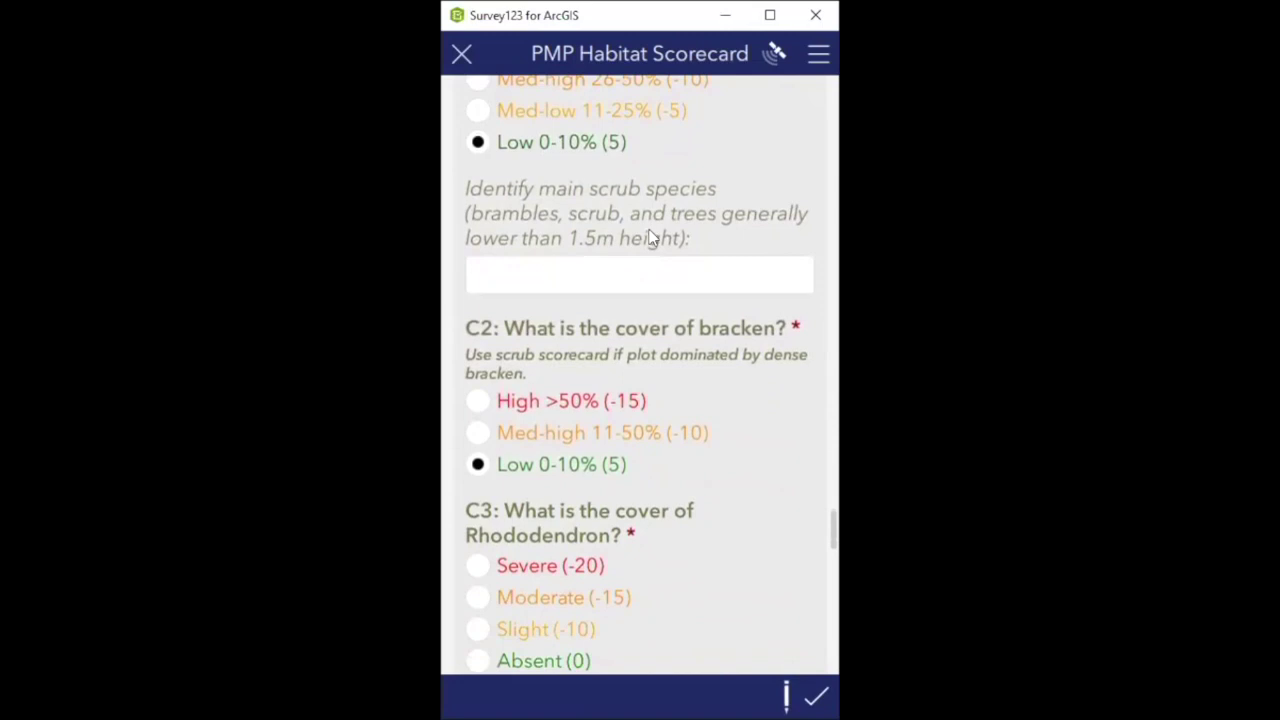
{"action": "left_click", "coordinate": [508, 270]}
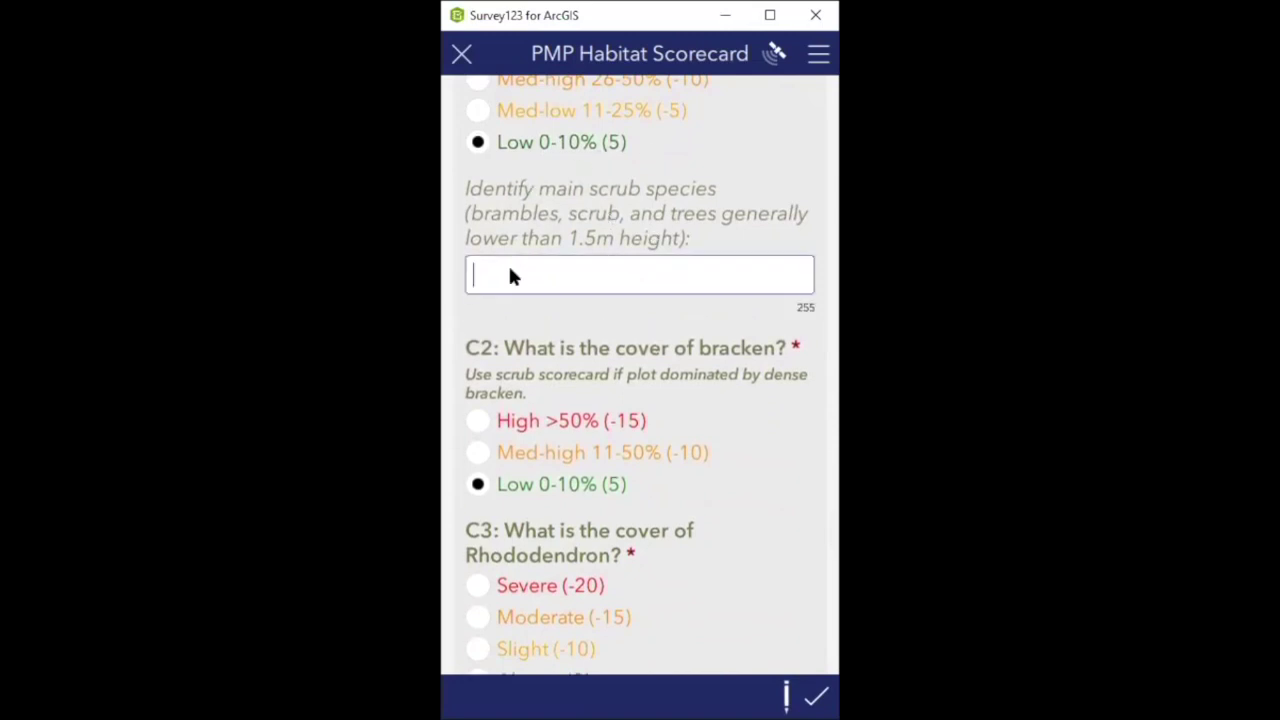
Consult the help on assessing Rhododendron cover and set C3 to Slight (-10)
{"action": "scroll", "coordinate": [640, 330], "scroll_direction": "down", "scroll_amount": 2}
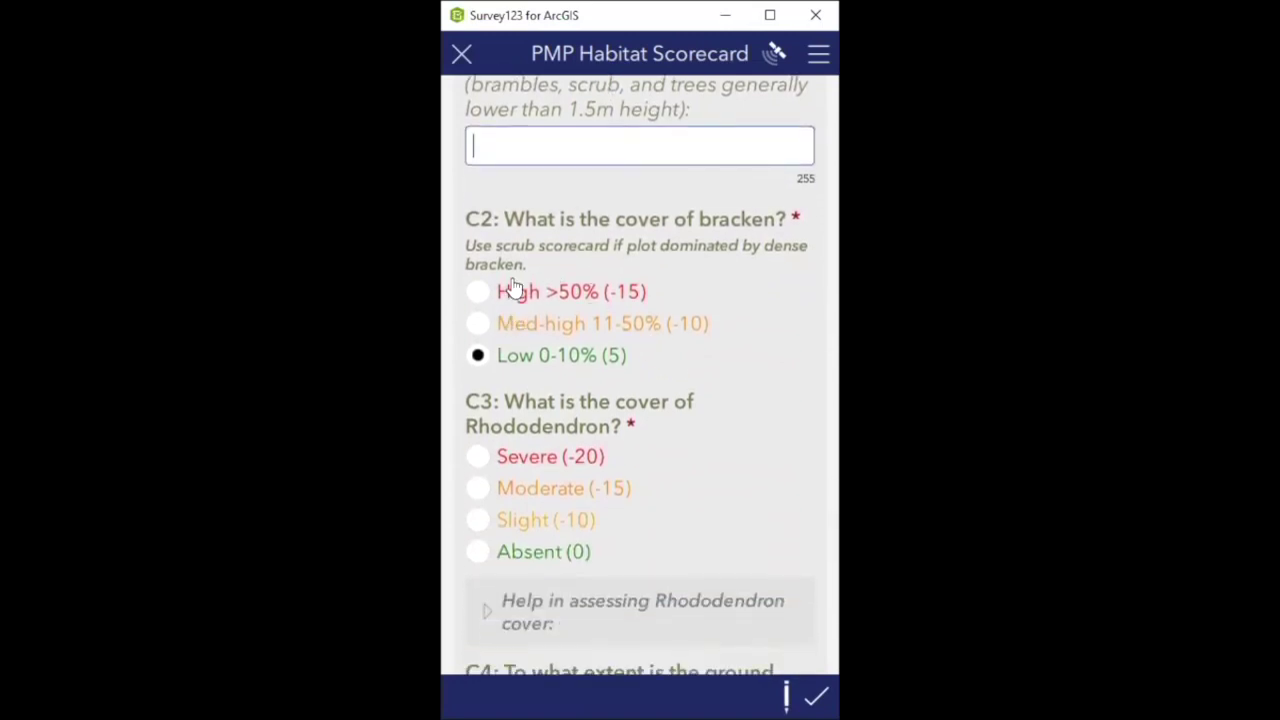
{"action": "scroll", "coordinate": [503, 352], "scroll_direction": "down", "scroll_amount": 2}
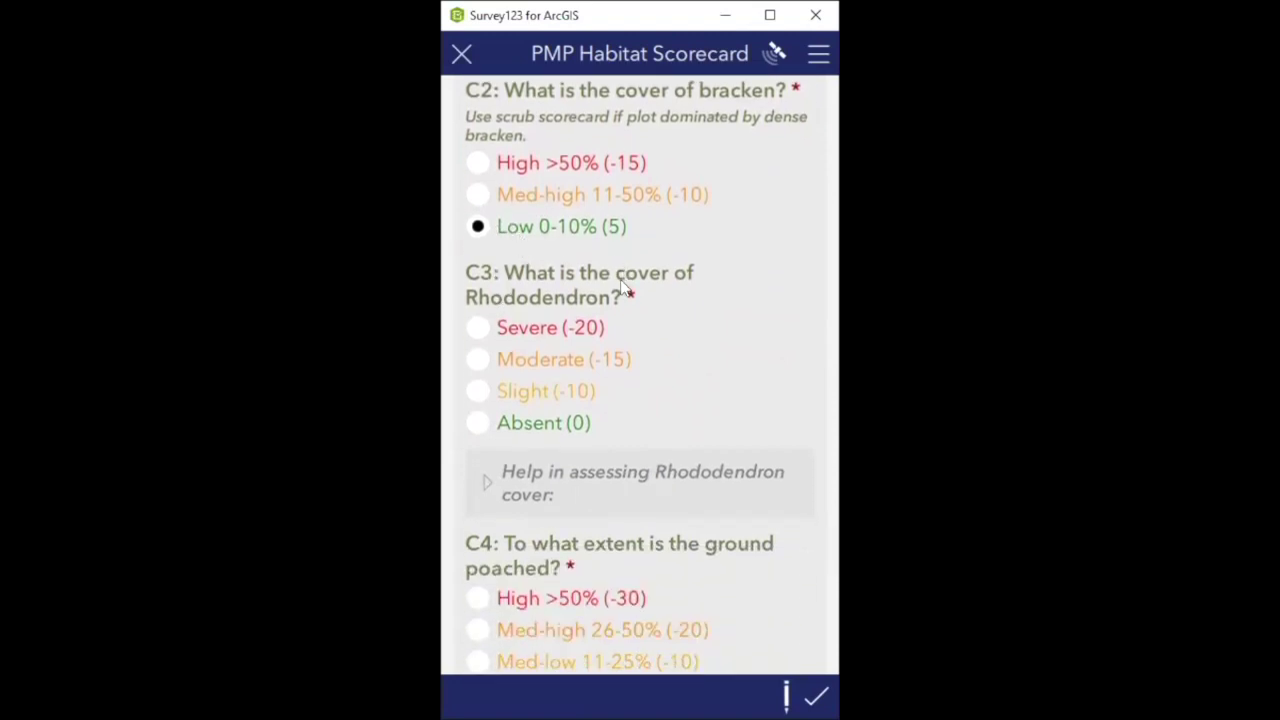
{"action": "scroll", "coordinate": [640, 295], "scroll_direction": "down", "scroll_amount": 2}
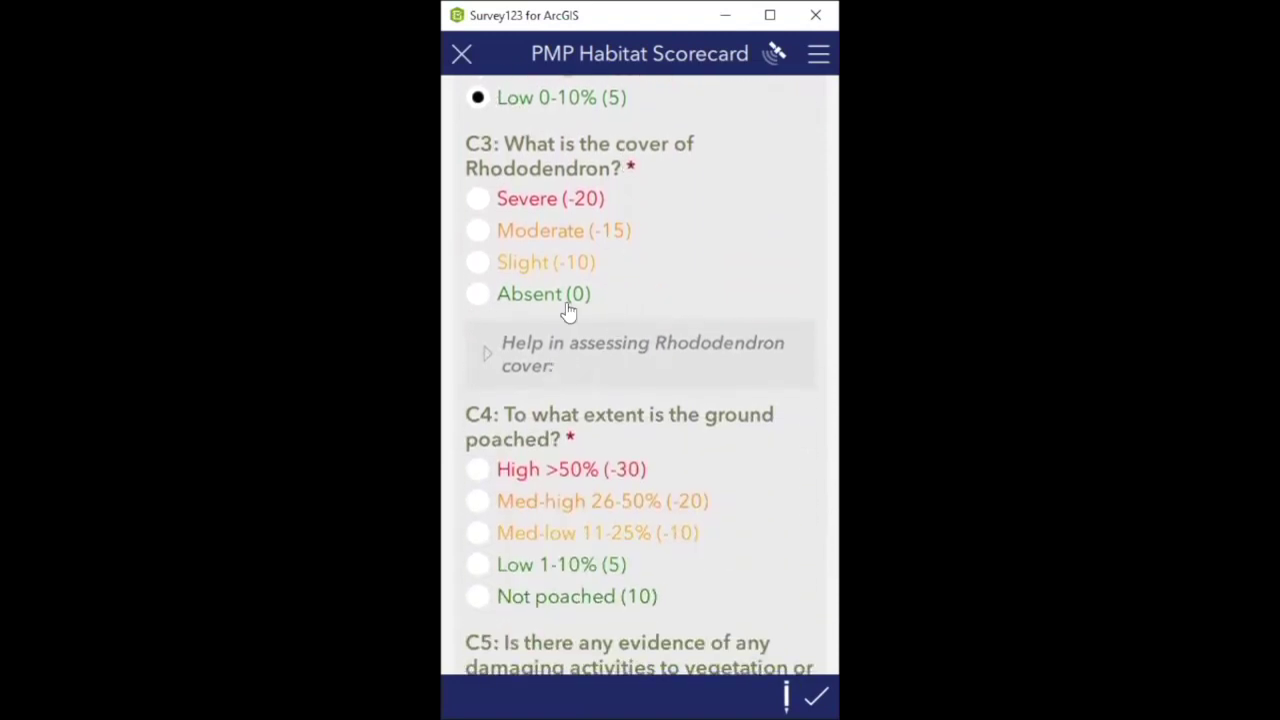
{"action": "left_click", "coordinate": [487, 354]}
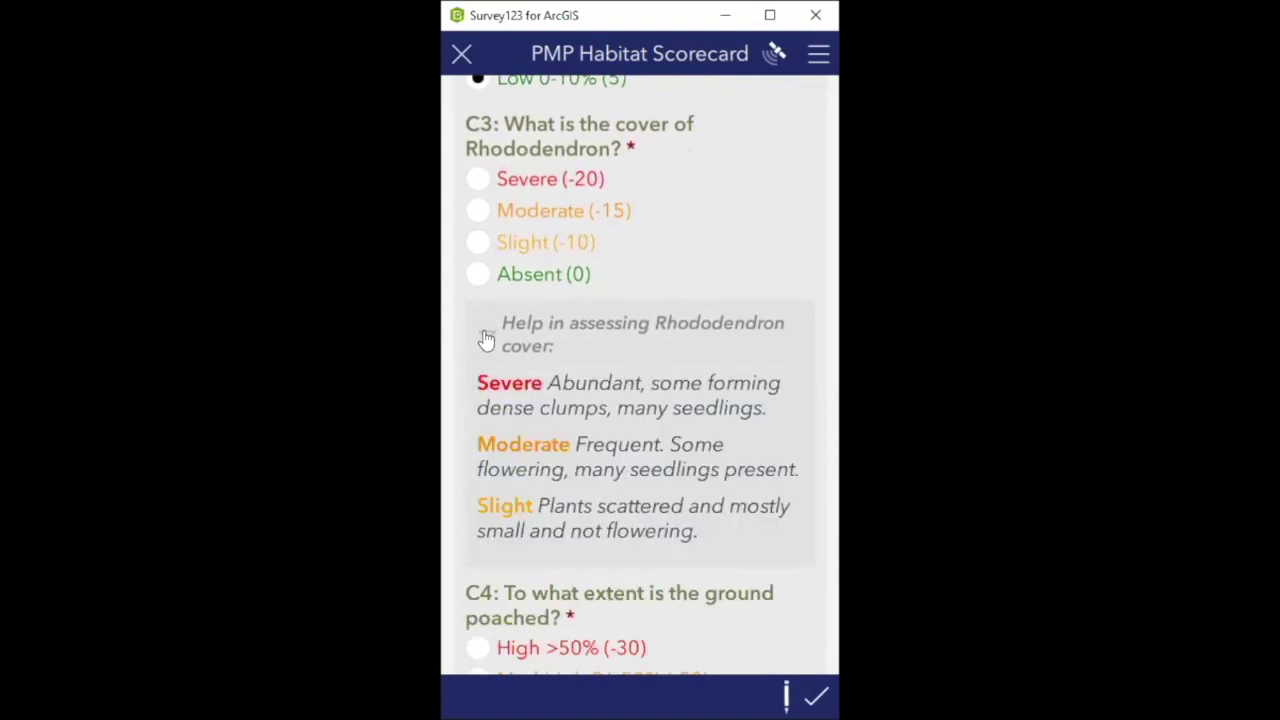
{"action": "left_click", "coordinate": [485, 340]}
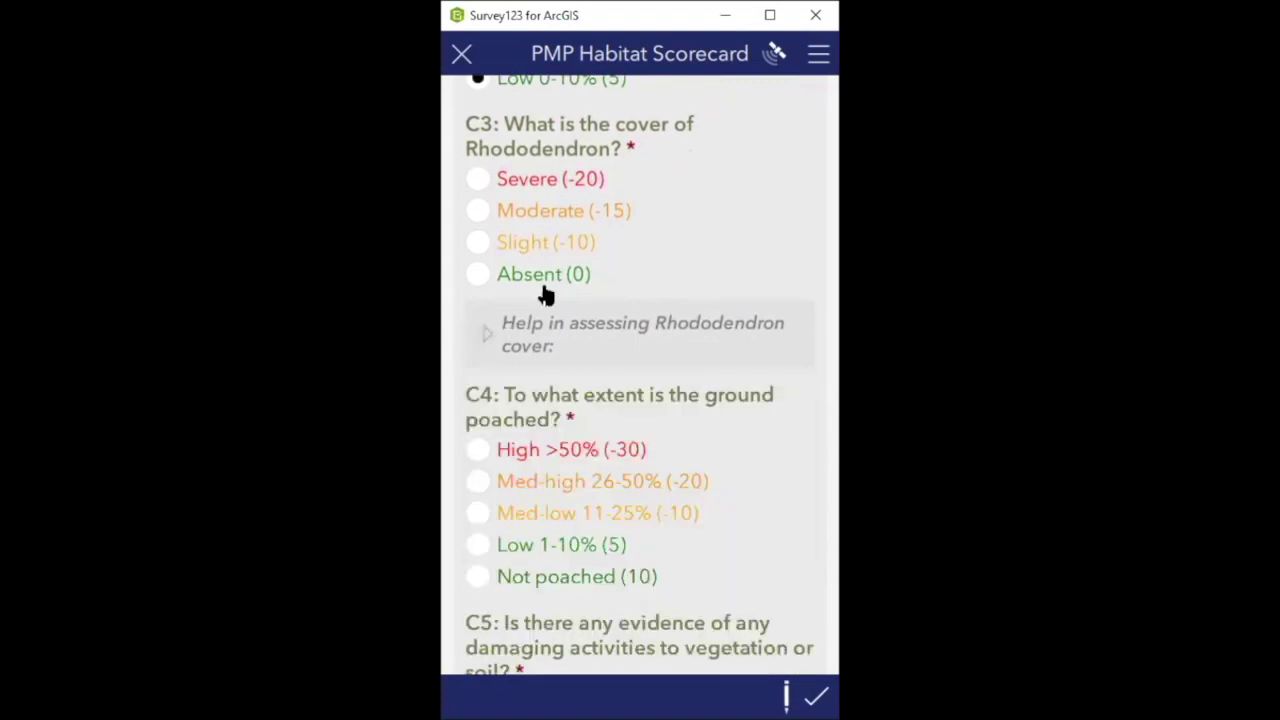
{"action": "left_click", "coordinate": [479, 244]}
{"action": "scroll", "coordinate": [643, 332], "scroll_direction": "up", "scroll_amount": 2}
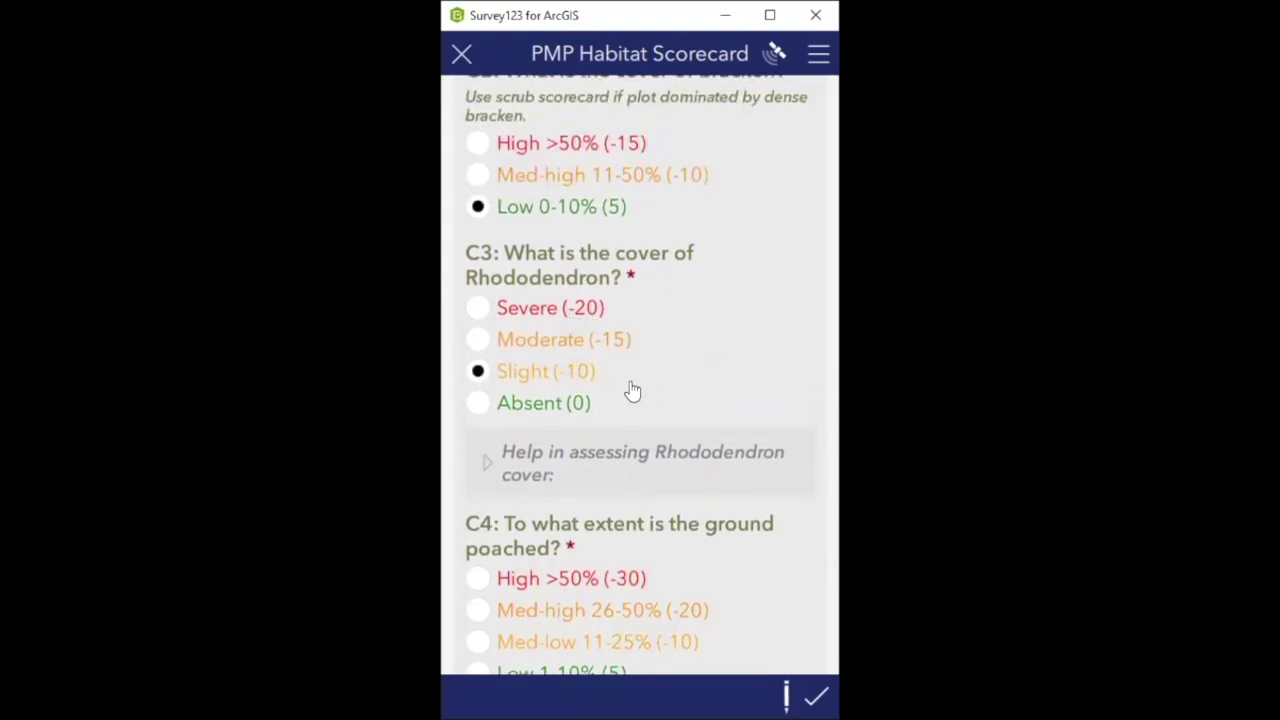
Set the extent of ground poaching in C4 to Low 1-10% (5) and answer No to damaging activities in C5
{"action": "scroll", "coordinate": [643, 390], "scroll_direction": "down", "scroll_amount": 4}
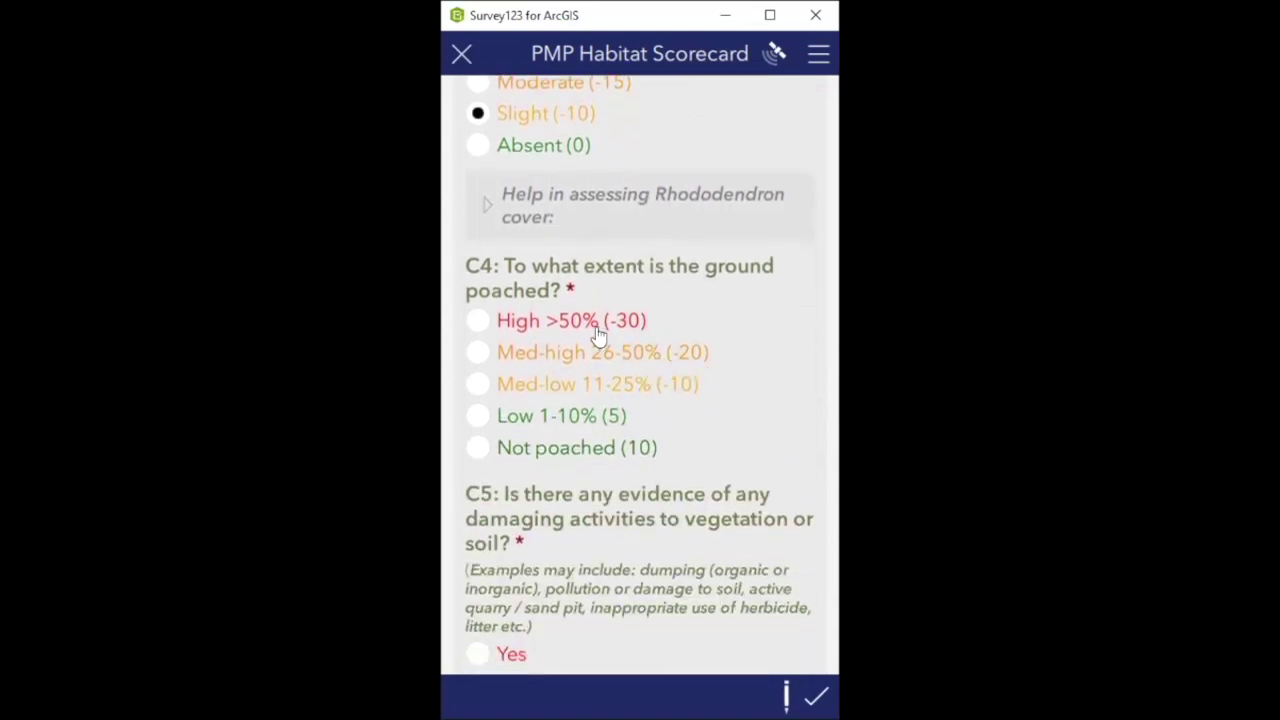
{"action": "left_click", "coordinate": [486, 415]}
{"action": "scroll", "coordinate": [601, 394], "scroll_direction": "down", "scroll_amount": 2}
{"action": "scroll", "coordinate": [660, 394], "scroll_direction": "down", "scroll_amount": 2}
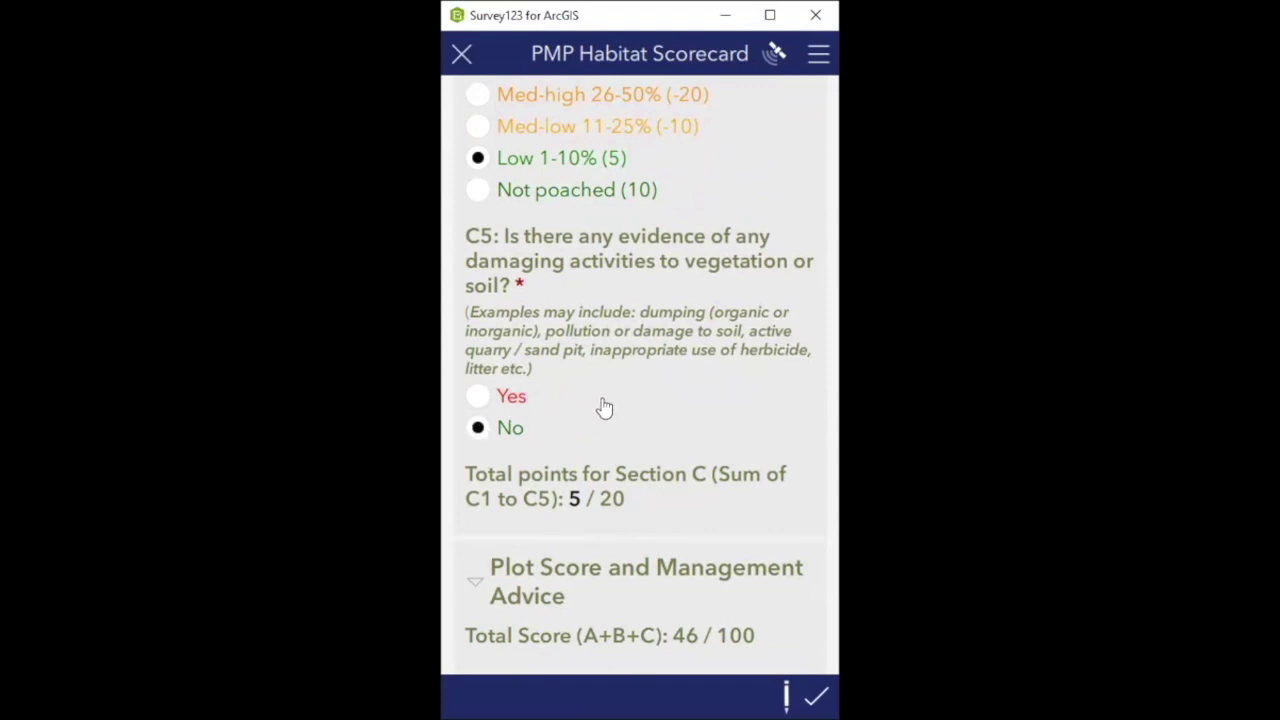
Try answering Yes to damaging activities in C5 with Low 1-5% (-10) cover, and return the answer to No
{"action": "left_click", "coordinate": [476, 398]}
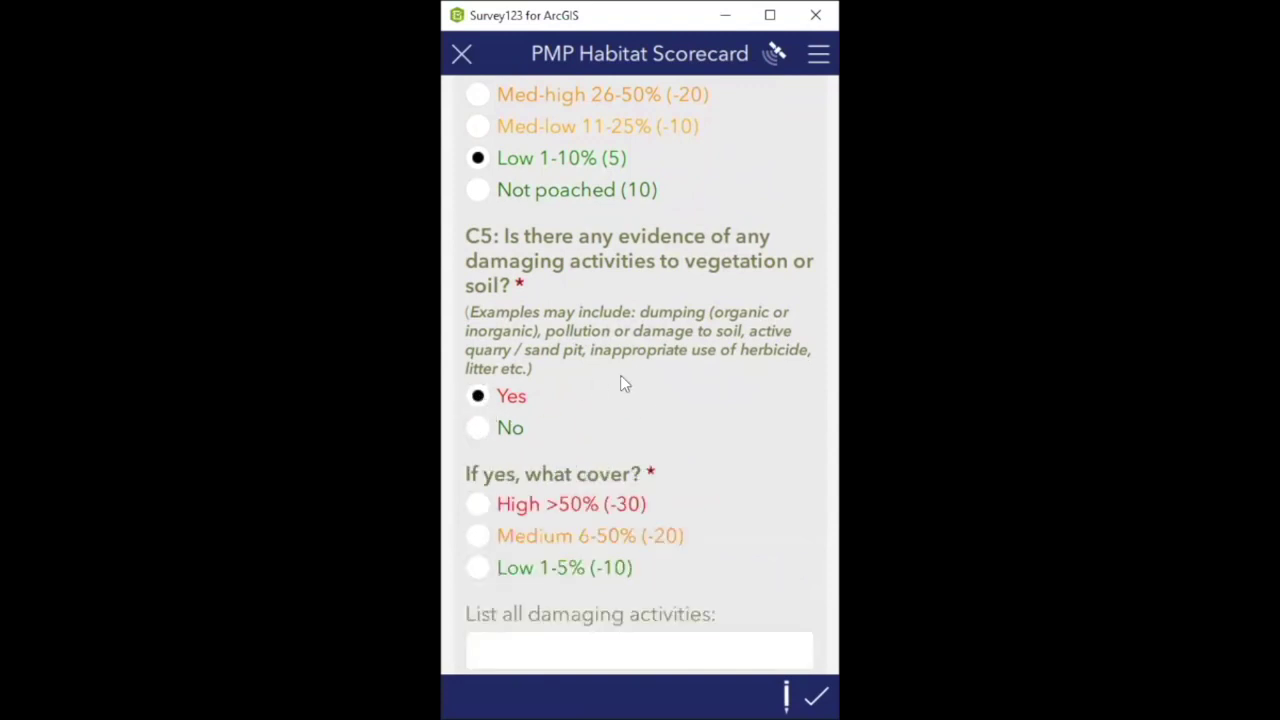
{"action": "scroll", "coordinate": [640, 330], "scroll_direction": "down", "scroll_amount": 2}
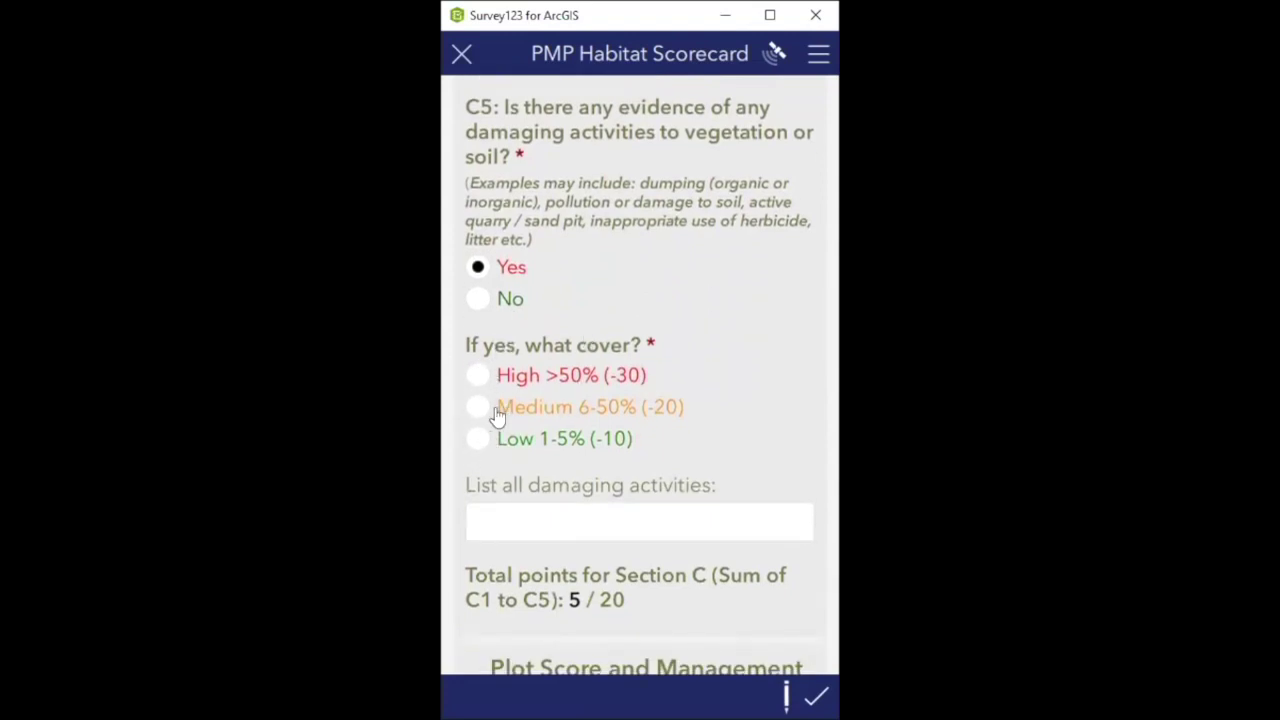
{"action": "left_click", "coordinate": [479, 440]}
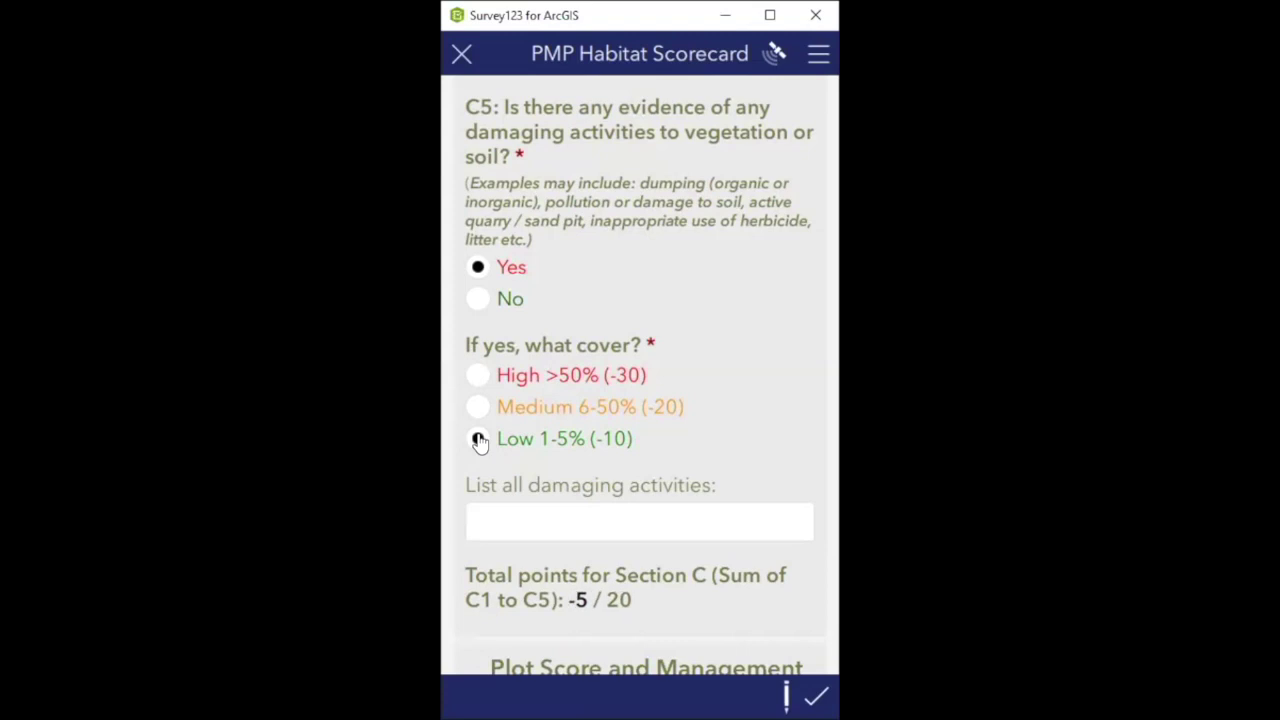
{"action": "left_click", "coordinate": [524, 531]}
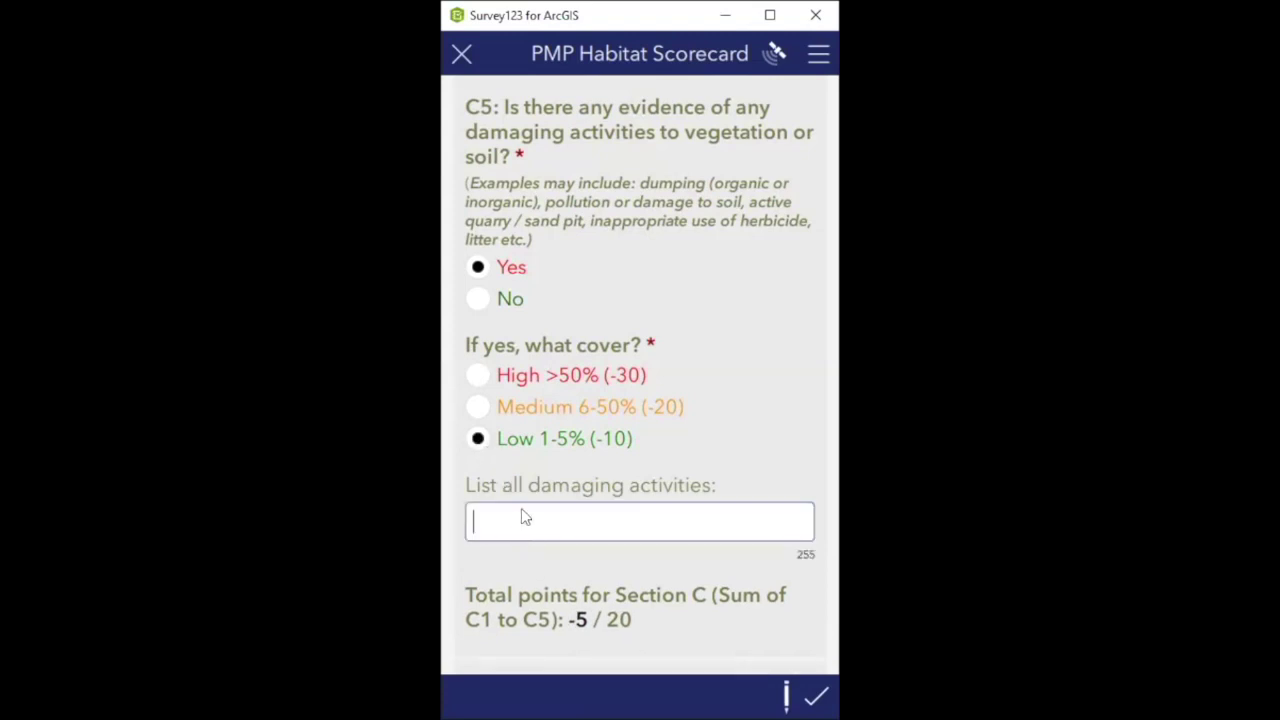
{"action": "left_click", "coordinate": [478, 440]}
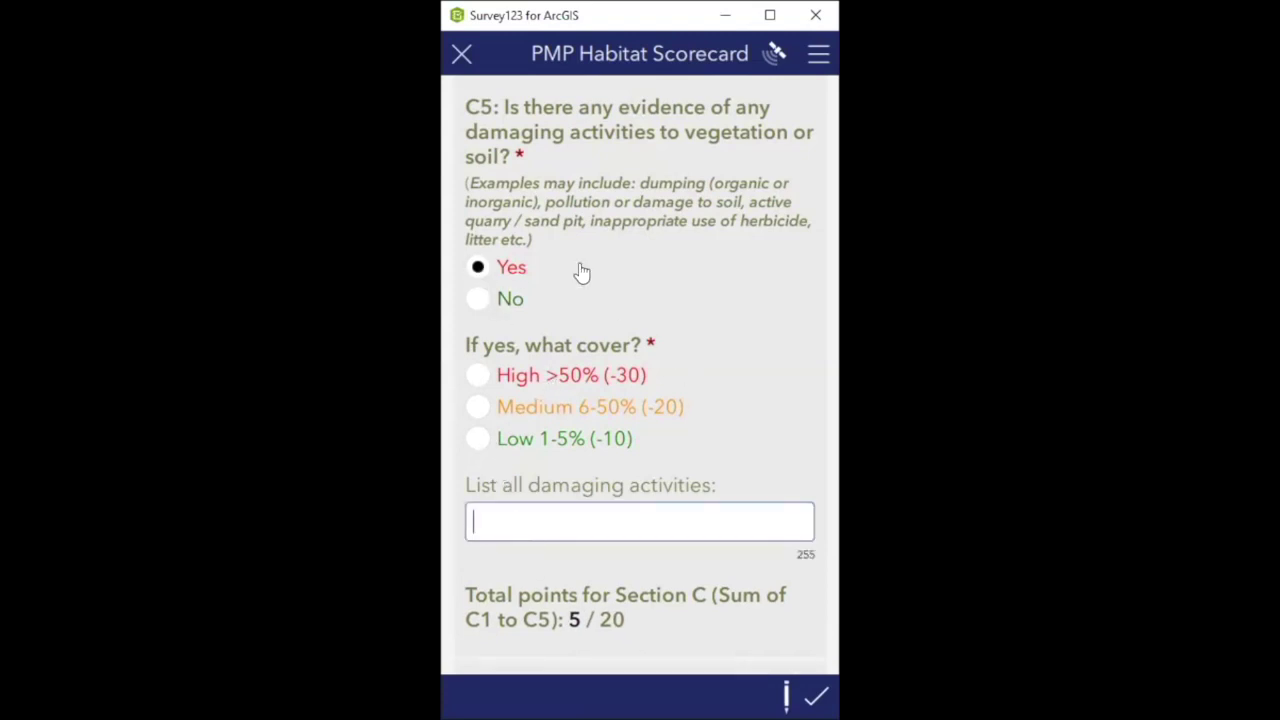
{"action": "left_click", "coordinate": [480, 300]}
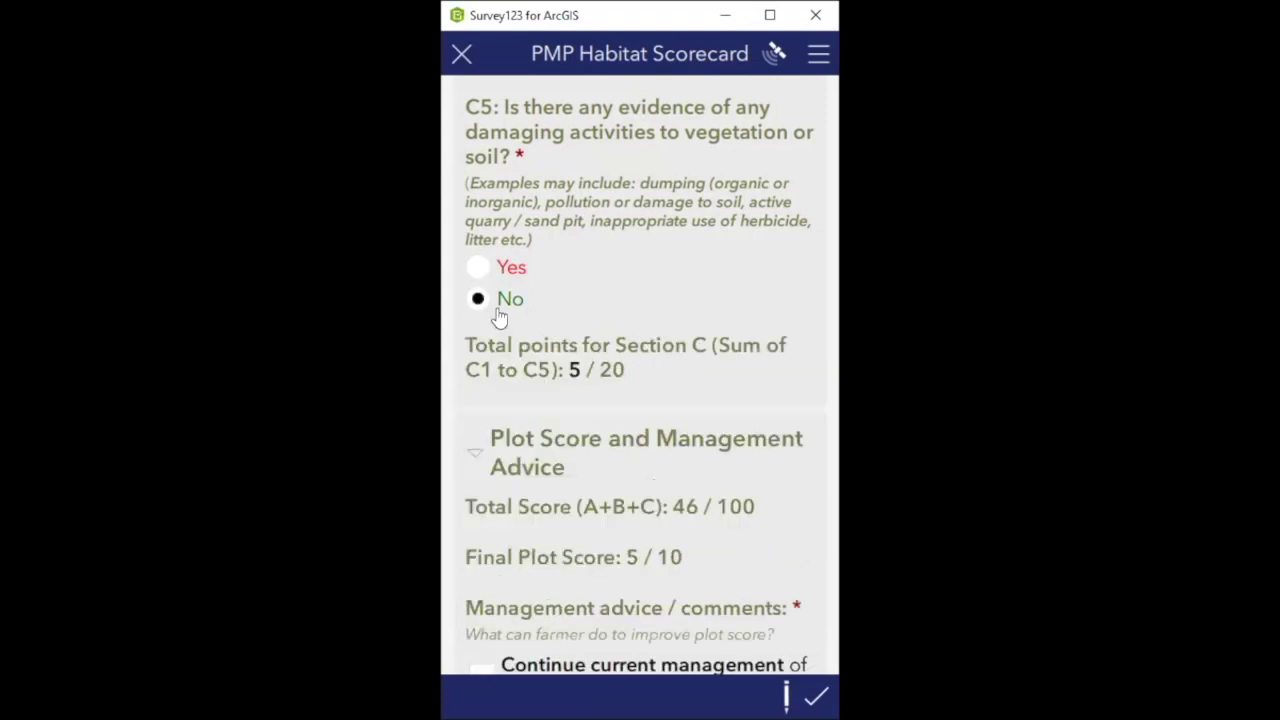
Examine the Section C points, the Total Score and the Final Plot Score above the management advice options
{"action": "scroll", "coordinate": [611, 248], "scroll_direction": "down", "scroll_amount": 1}
{"action": "scroll", "coordinate": [617, 227], "scroll_direction": "down", "scroll_amount": 2}
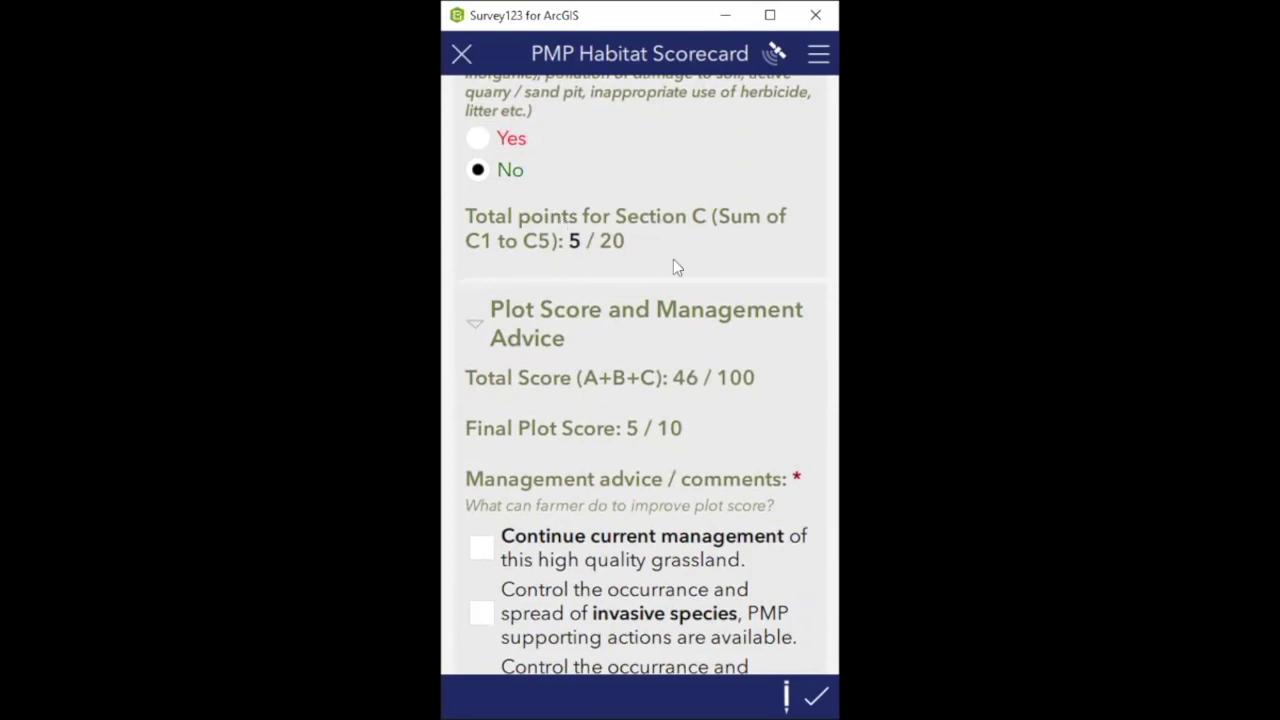
{"action": "scroll", "coordinate": [641, 328], "scroll_direction": "down", "scroll_amount": 2}
{"action": "scroll", "coordinate": [643, 333], "scroll_direction": "down", "scroll_amount": 1}
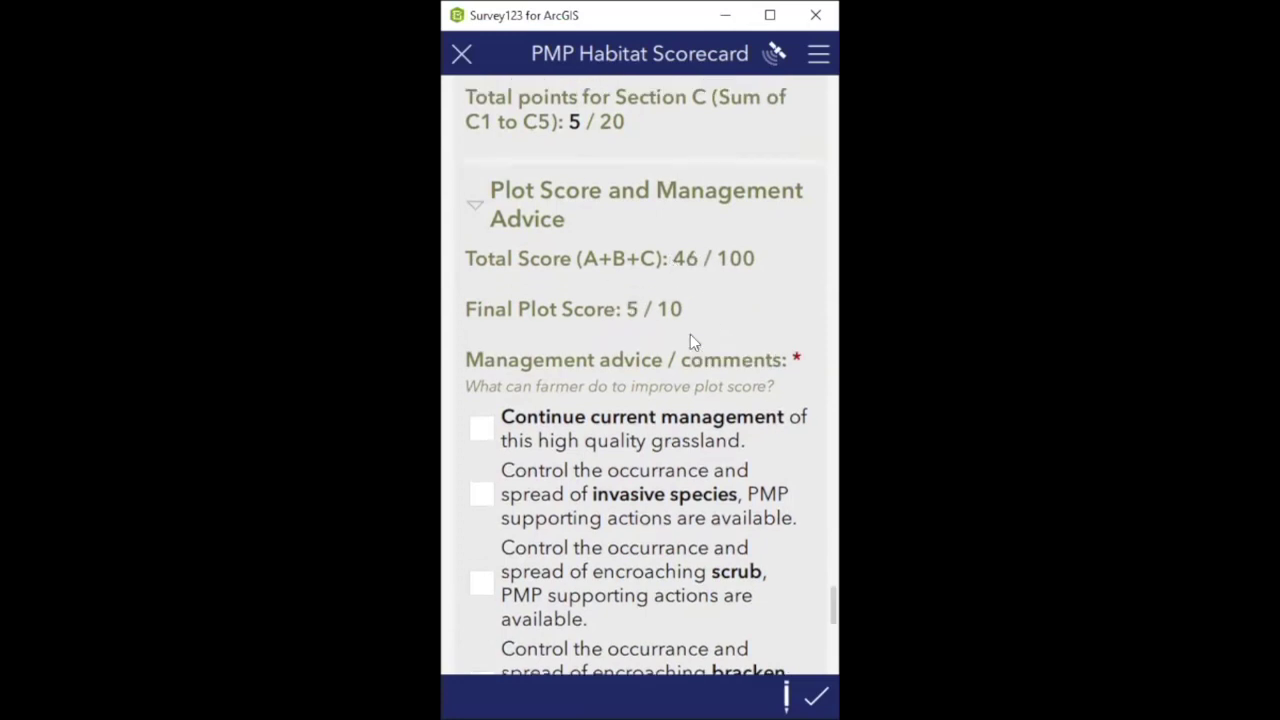
{"action": "scroll", "coordinate": [685, 360], "scroll_direction": "up", "scroll_amount": 2}
{"action": "scroll", "coordinate": [695, 388], "scroll_direction": "up", "scroll_amount": 2}
{"action": "scroll", "coordinate": [710, 396], "scroll_direction": "down", "scroll_amount": 2}
{"action": "scroll", "coordinate": [726, 410], "scroll_direction": "up", "scroll_amount": 3}
{"action": "scroll", "coordinate": [727, 415], "scroll_direction": "down", "scroll_amount": 2}
{"action": "scroll", "coordinate": [664, 410], "scroll_direction": "up", "scroll_amount": 3}
{"action": "scroll", "coordinate": [668, 416], "scroll_direction": "down", "scroll_amount": 2}
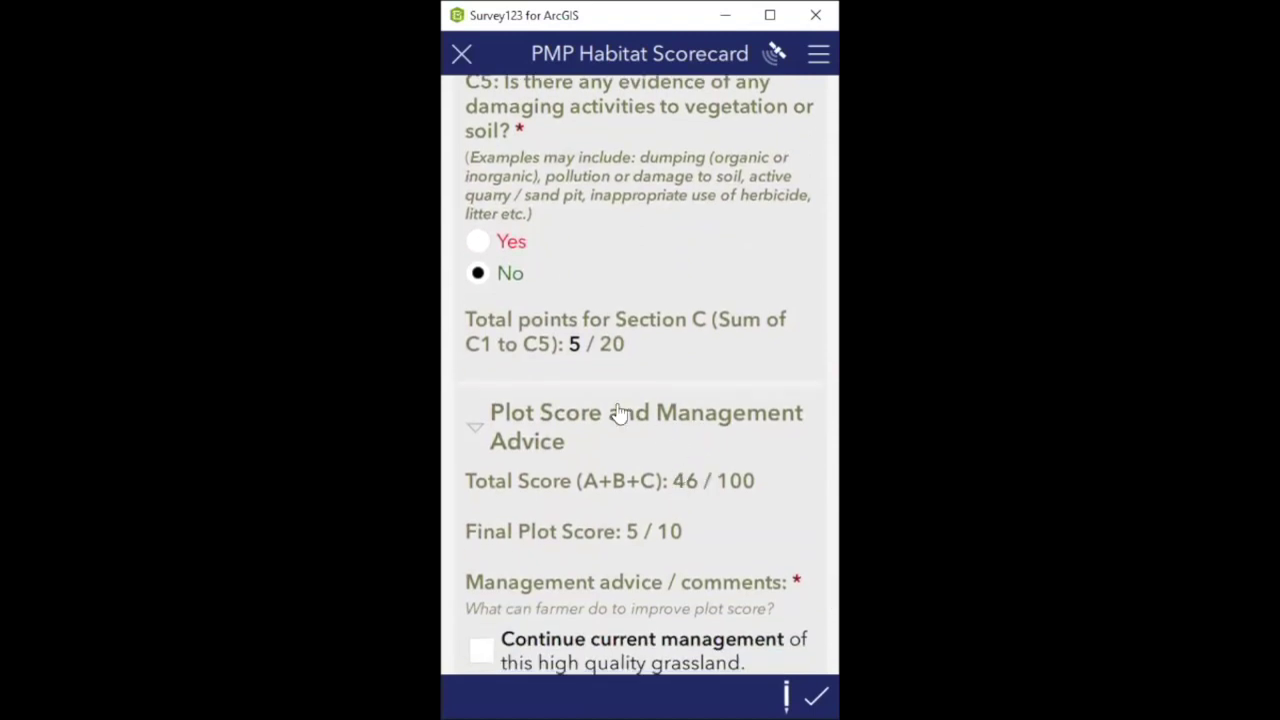
Set the cover of Rhododendron in C3 to Absent (0) and check the effect on the Section C and plot scores
{"action": "scroll", "coordinate": [682, 465], "scroll_direction": "up", "scroll_amount": 5}
{"action": "scroll", "coordinate": [682, 465], "scroll_direction": "up", "scroll_amount": 4}
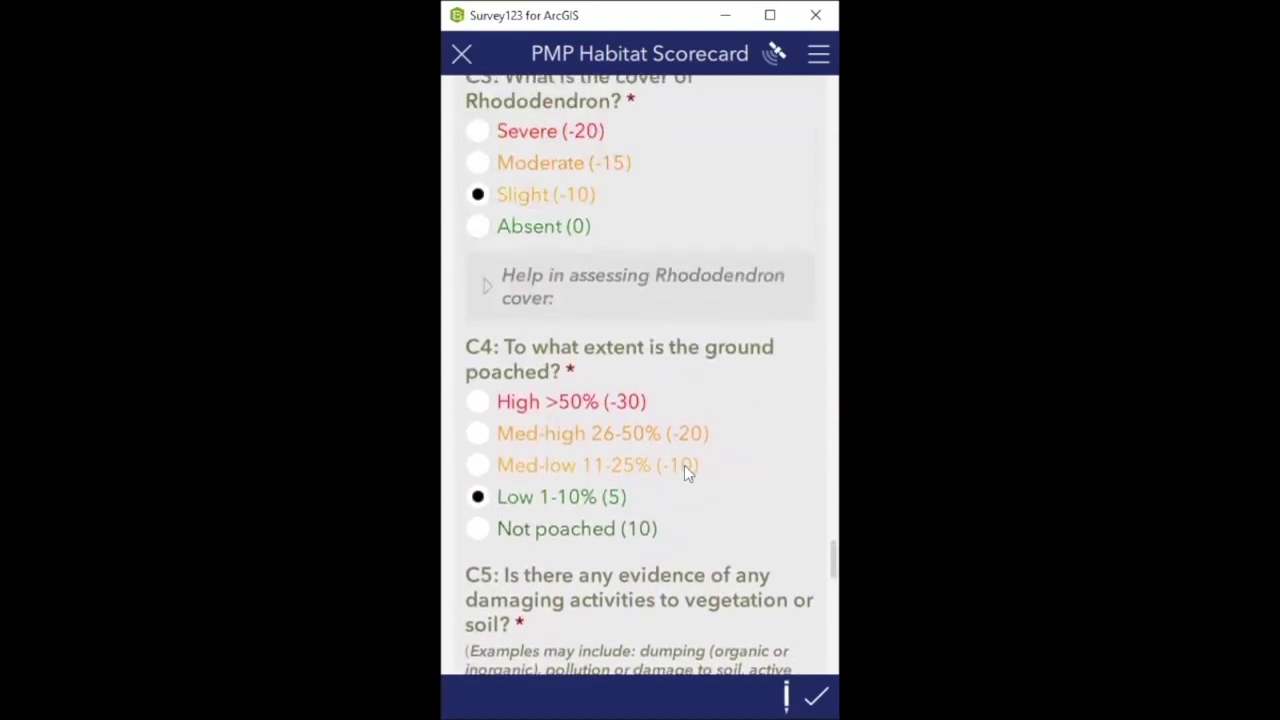
{"action": "left_click", "coordinate": [476, 357]}
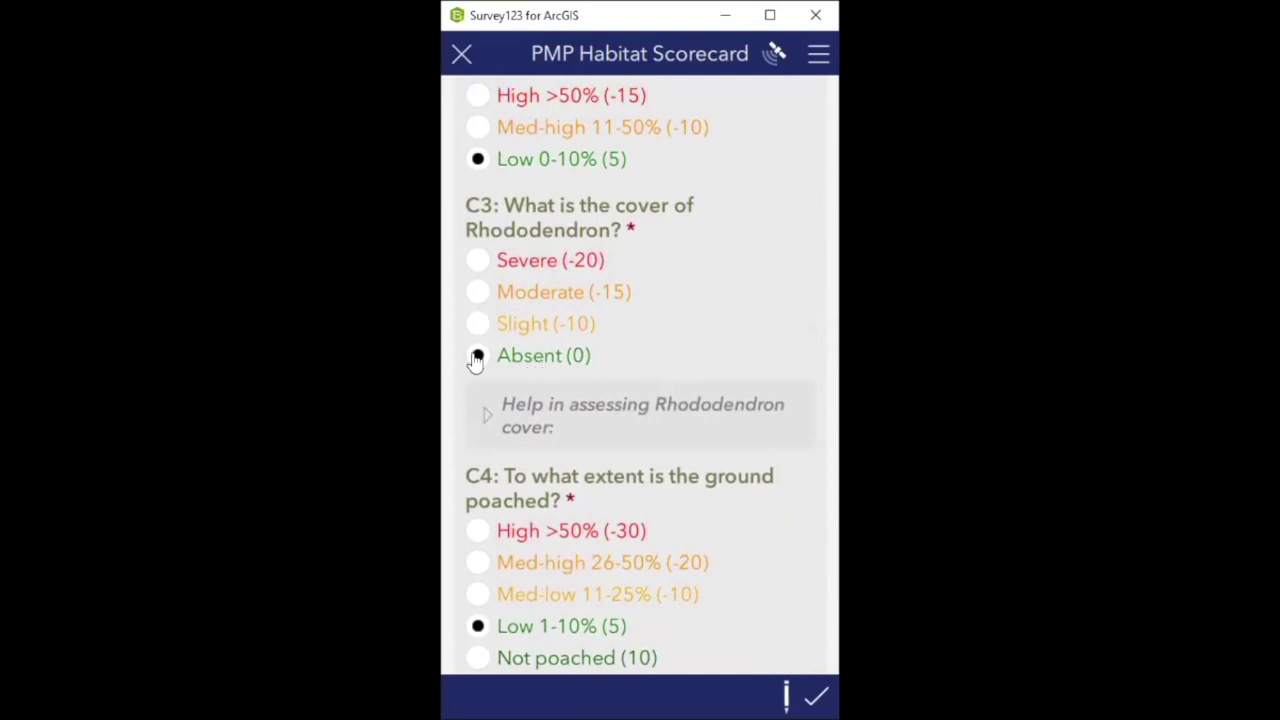
{"action": "scroll", "coordinate": [530, 334], "scroll_direction": "down", "scroll_amount": 3}
{"action": "scroll", "coordinate": [530, 338], "scroll_direction": "down", "scroll_amount": 5}
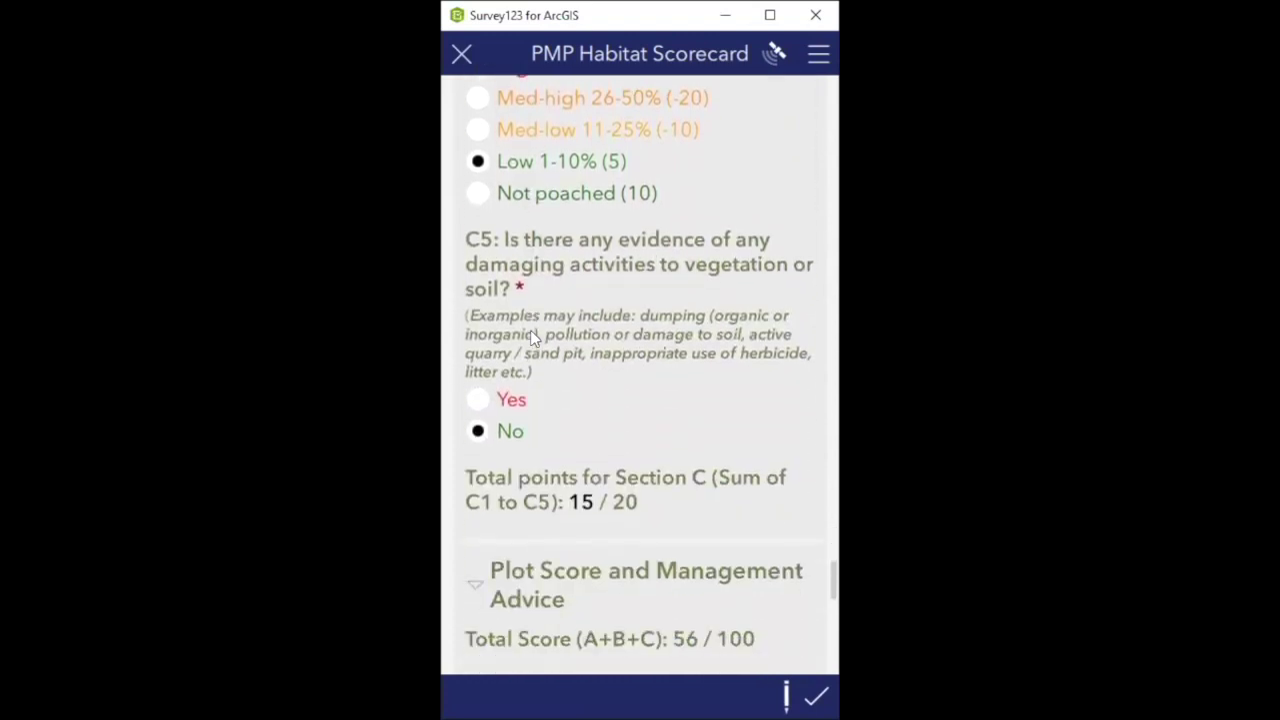
{"action": "scroll", "coordinate": [551, 443], "scroll_direction": "up", "scroll_amount": 2}
{"action": "scroll", "coordinate": [563, 415], "scroll_direction": "up", "scroll_amount": 1}
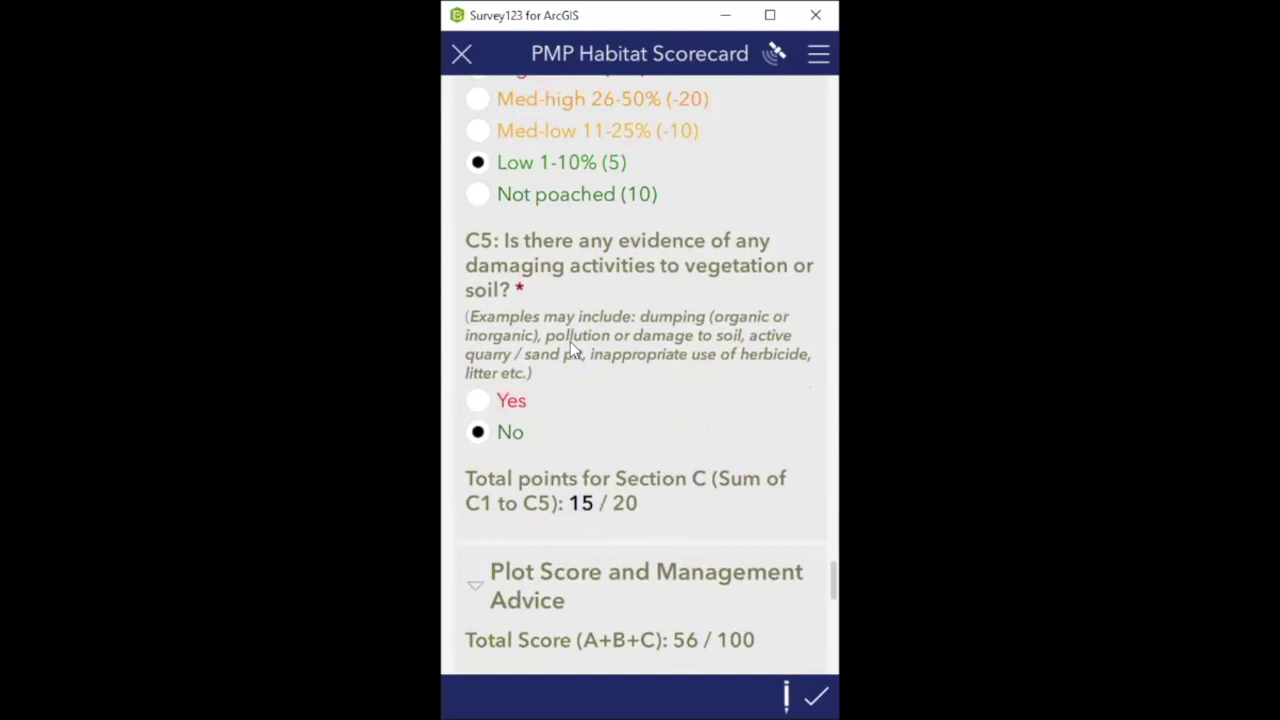
{"action": "scroll", "coordinate": [570, 380], "scroll_direction": "down", "scroll_amount": 2}
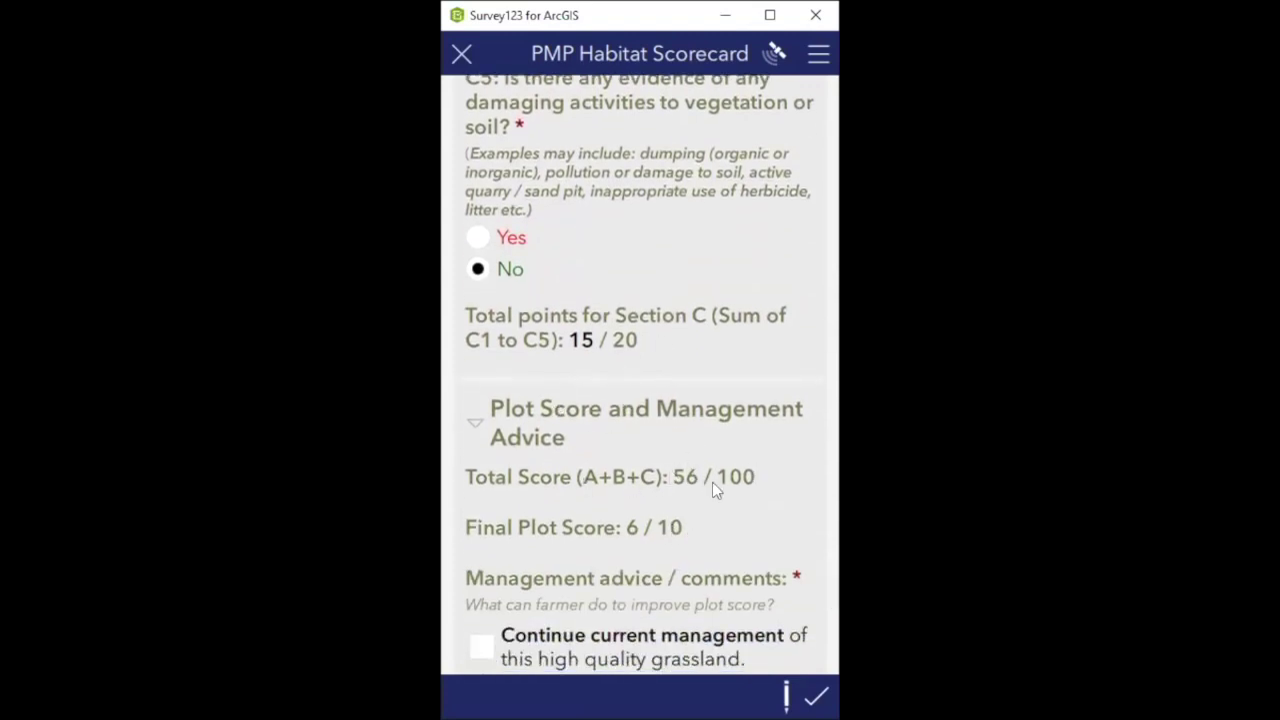
Set the cover of Rhododendron in C3 back to Slight (-10) and check the recalculated plot score
{"action": "scroll", "coordinate": [666, 522], "scroll_direction": "up", "scroll_amount": 6}
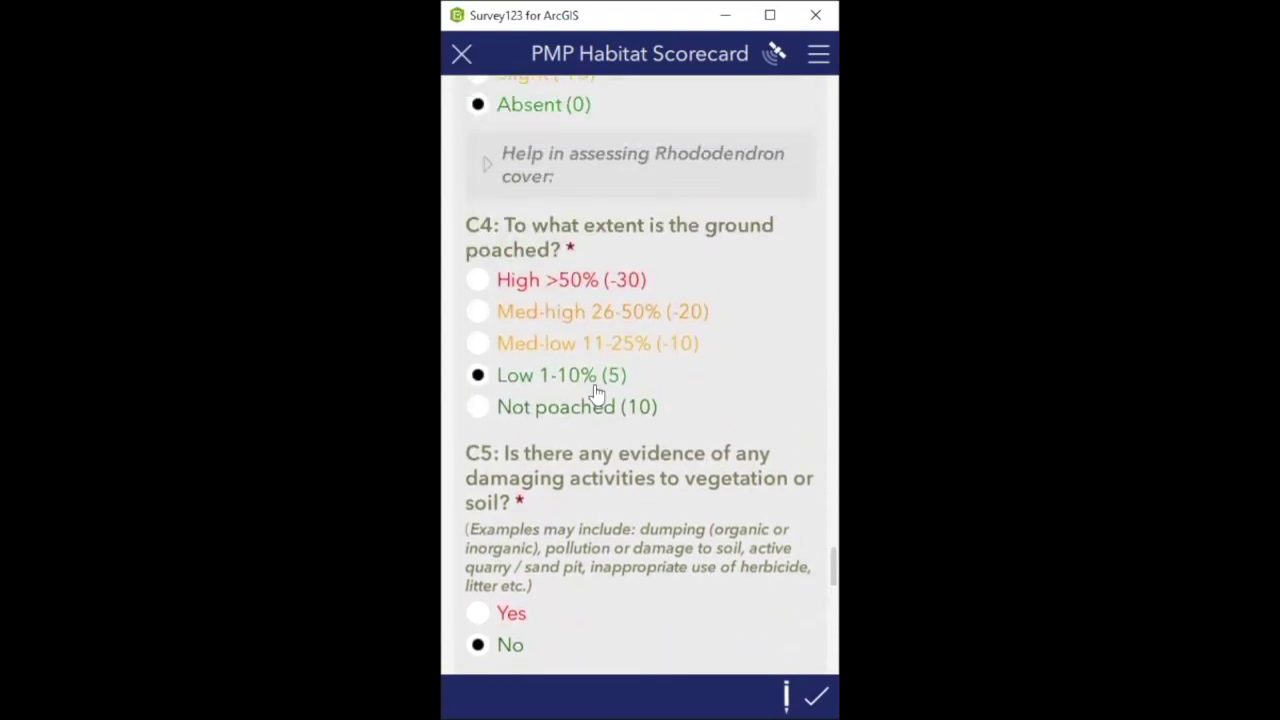
{"action": "left_click", "coordinate": [480, 271]}
{"action": "scroll", "coordinate": [624, 320], "scroll_direction": "down", "scroll_amount": 5}
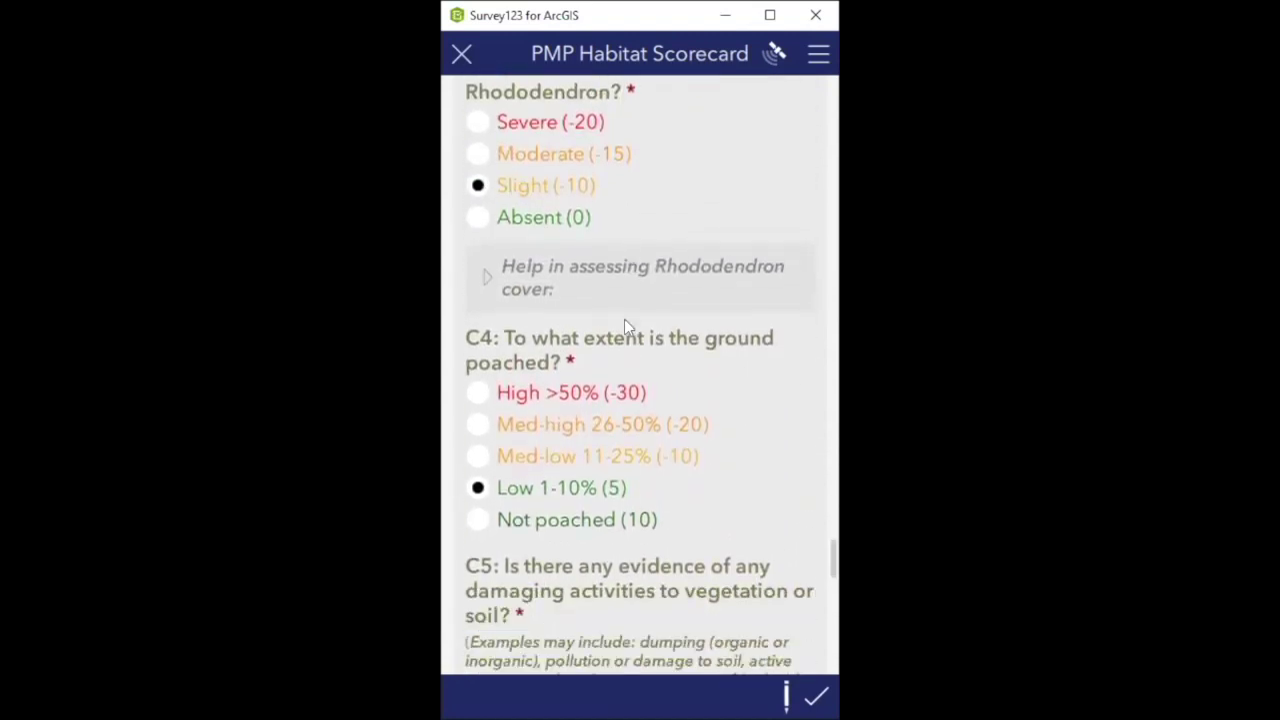
{"action": "scroll", "coordinate": [628, 409], "scroll_direction": "down", "scroll_amount": 3}
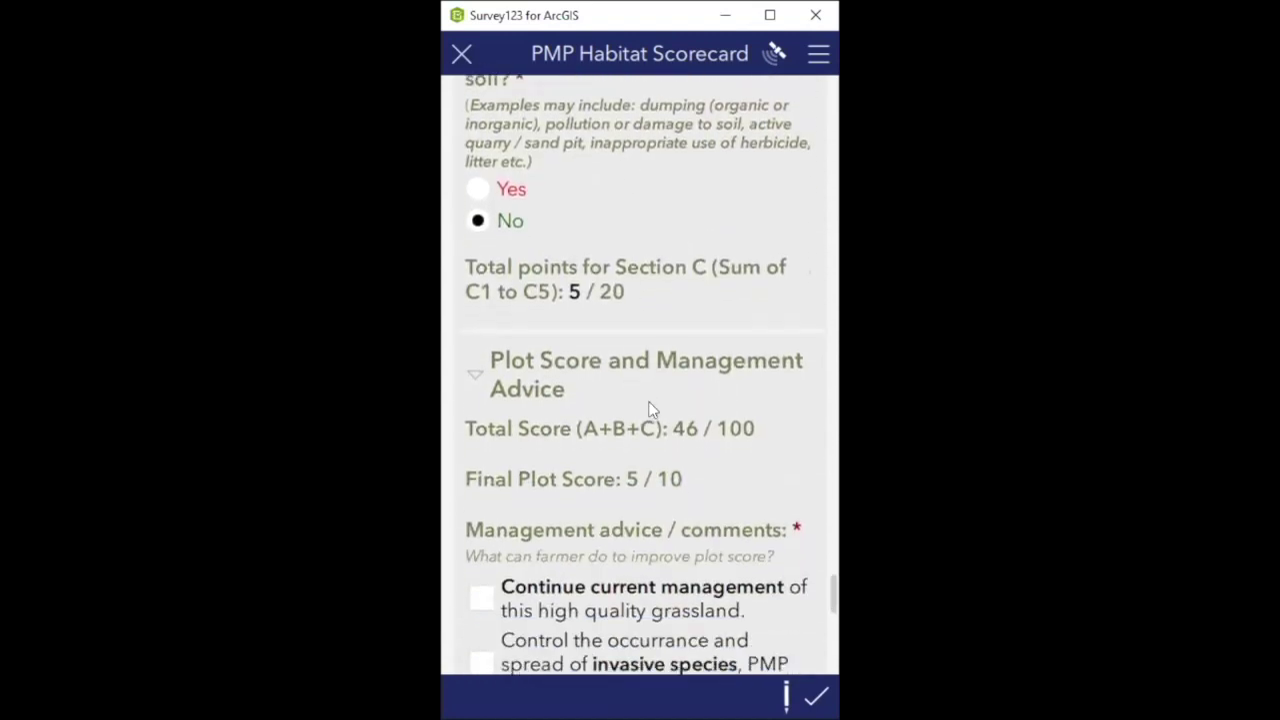
{"action": "left_click_drag", "start_coordinate": [711, 441], "coordinate": [706, 297]}
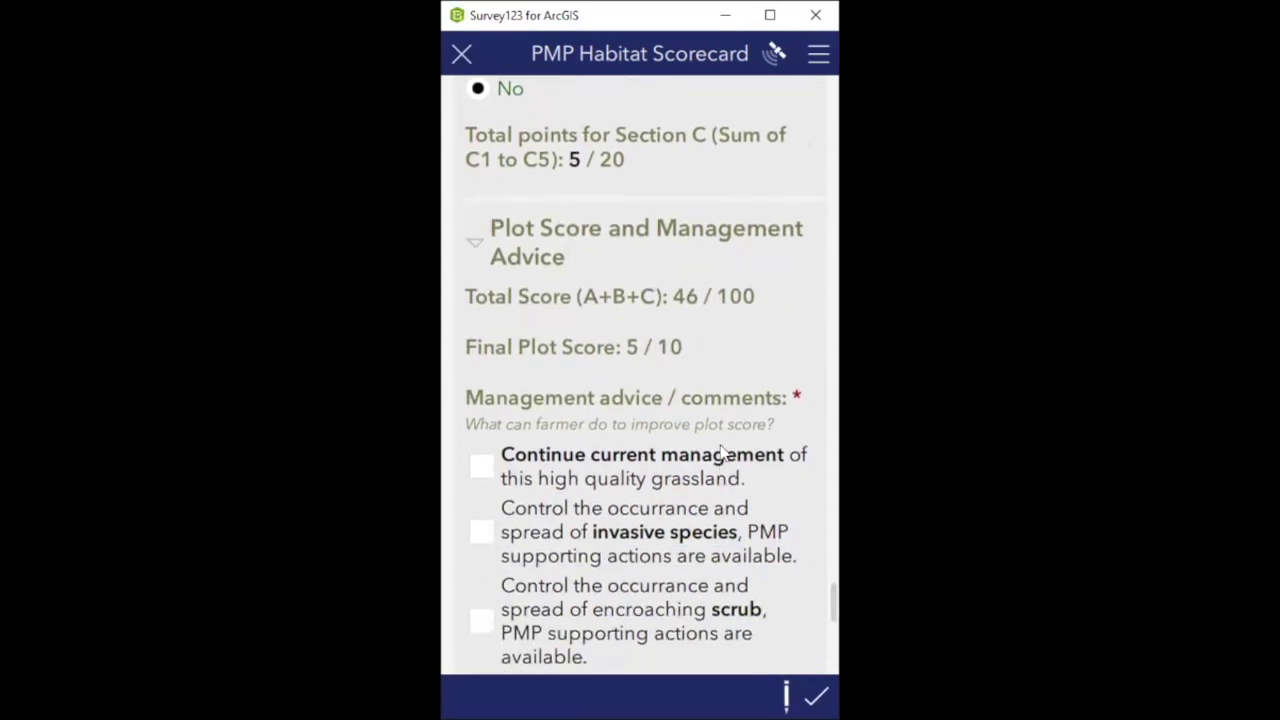
{"action": "left_click_drag", "start_coordinate": [722, 453], "coordinate": [711, 363]}
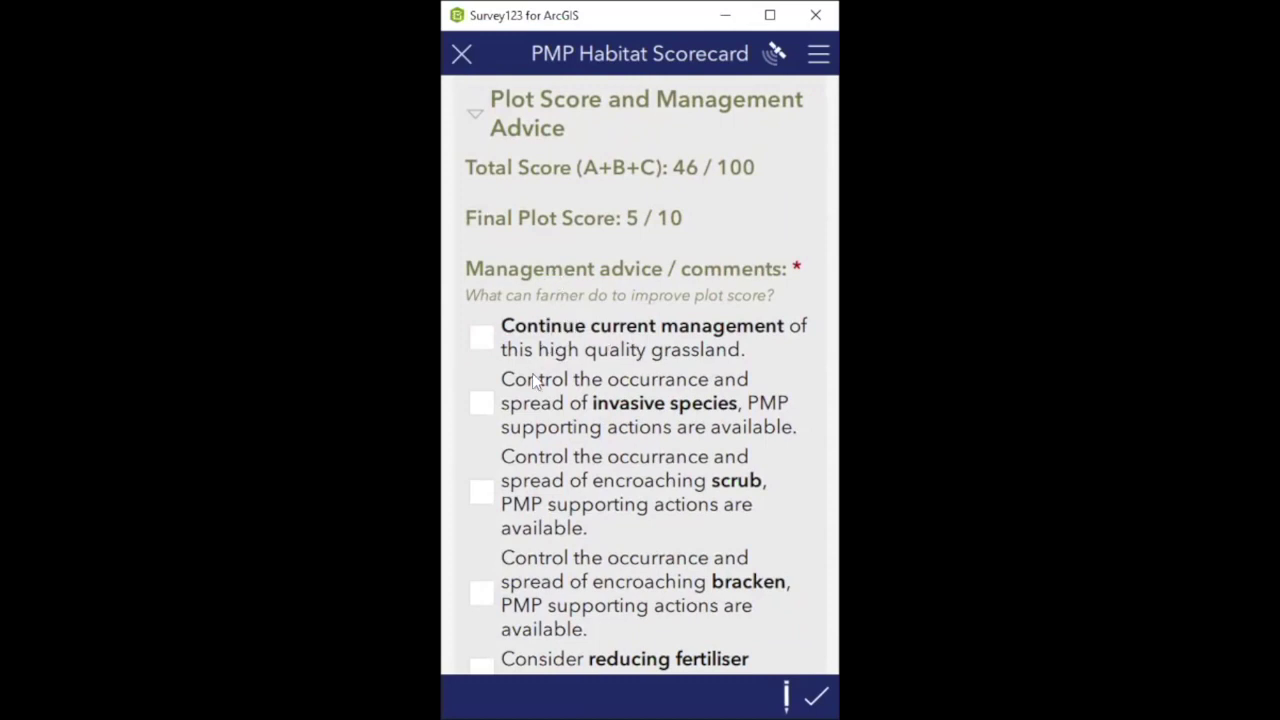
Try the No management advice and Continue current management options under the management advice, and clear them again
{"action": "scroll", "coordinate": [533, 380], "scroll_direction": "down", "scroll_amount": 5}
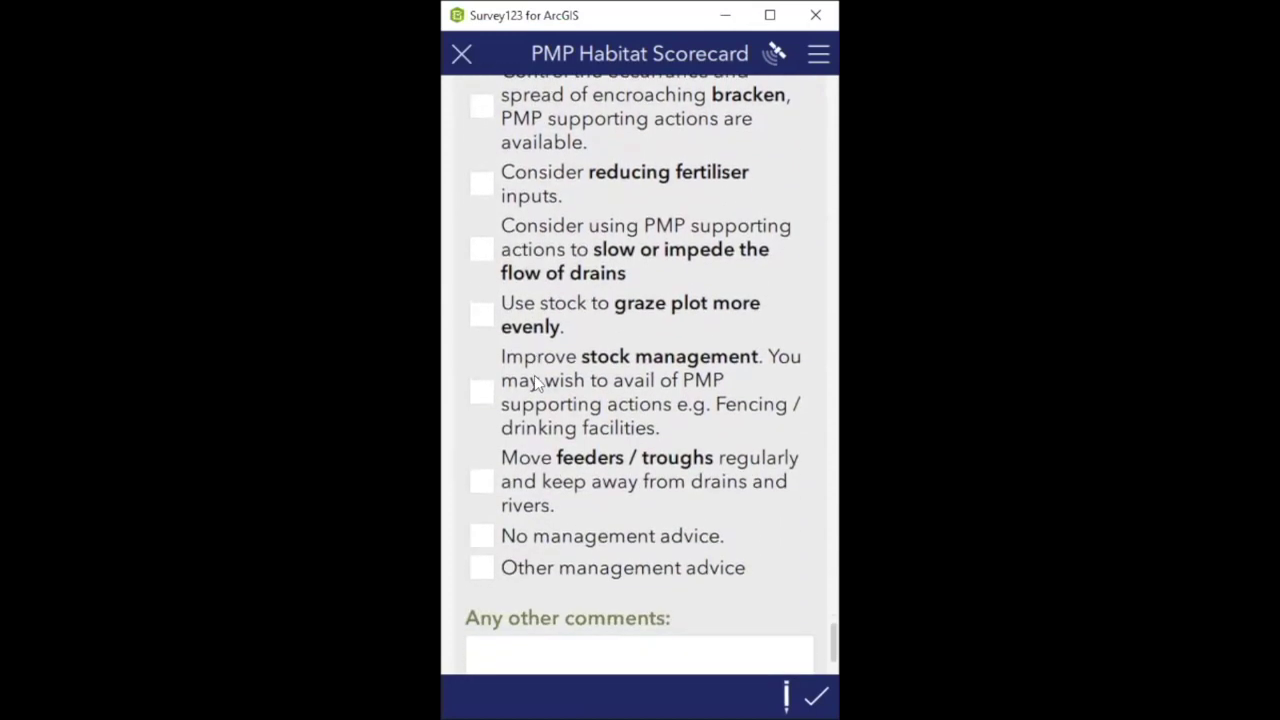
{"action": "left_click", "coordinate": [482, 538]}
{"action": "scroll", "coordinate": [577, 533], "scroll_direction": "up", "scroll_amount": 4}
{"action": "scroll", "coordinate": [579, 545], "scroll_direction": "up", "scroll_amount": 2}
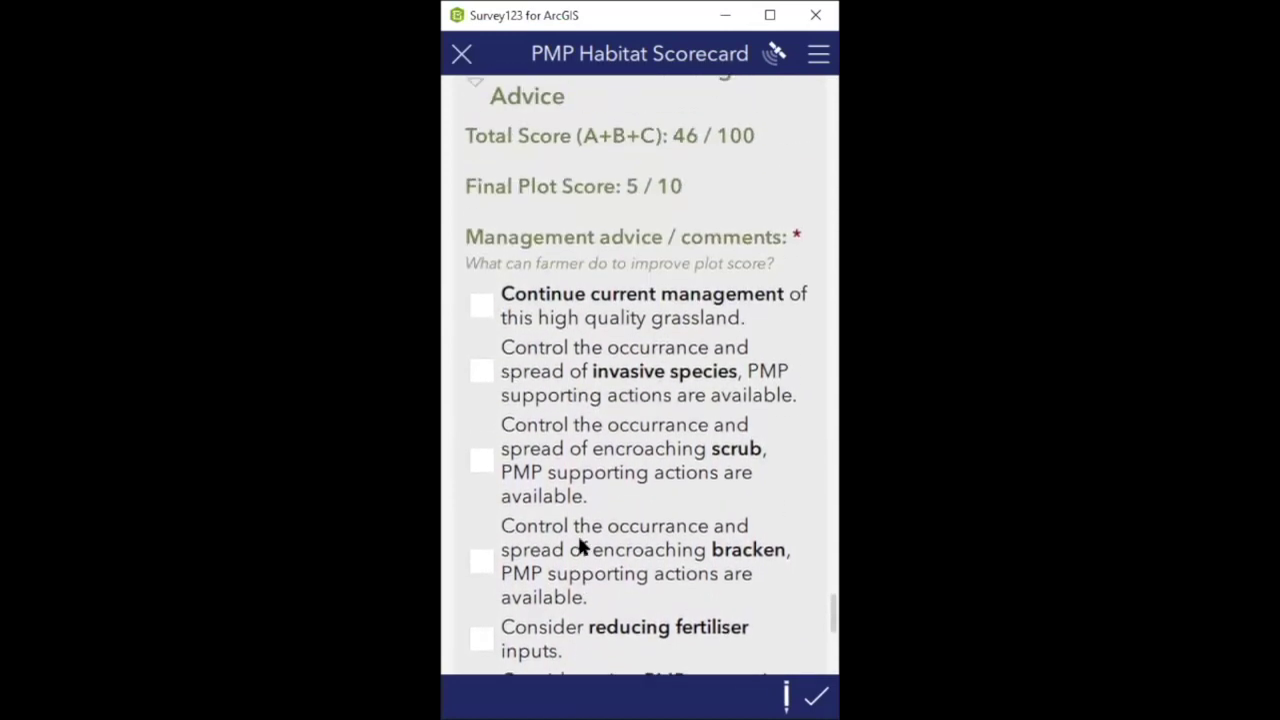
{"action": "scroll", "coordinate": [600, 529], "scroll_direction": "down", "scroll_amount": 3}
{"action": "scroll", "coordinate": [593, 527], "scroll_direction": "up", "scroll_amount": 2}
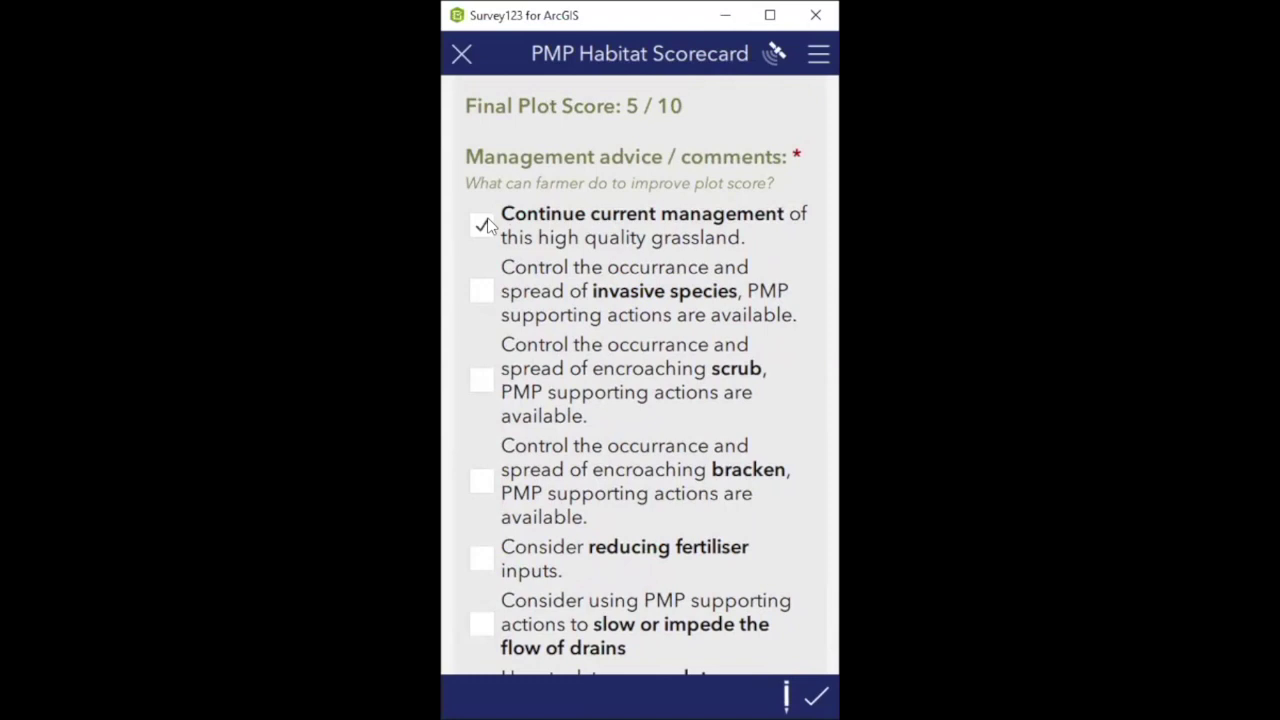
{"action": "left_click", "coordinate": [483, 225]}
{"action": "scroll", "coordinate": [491, 306], "scroll_direction": "up", "scroll_amount": 2}
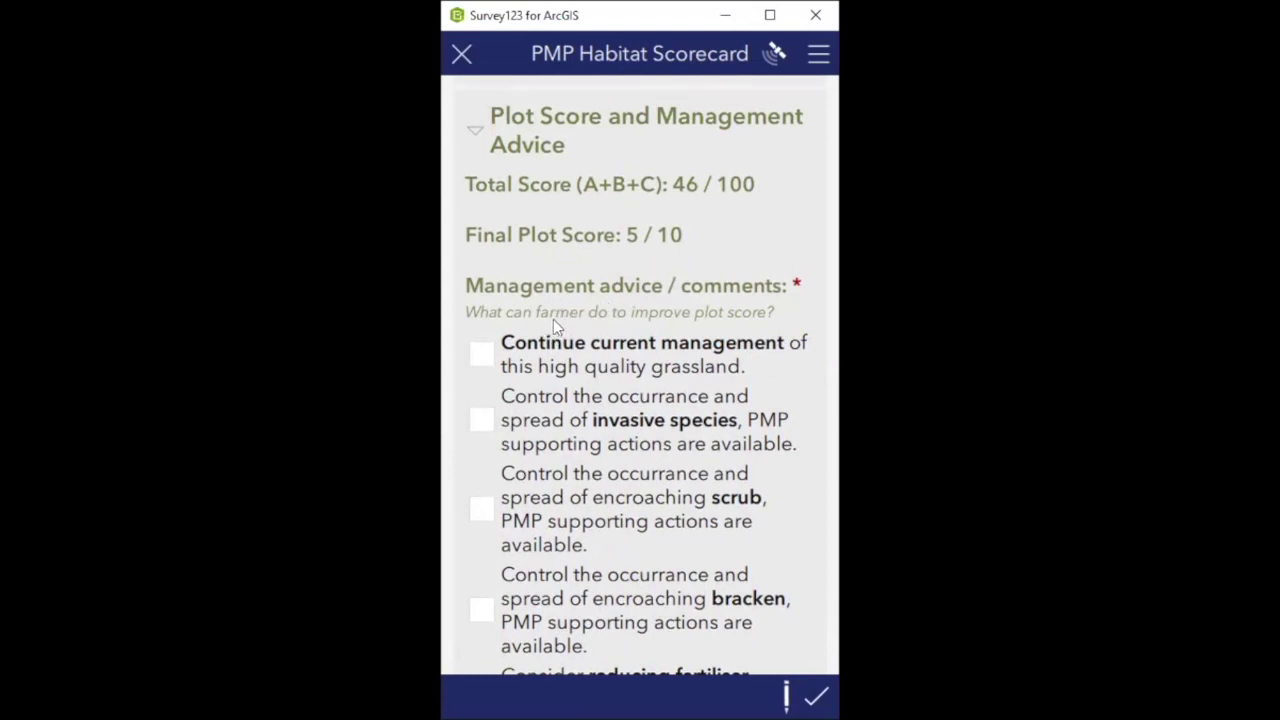
Select the management advice to control the occurrence and spread of invasive species, and review the remaining advice options and comments field
{"action": "scroll", "coordinate": [553, 322], "scroll_direction": "down", "scroll_amount": 2}
{"action": "left_click", "coordinate": [481, 291]}
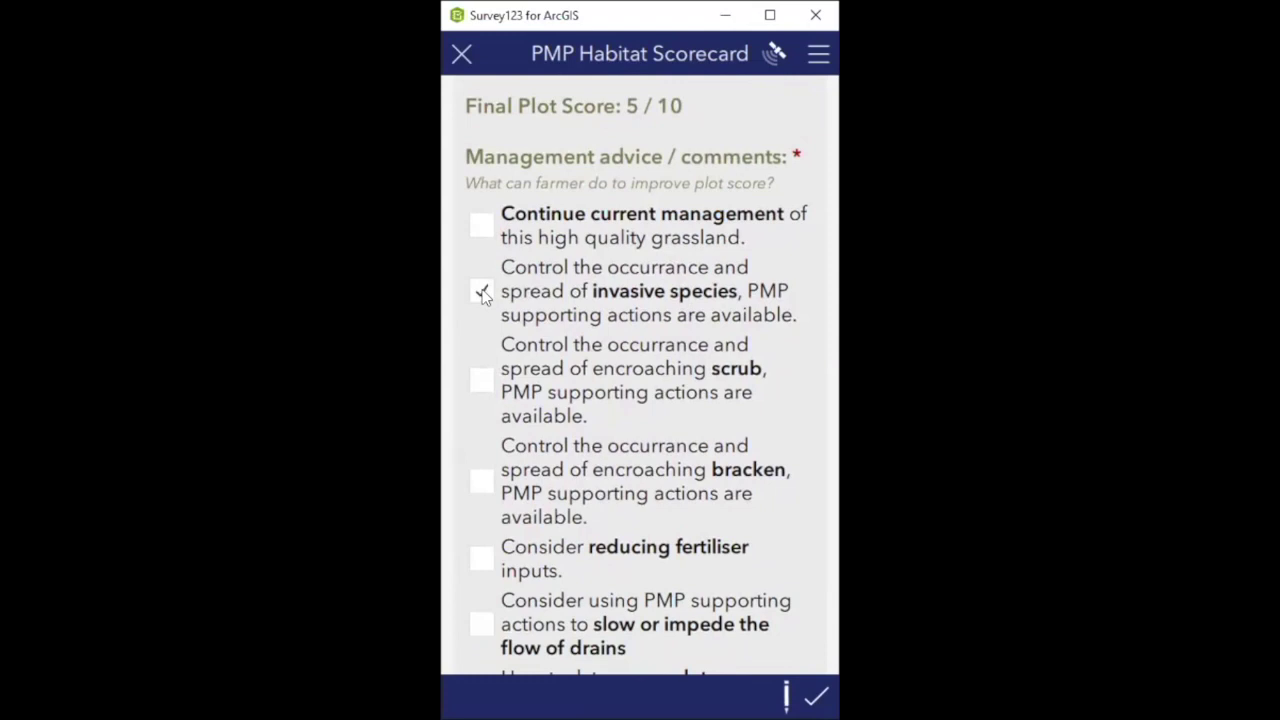
{"action": "scroll", "coordinate": [613, 329], "scroll_direction": "up", "scroll_amount": 2}
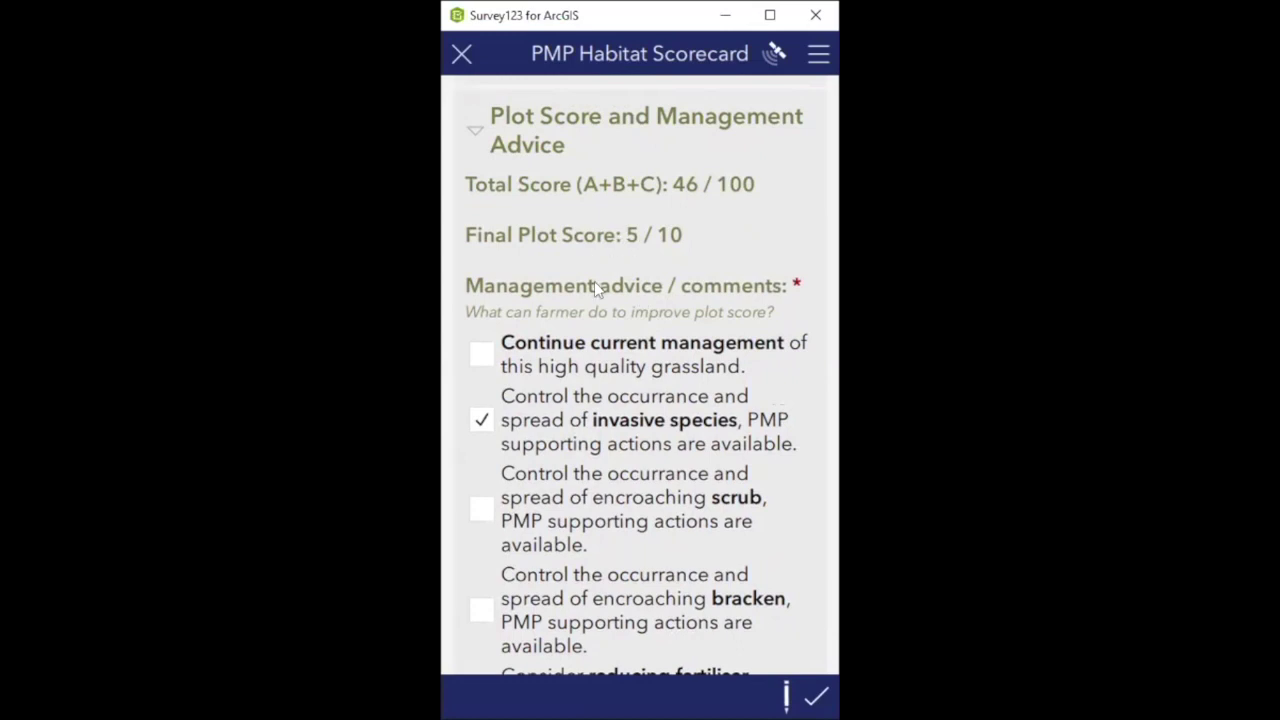
{"action": "scroll", "coordinate": [731, 357], "scroll_direction": "down", "scroll_amount": 2}
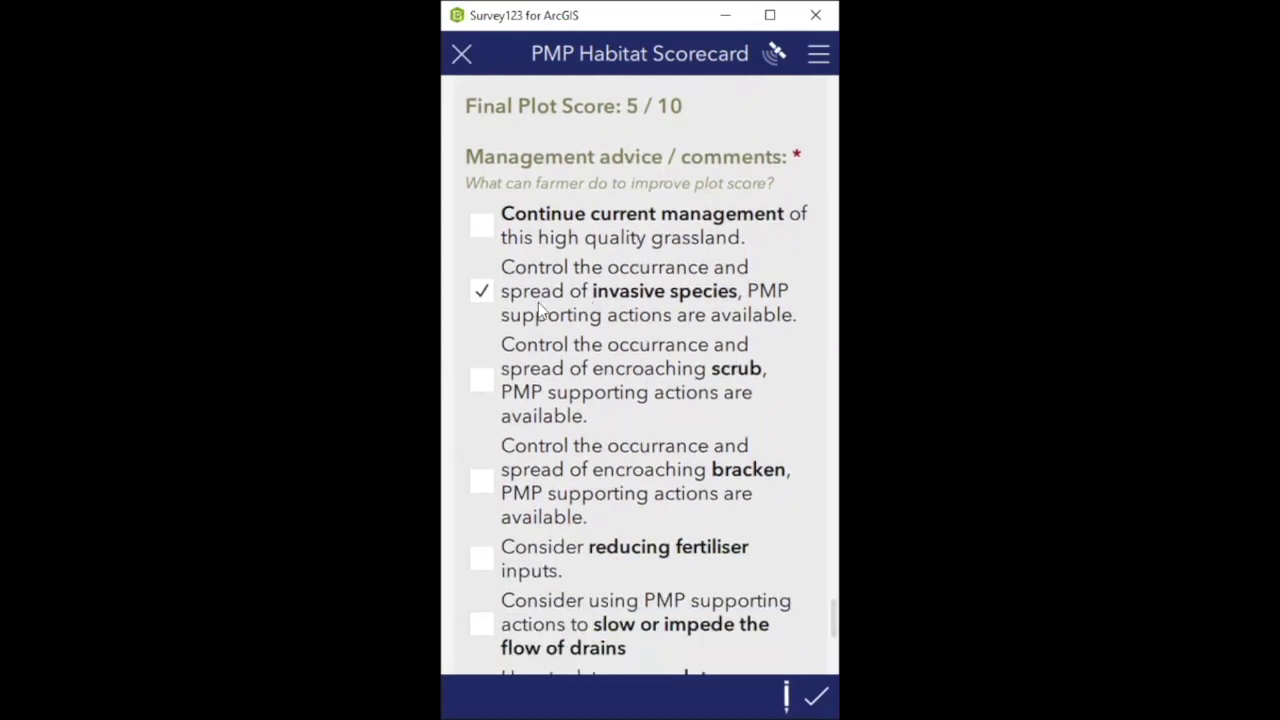
{"action": "scroll", "coordinate": [540, 312], "scroll_direction": "down", "scroll_amount": 7}
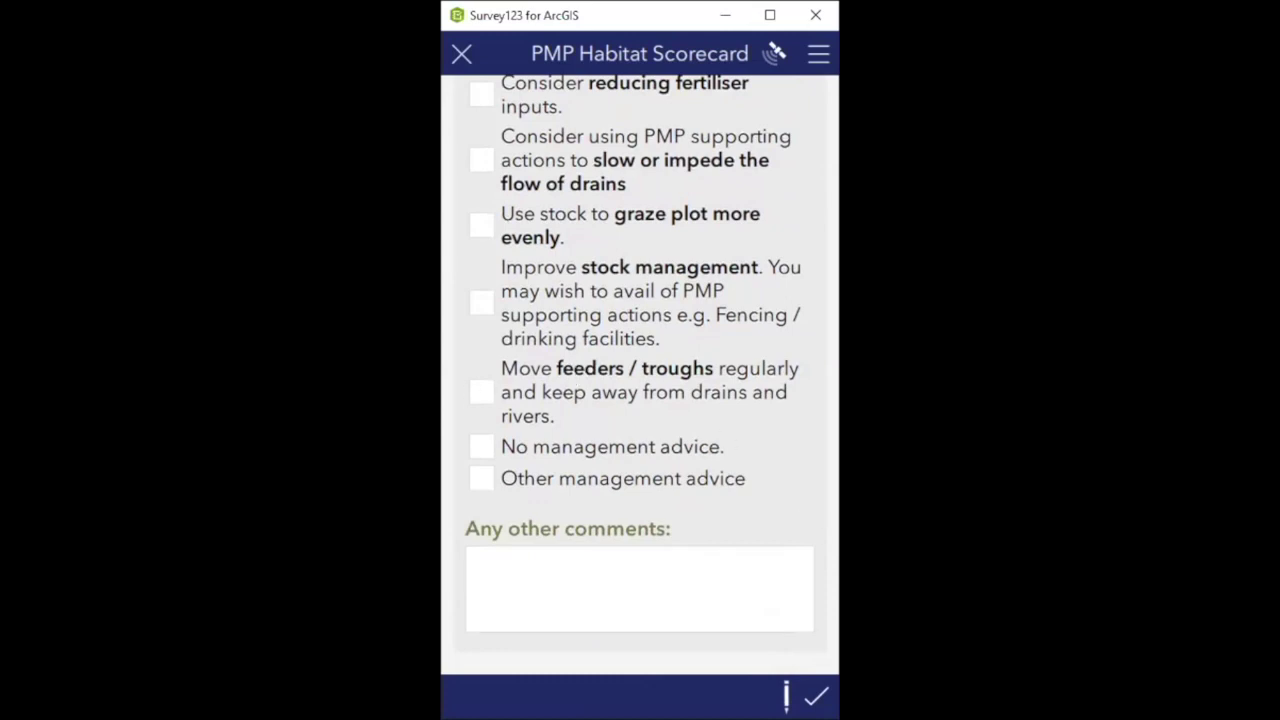
{"action": "scroll", "coordinate": [650, 400], "scroll_direction": "up", "scroll_amount": 2}
{"action": "scroll", "coordinate": [706, 367], "scroll_direction": "down", "scroll_amount": 3}
{"action": "scroll", "coordinate": [706, 367], "scroll_direction": "up", "scroll_amount": 10}
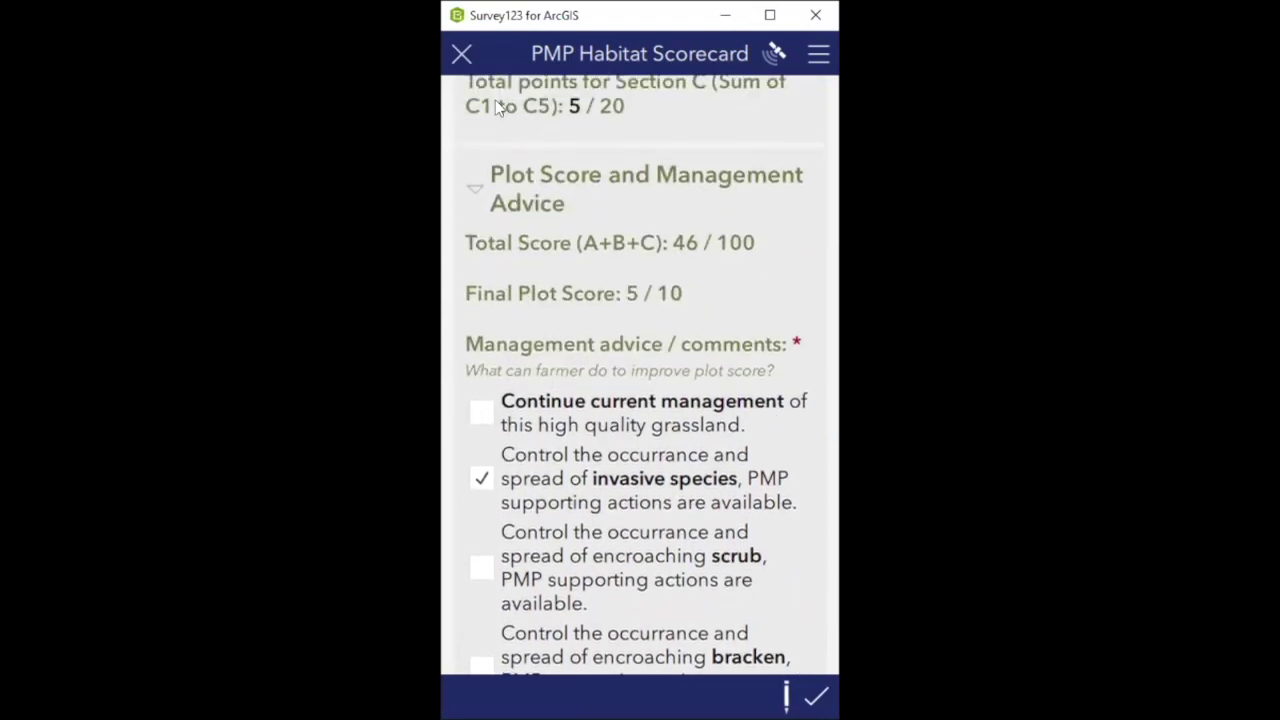
Review the options offered for closing the survey, including saving it in Drafts, and continue the survey instead
{"action": "left_click", "coordinate": [462, 56]}
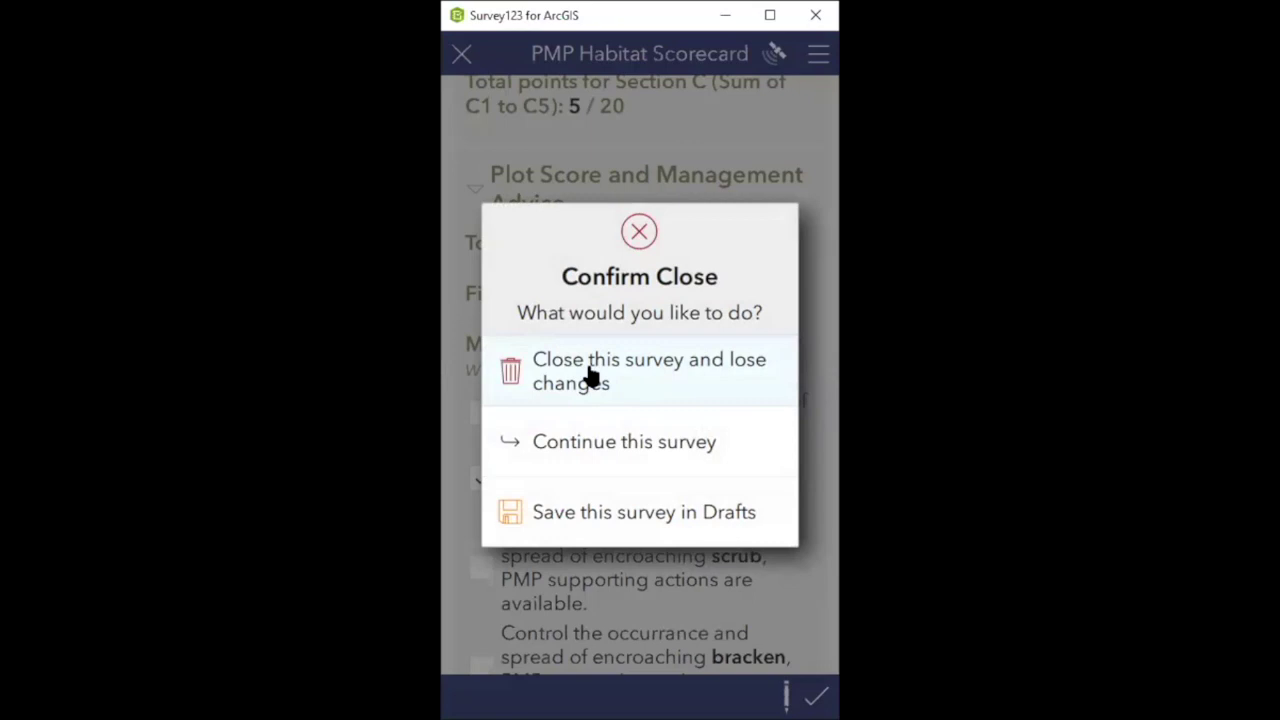
{"action": "left_click", "coordinate": [573, 446]}
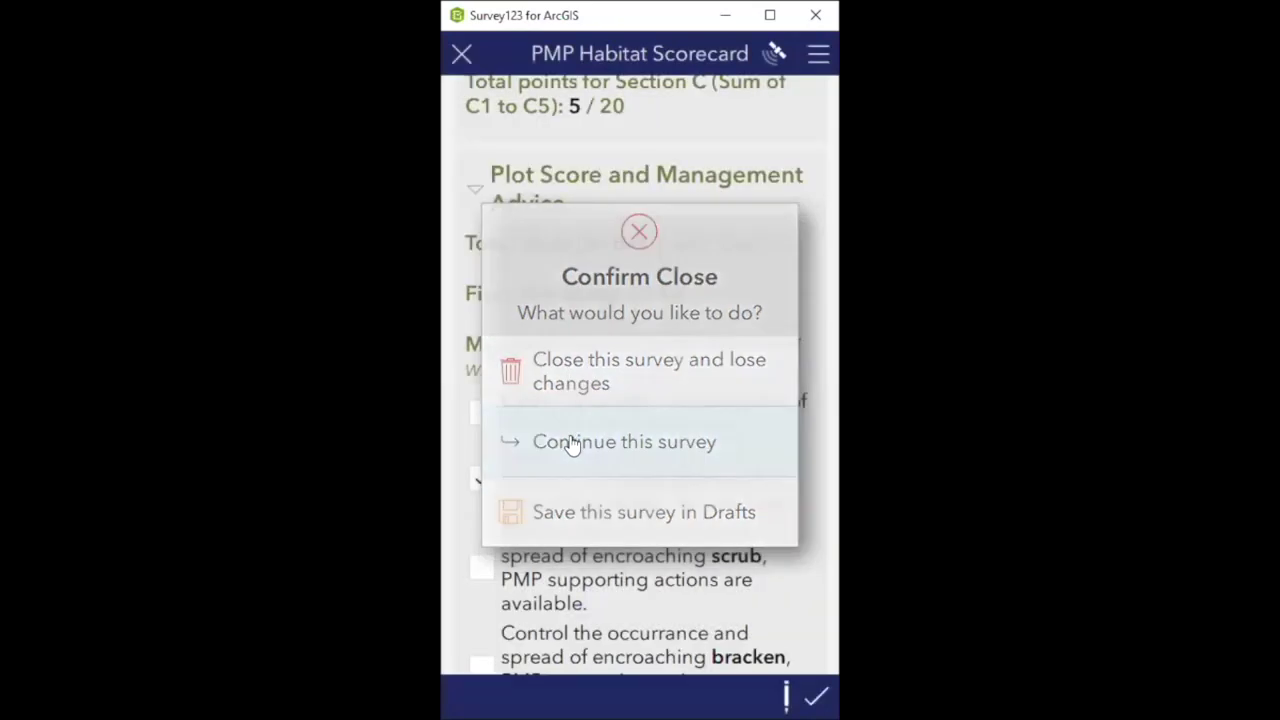
{"action": "scroll", "coordinate": [664, 340], "scroll_direction": "up", "scroll_amount": 3}
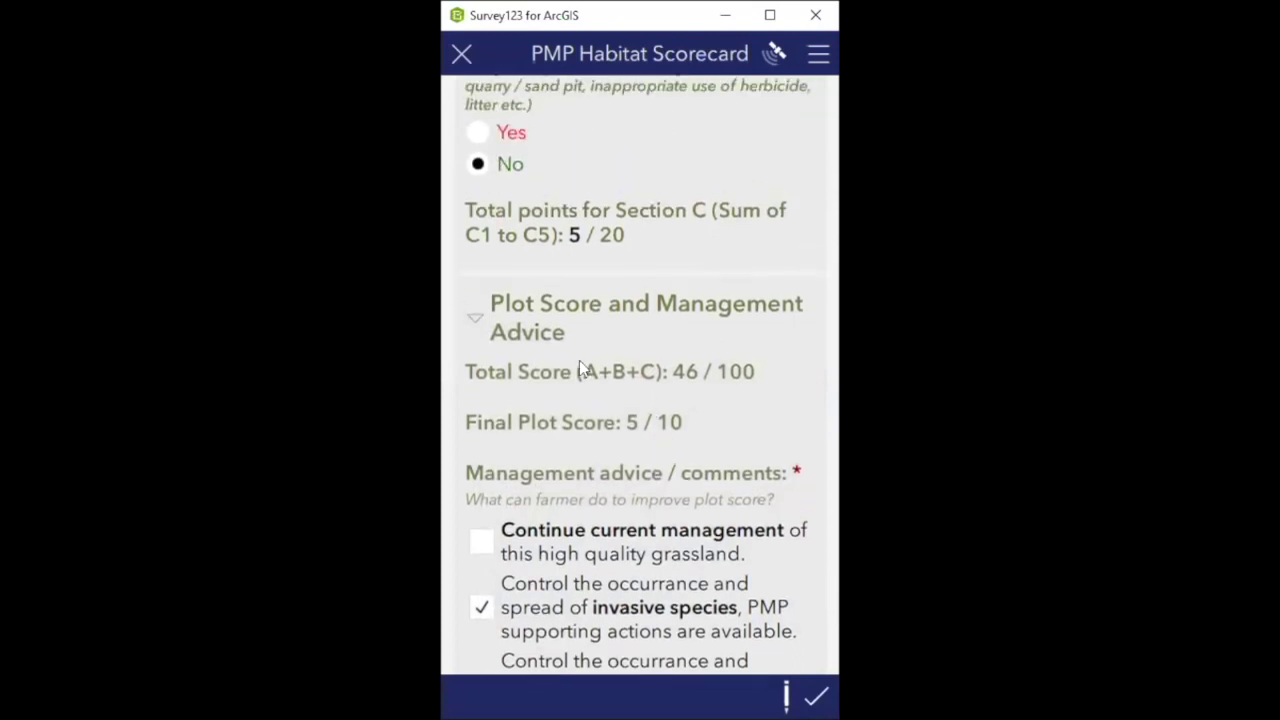
{"action": "scroll", "coordinate": [578, 364], "scroll_direction": "up", "scroll_amount": 1}
{"action": "scroll", "coordinate": [577, 366], "scroll_direction": "down", "scroll_amount": 2}
{"action": "left_click", "coordinate": [462, 56]}
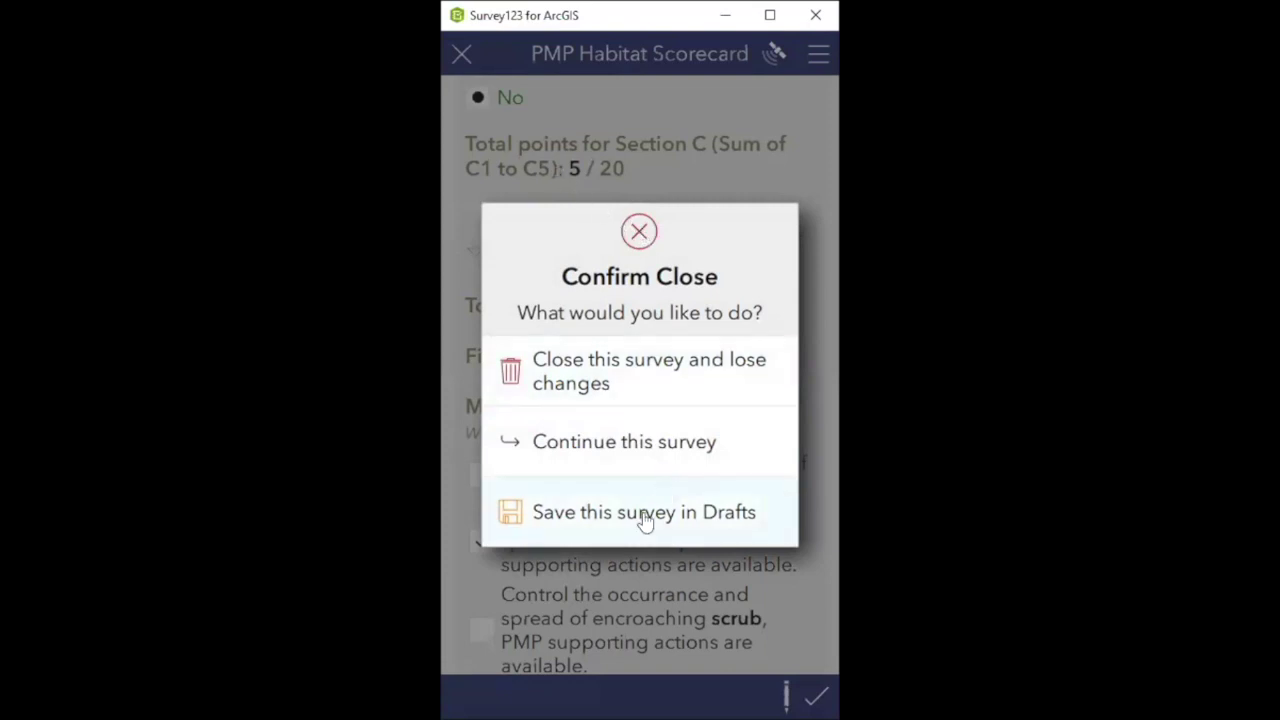
{"action": "left_click", "coordinate": [558, 445]}
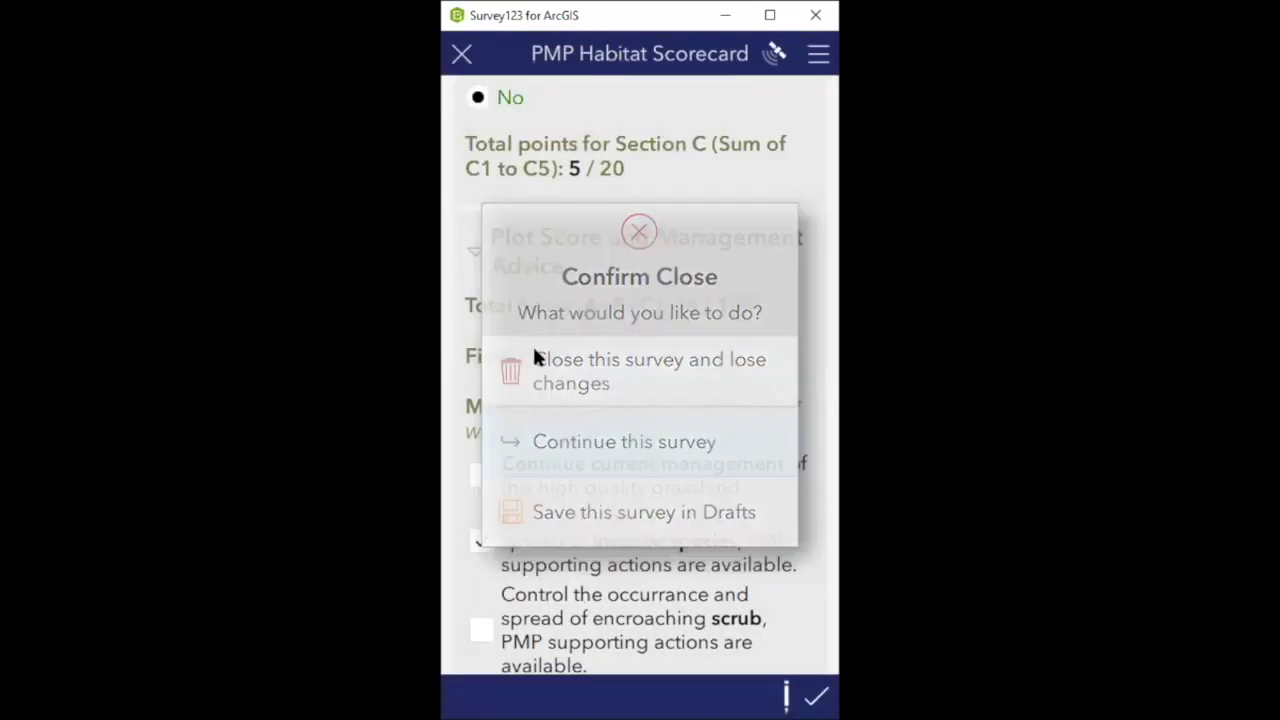
Complete the habitat scorecard survey and send it immediately while the device is online
{"action": "scroll", "coordinate": [697, 323], "scroll_direction": "down", "scroll_amount": 5}
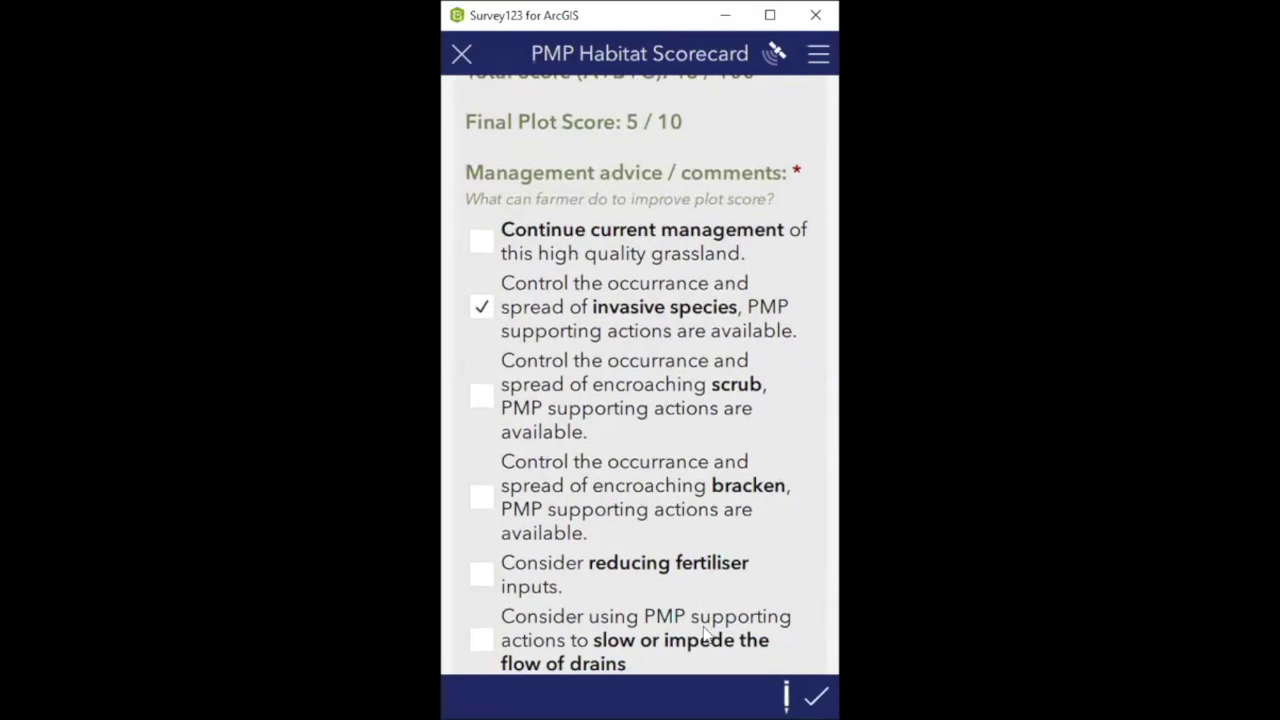
{"action": "left_click", "coordinate": [816, 696]}
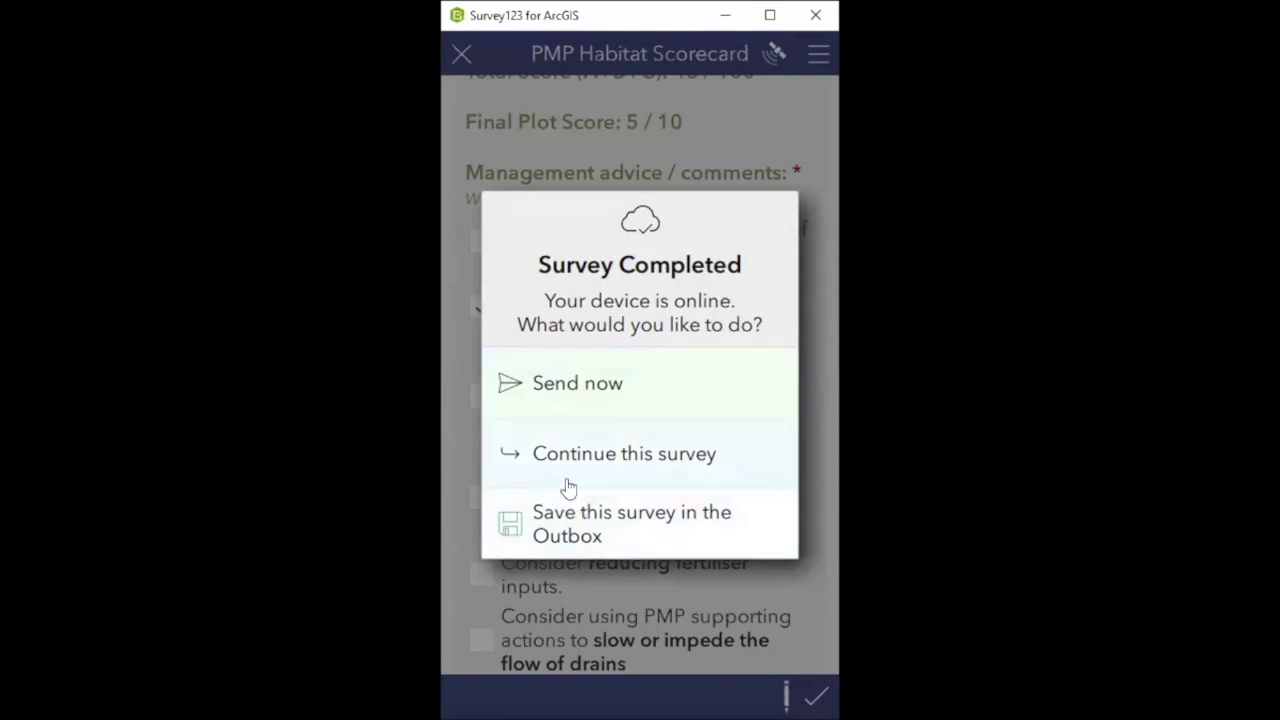
{"action": "left_click", "coordinate": [558, 381]}
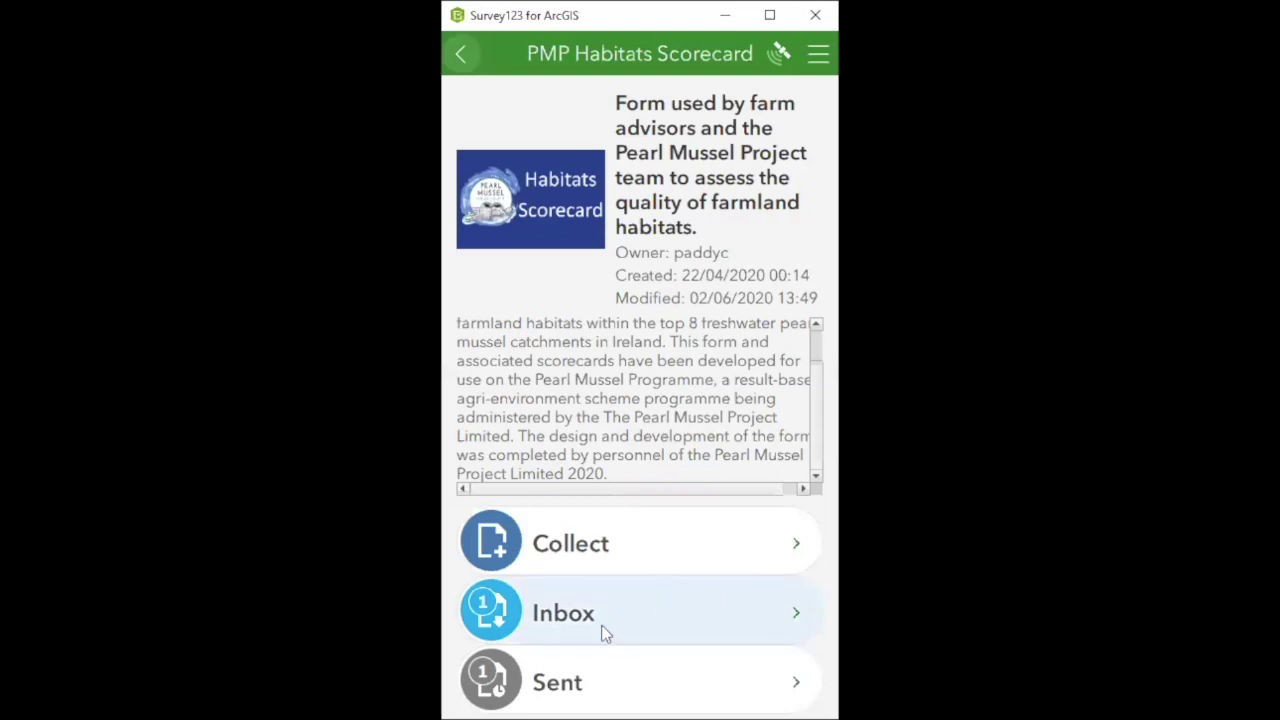
Reopen the submitted scorecard from the sent surveys for editing and resend it immediately
{"action": "left_click", "coordinate": [592, 680]}
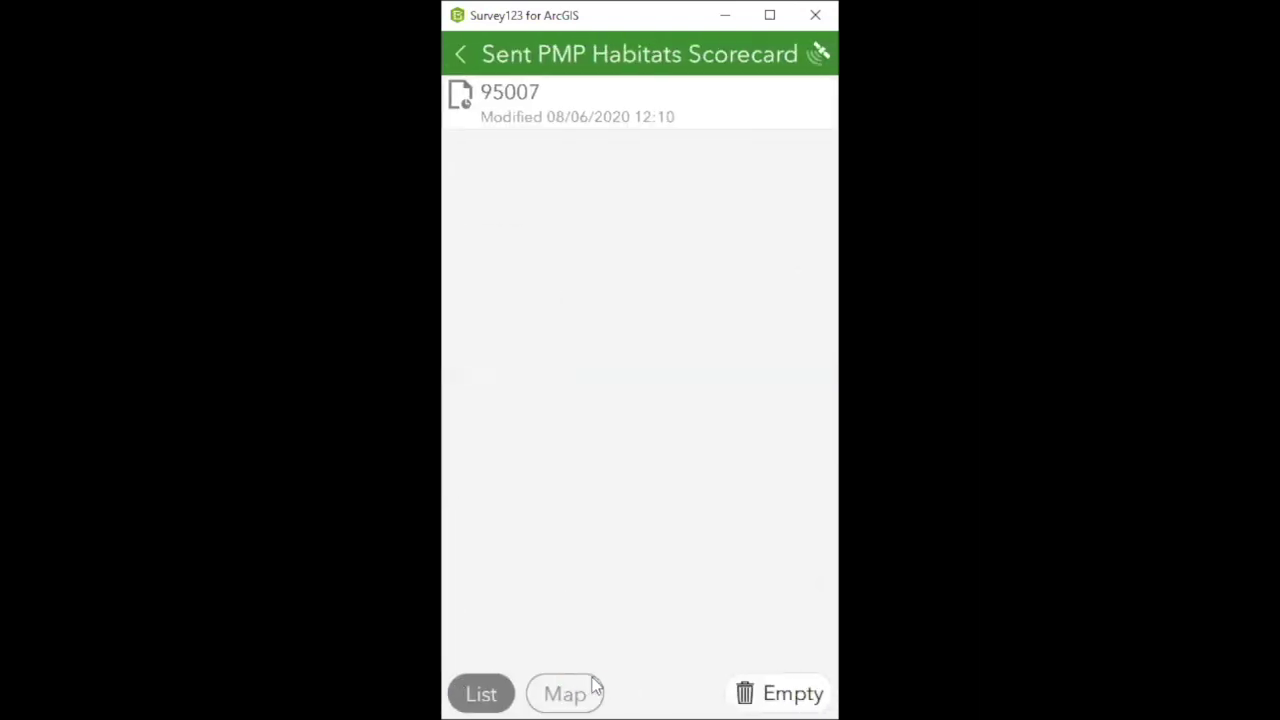
{"action": "left_click", "coordinate": [528, 91]}
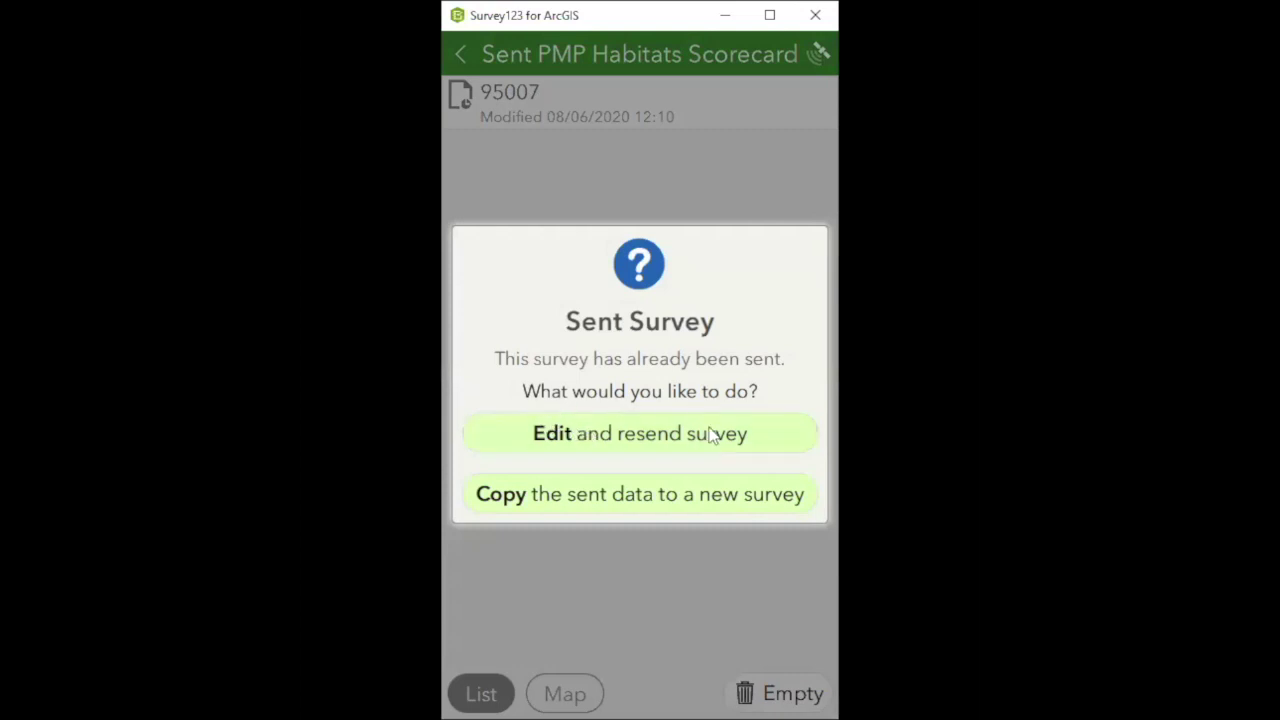
{"action": "left_click", "coordinate": [610, 441]}
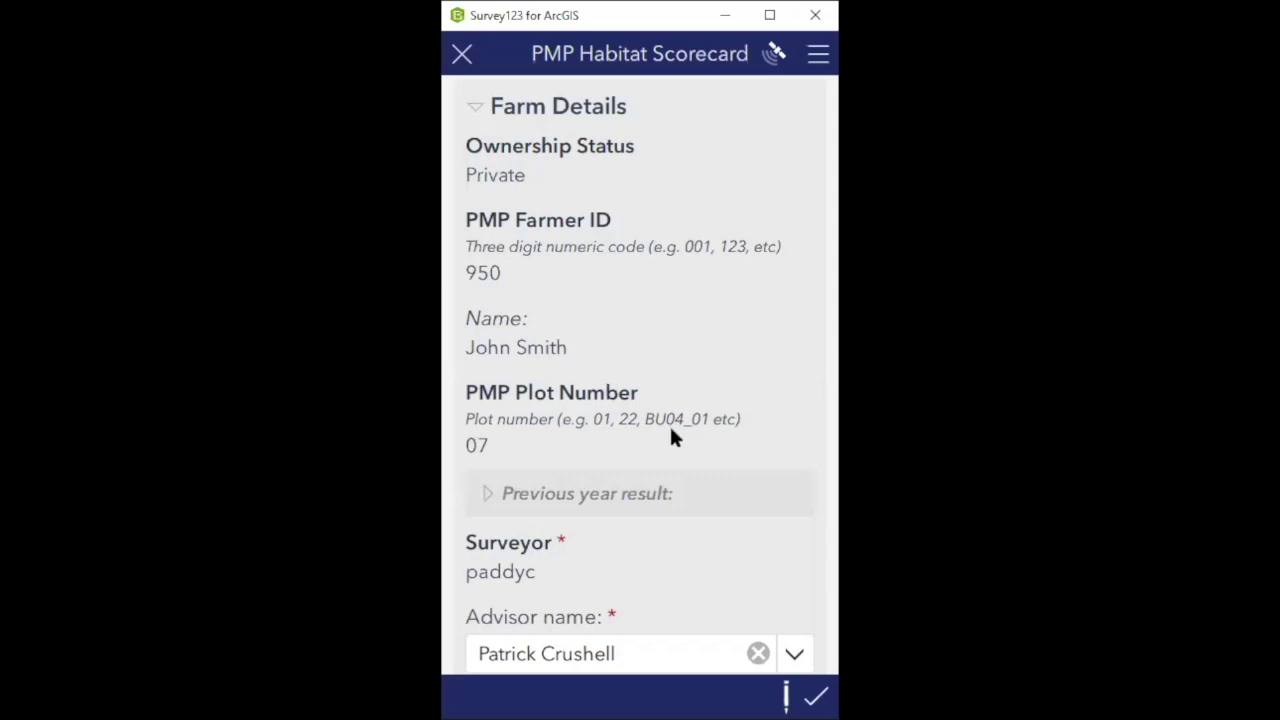
{"action": "left_click", "coordinate": [786, 695]}
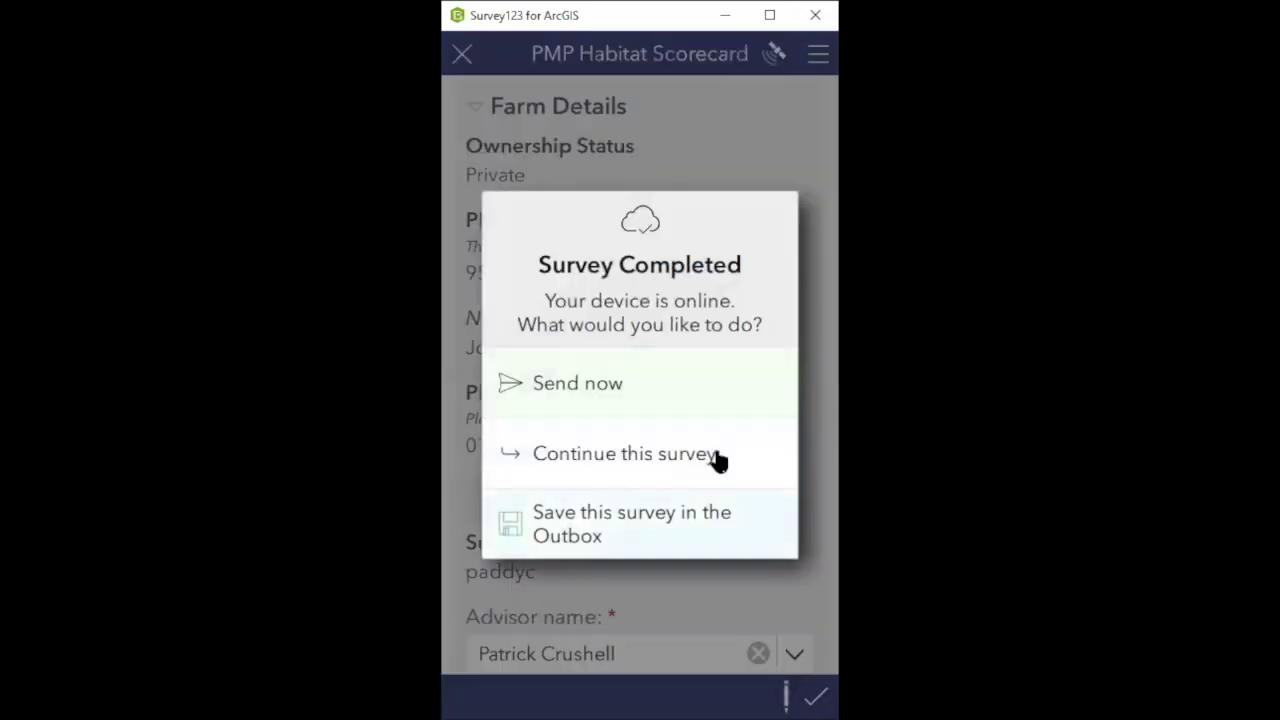
{"action": "left_click", "coordinate": [572, 385]}
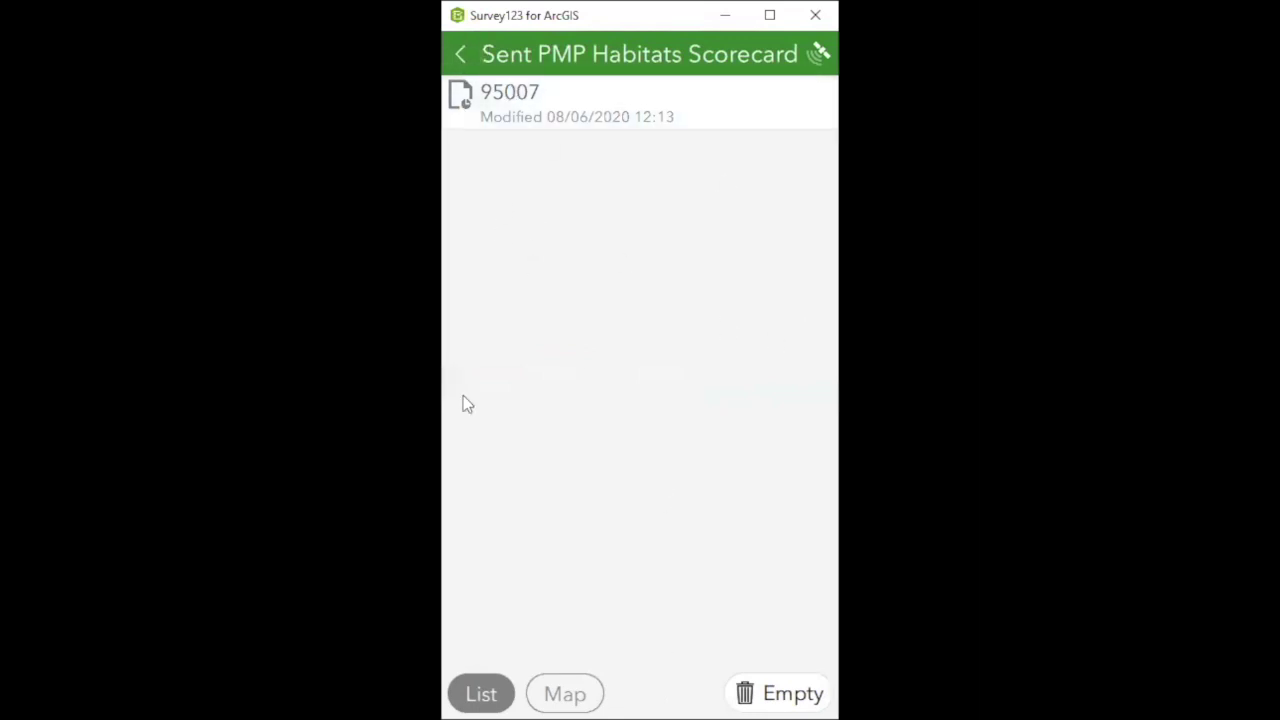
View the sent survey's location on the map, switch back to the list, and return to the PMP Habitats Scorecard overview
{"action": "left_click", "coordinate": [566, 690]}
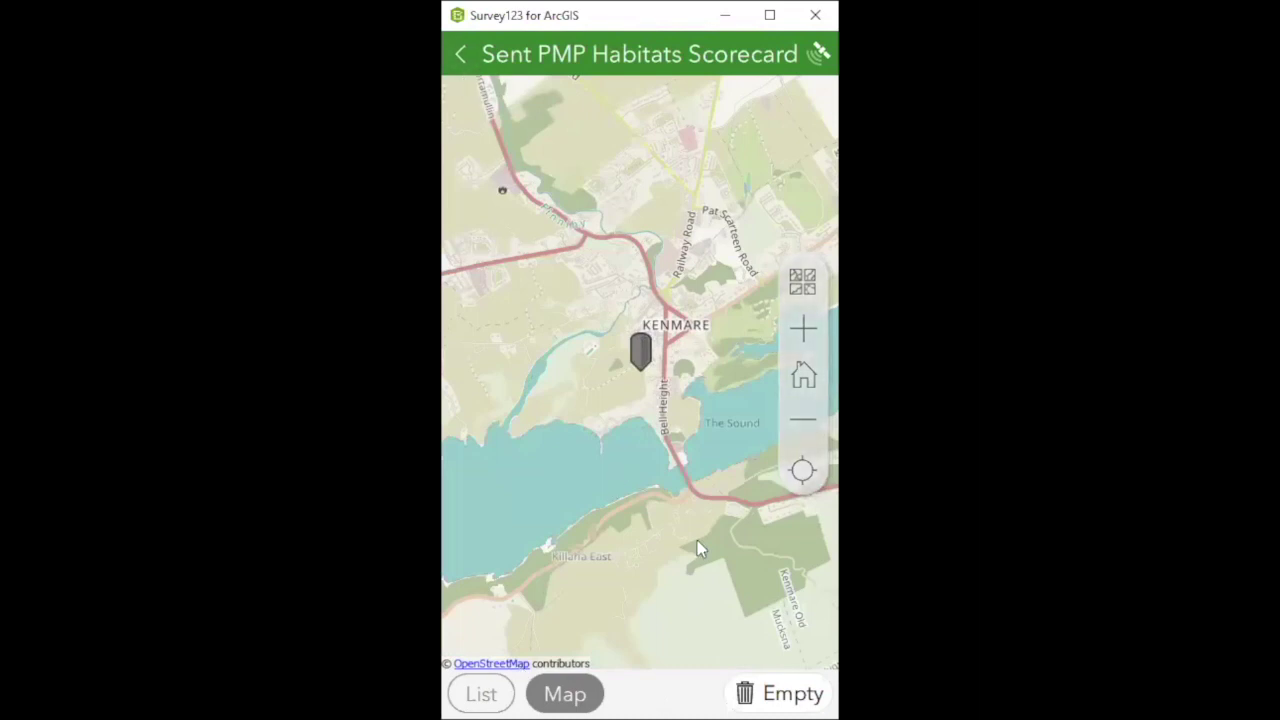
{"action": "left_click", "coordinate": [481, 693]}
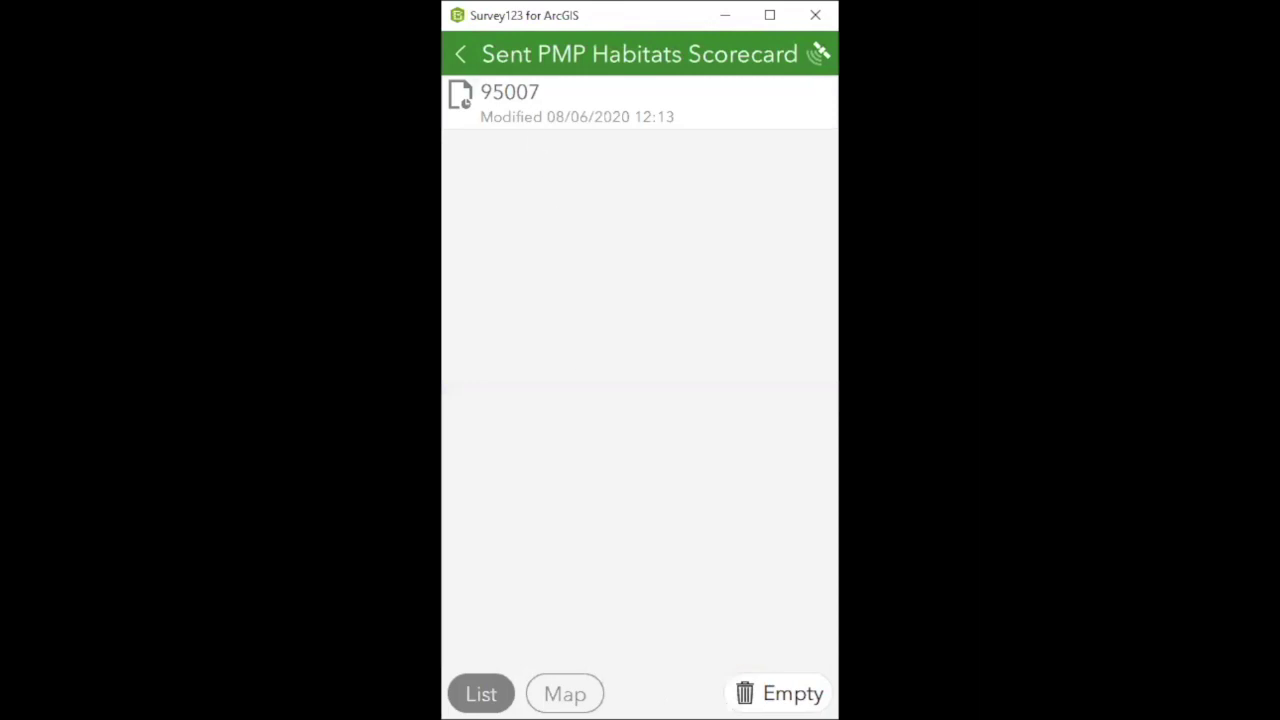
{"action": "left_click", "coordinate": [459, 54]}
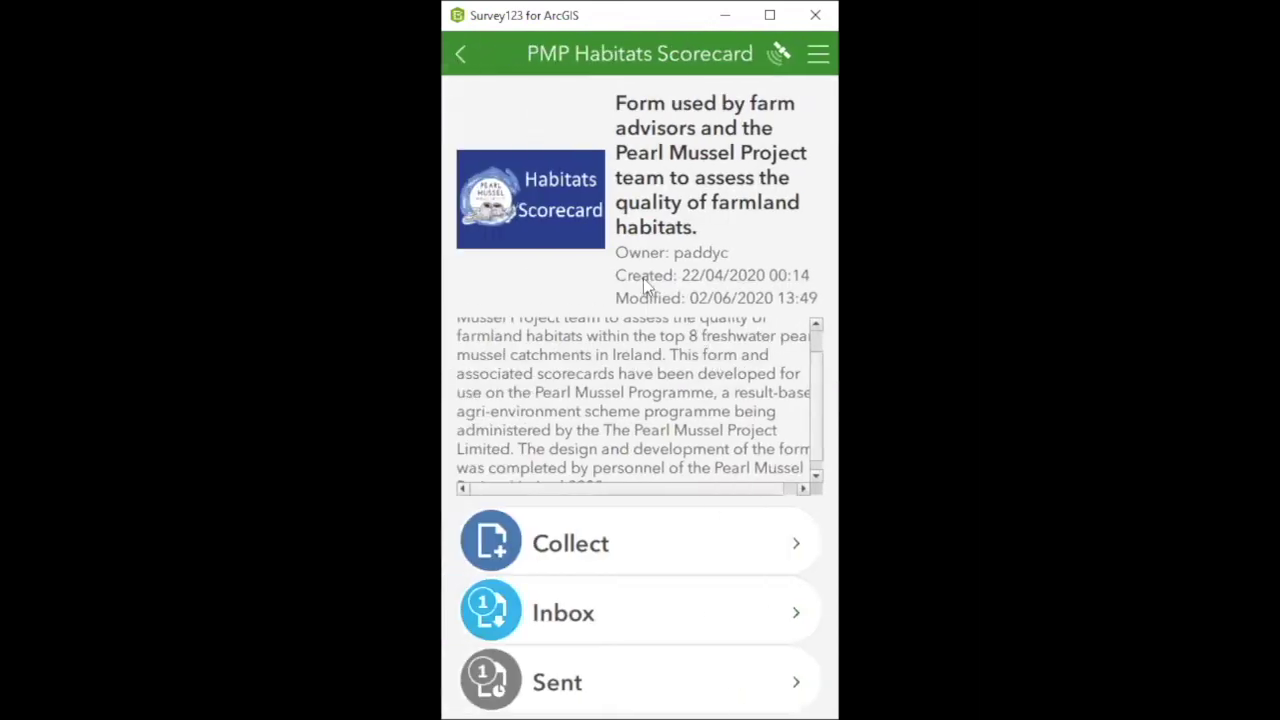